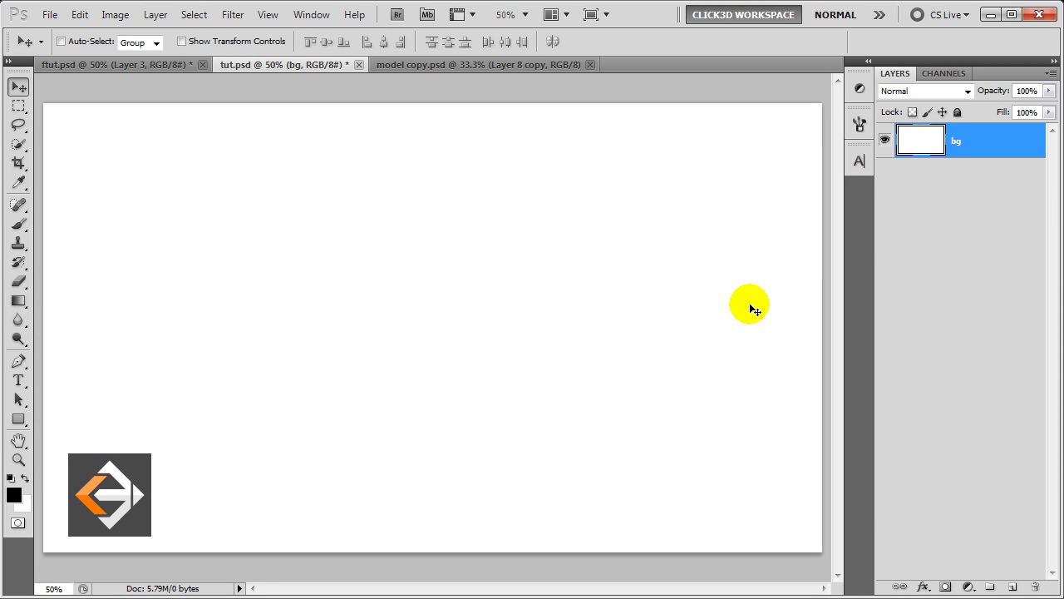
Fill the bg layer with a grey linear gradient from top-left to bottom-right, darker top-left
left_click(26, 306)
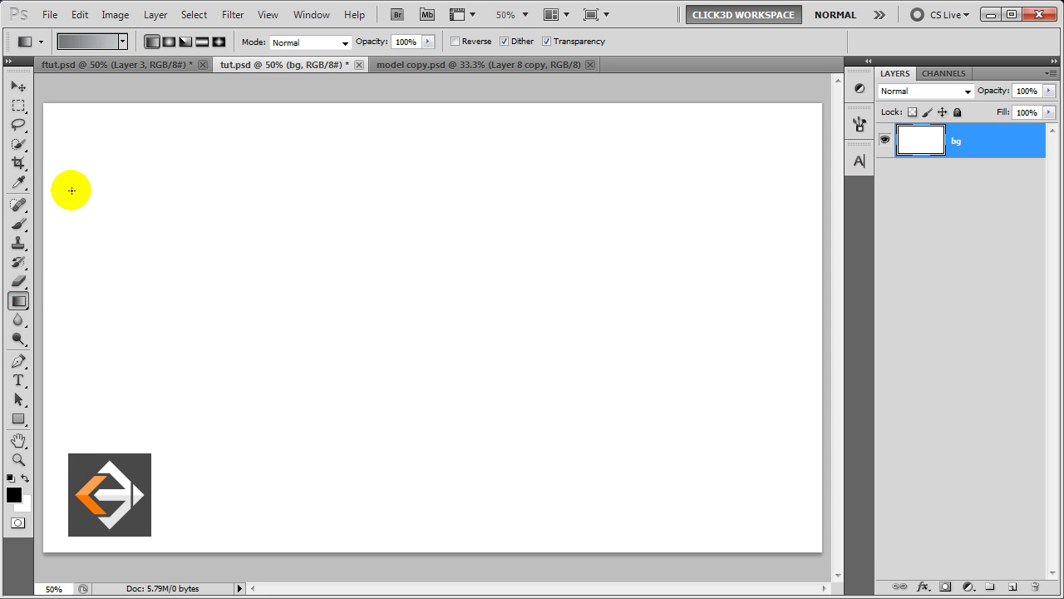
left_click(101, 45)
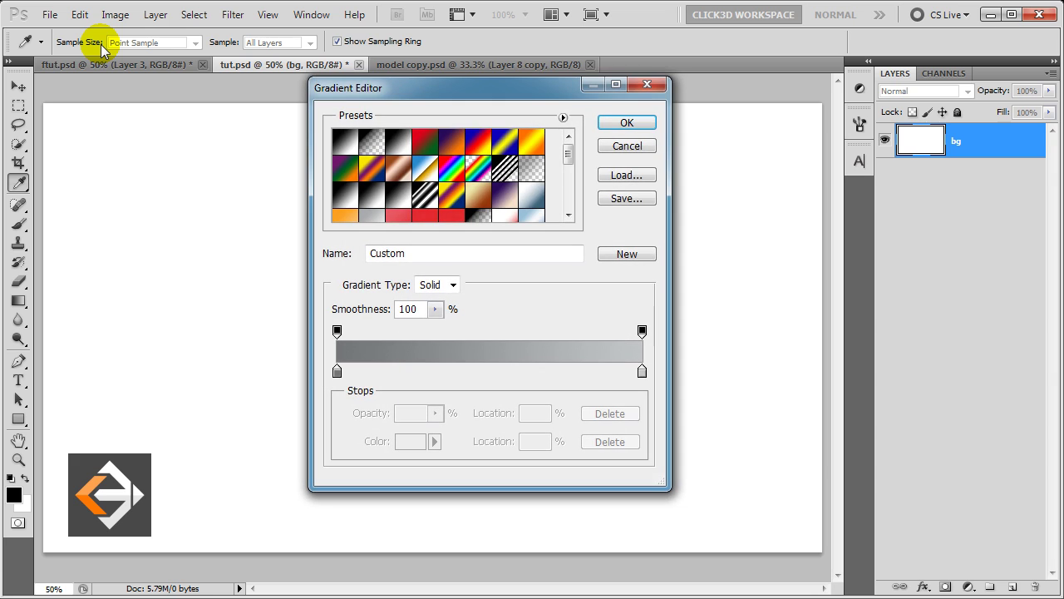
left_click(632, 125)
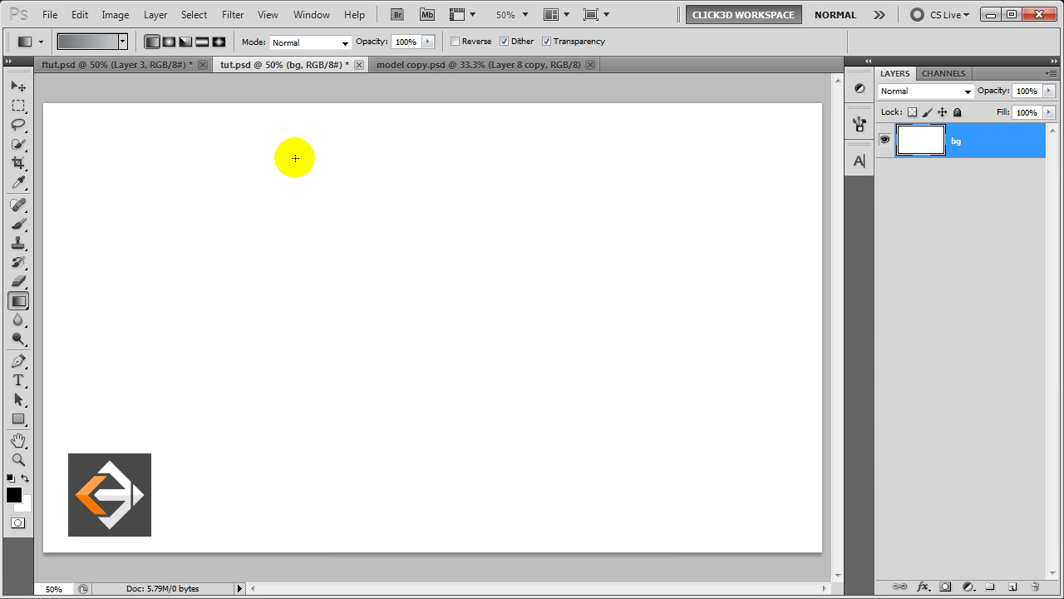
left_click_drag(52, 115, 790, 524)
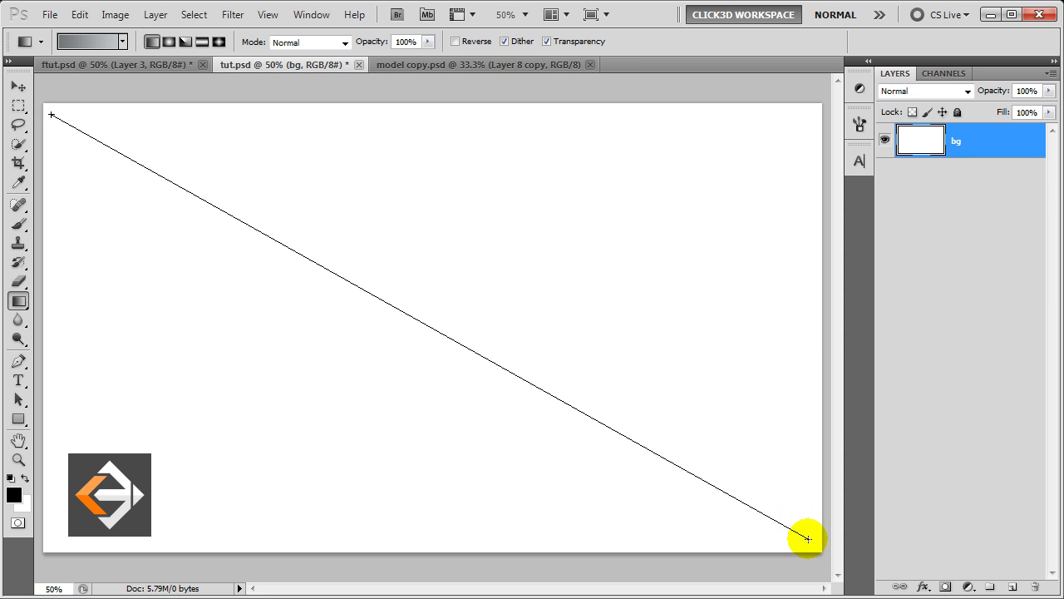
left_click_drag(791, 524, 811, 539)
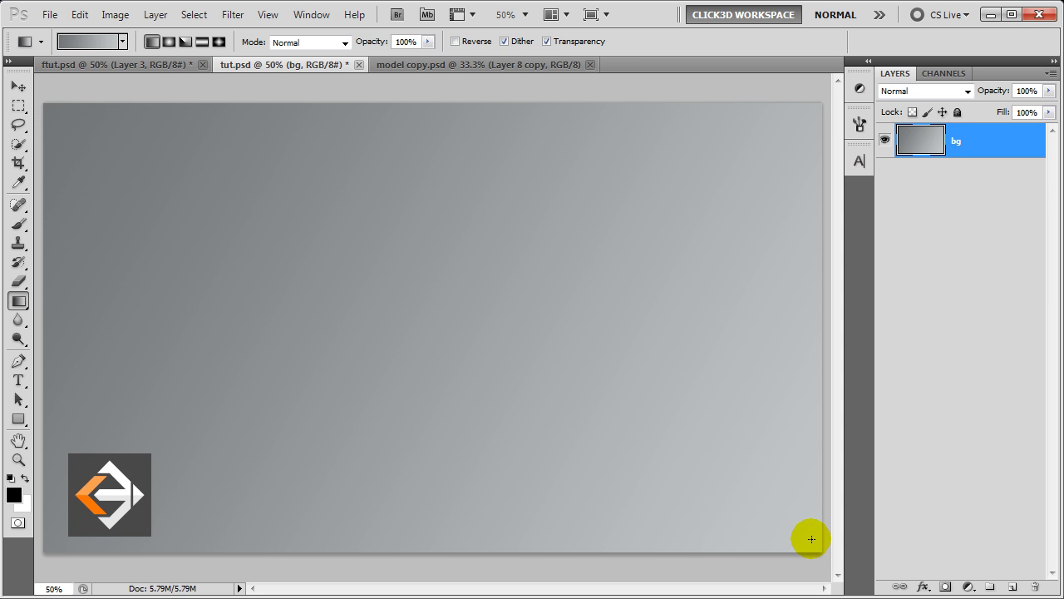
key("v")
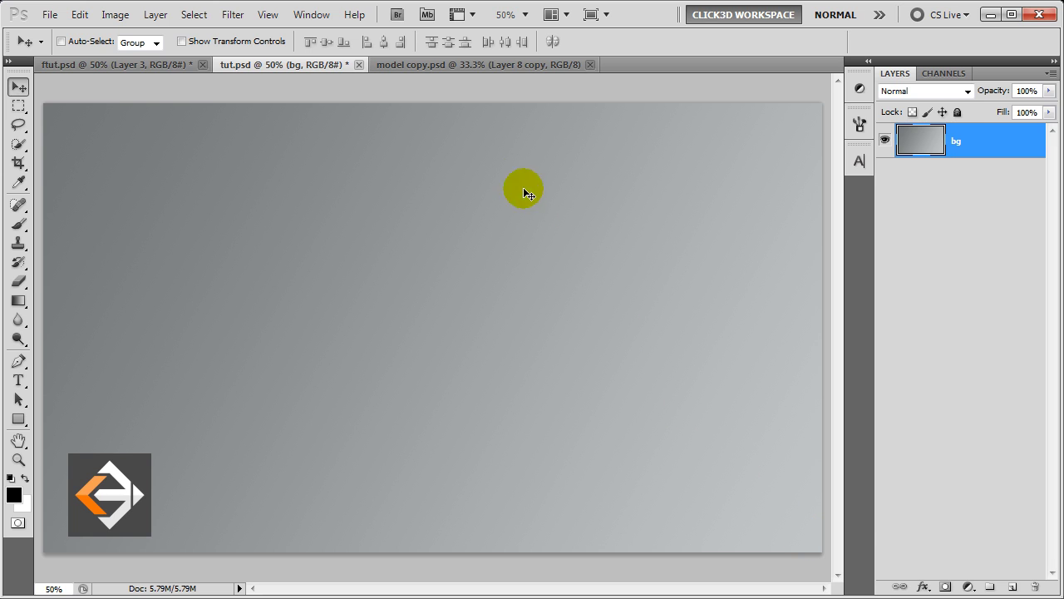
Paste the portrait from model copy.psd into tut.psd and name its layer 'lady'
left_click(487, 71)
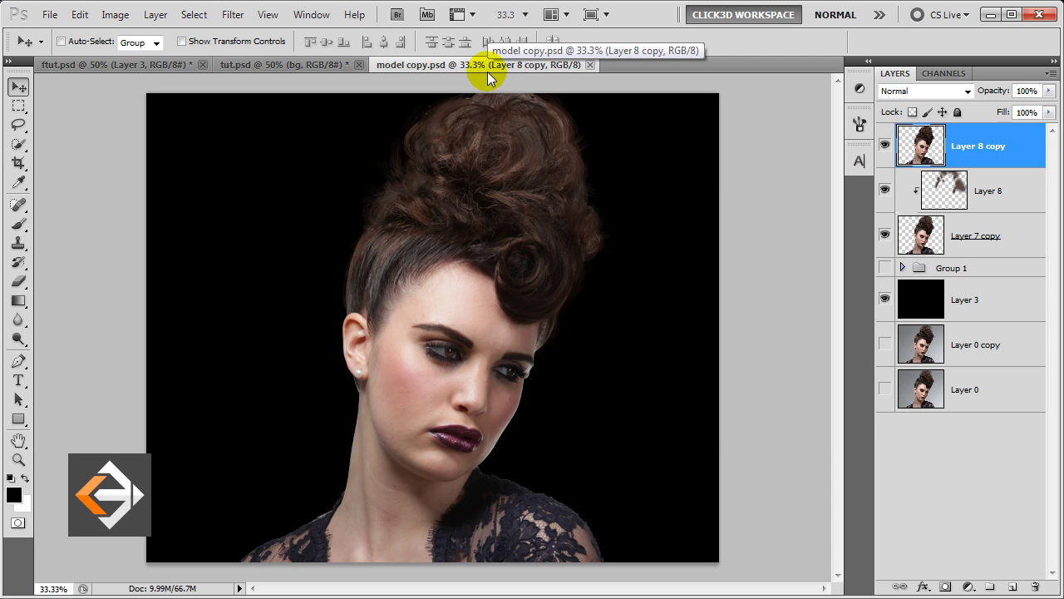
left_click(261, 67)
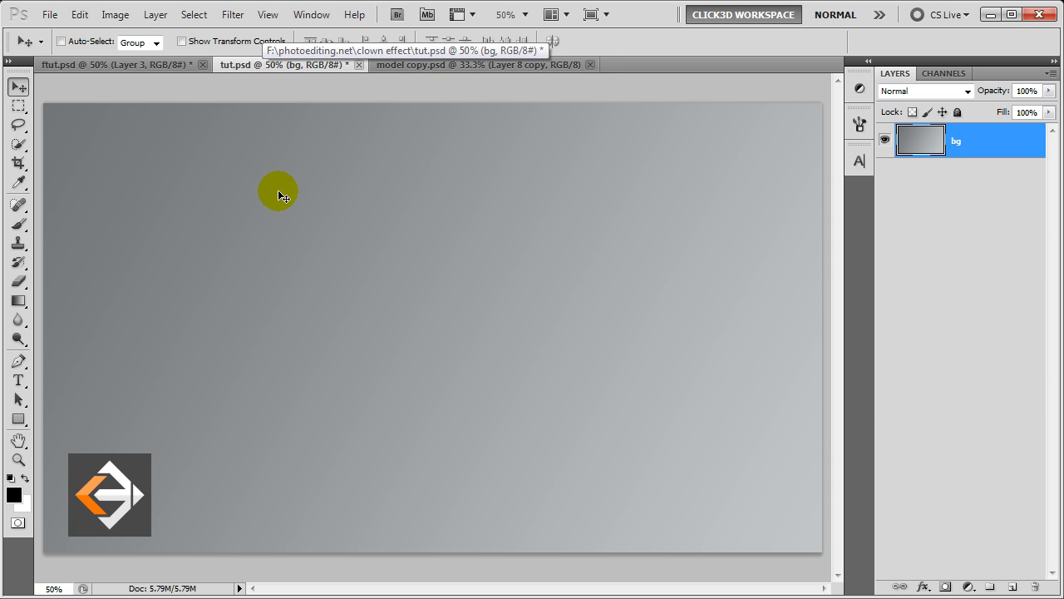
key("ctrl+v")
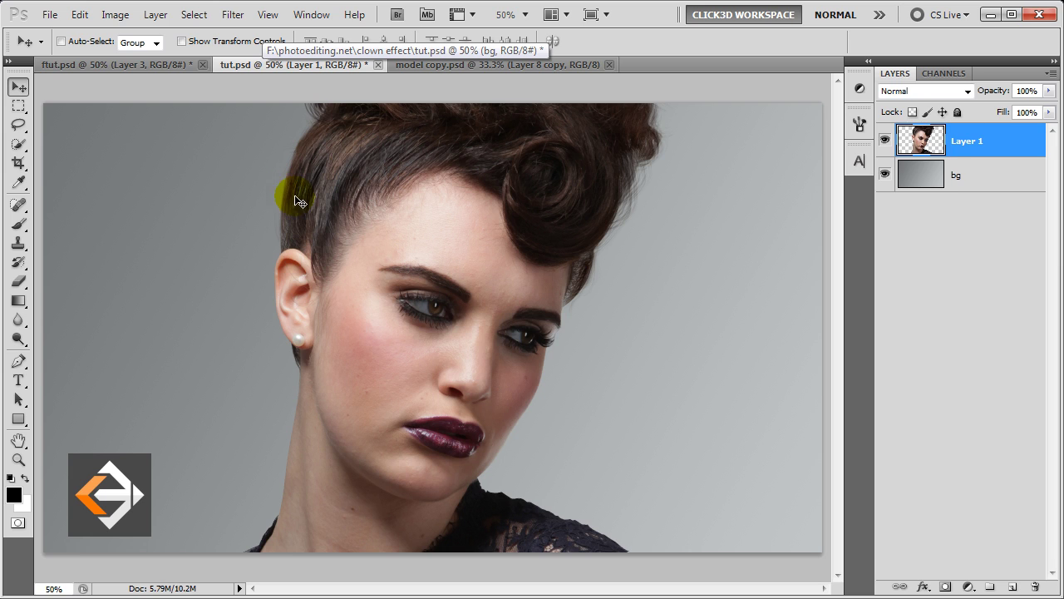
double_click(965, 143)
type("lady")
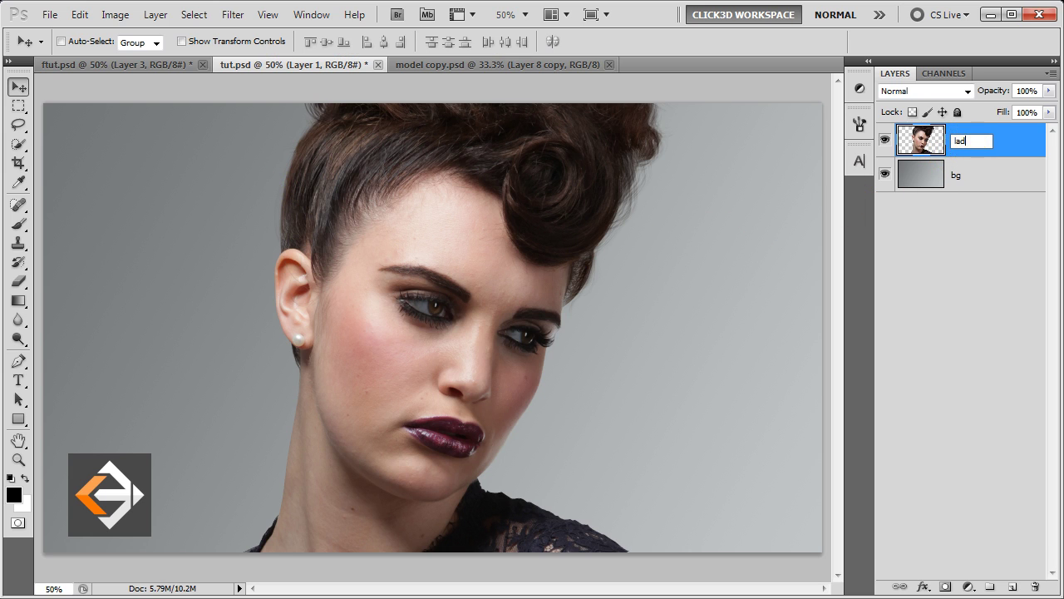
key("Return")
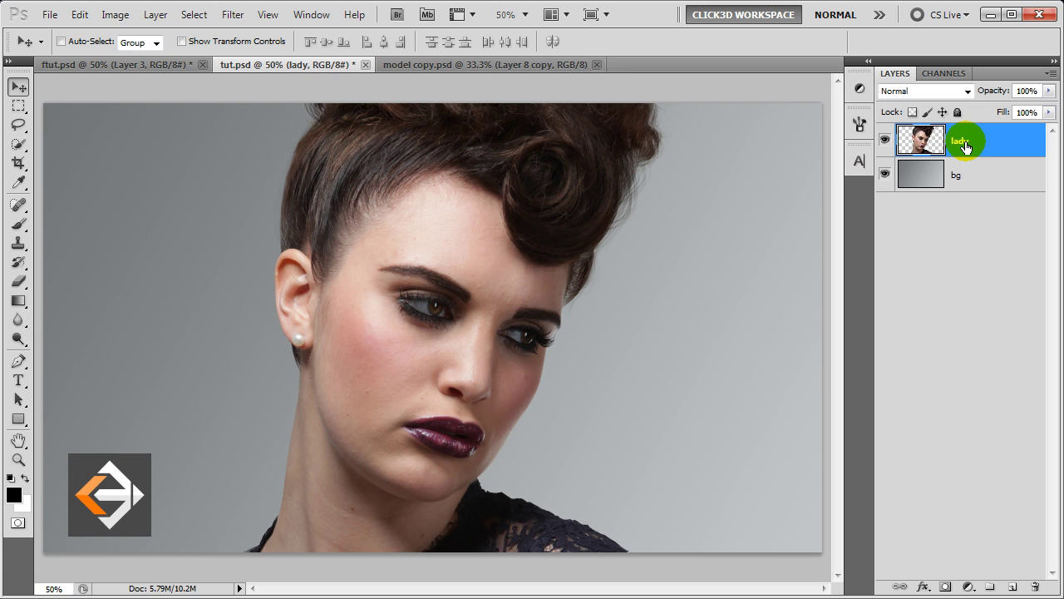
left_click(968, 587)
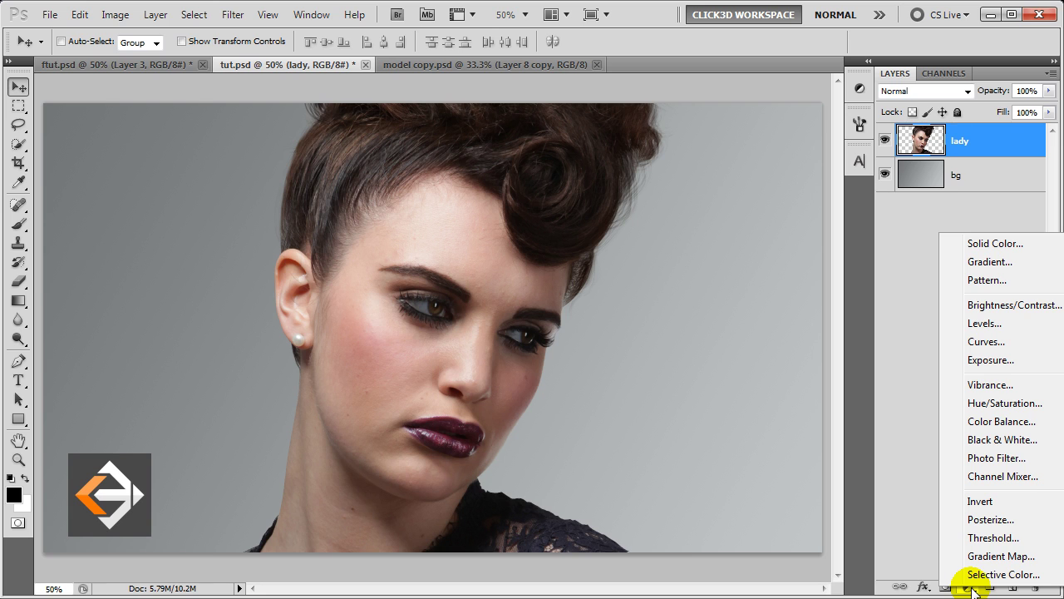
Add a Black & White adjustment layer, then a Levels layer with inputs 14, 0.94 and 224
left_click(984, 440)
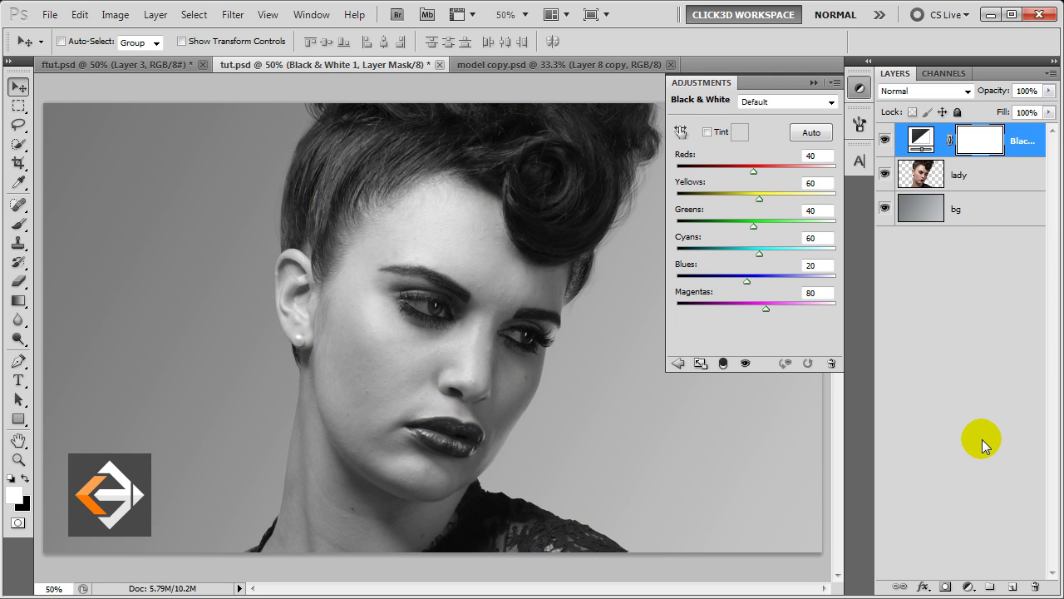
left_click(812, 83)
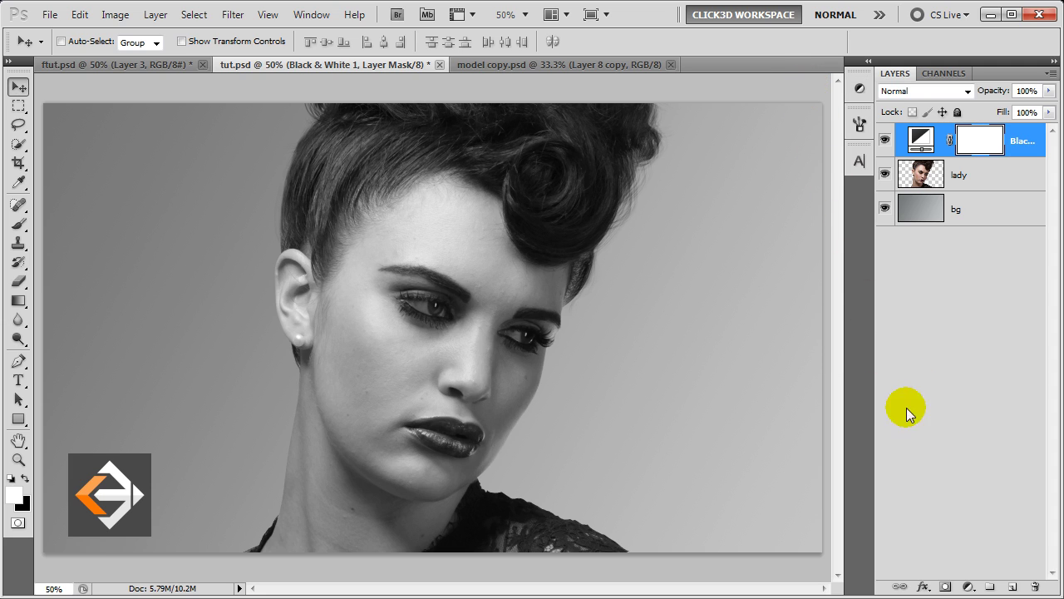
left_click(969, 587)
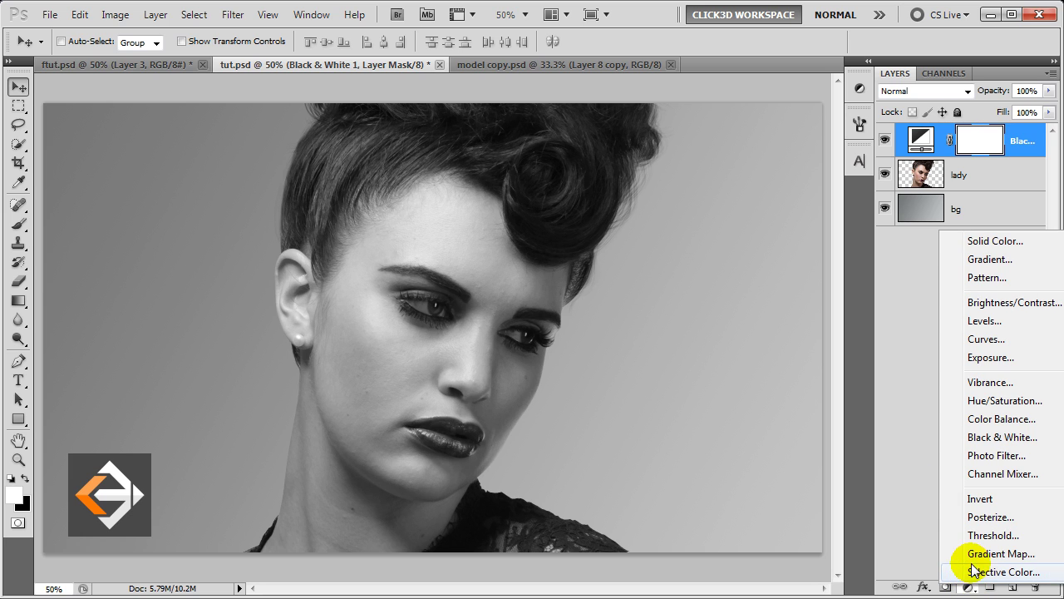
left_click(986, 323)
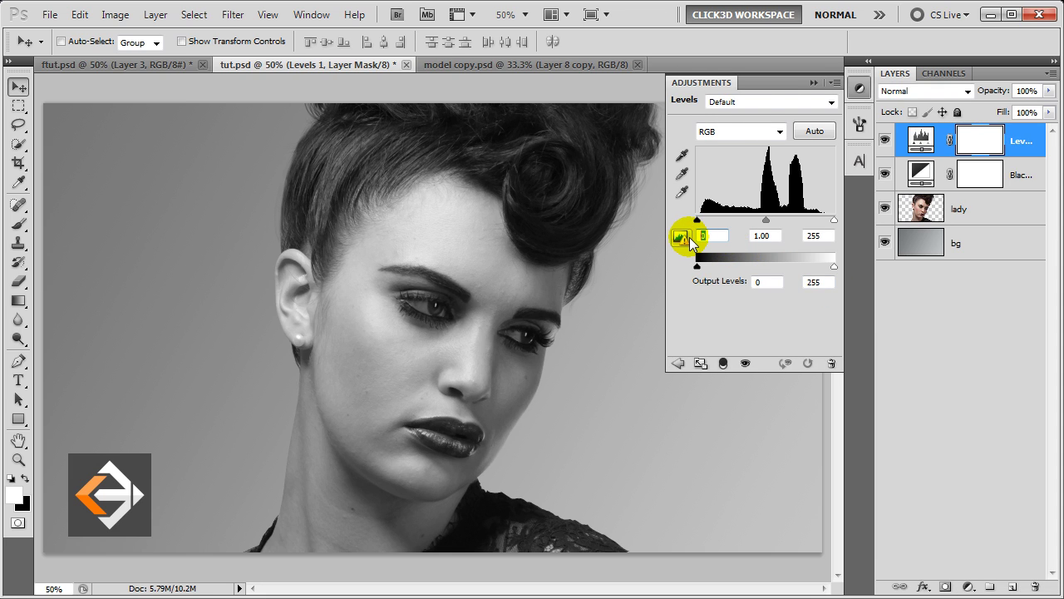
type("14")
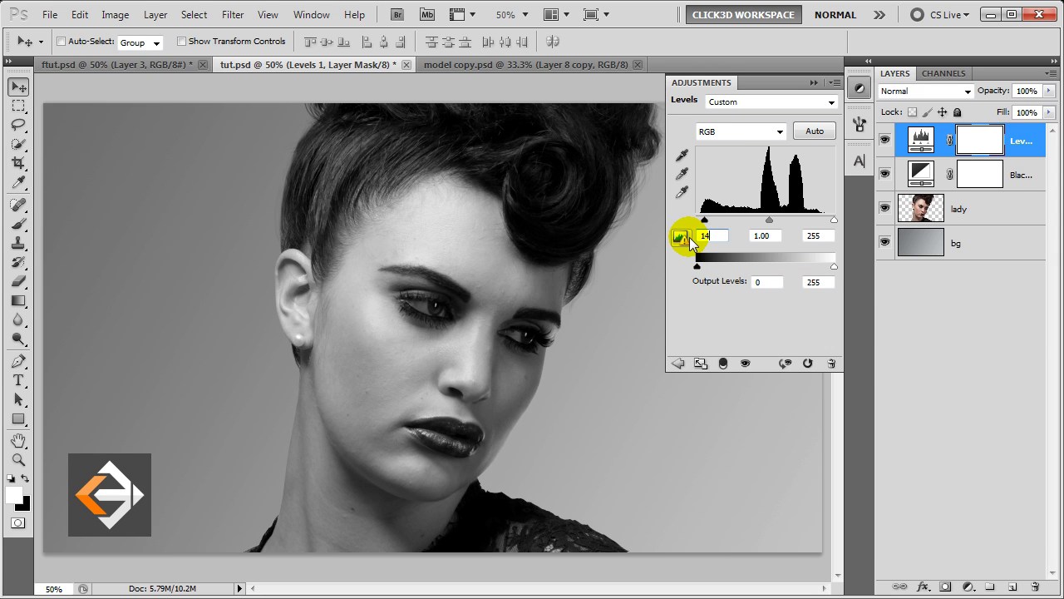
key("Tab")
type("9")
key("Tab")
type("24")
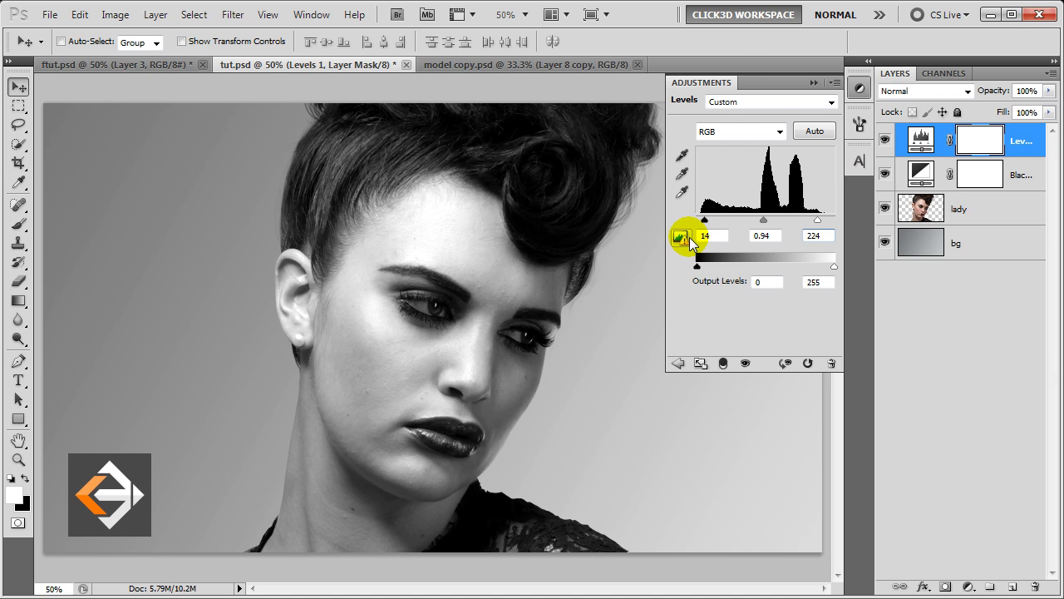
left_click(813, 83)
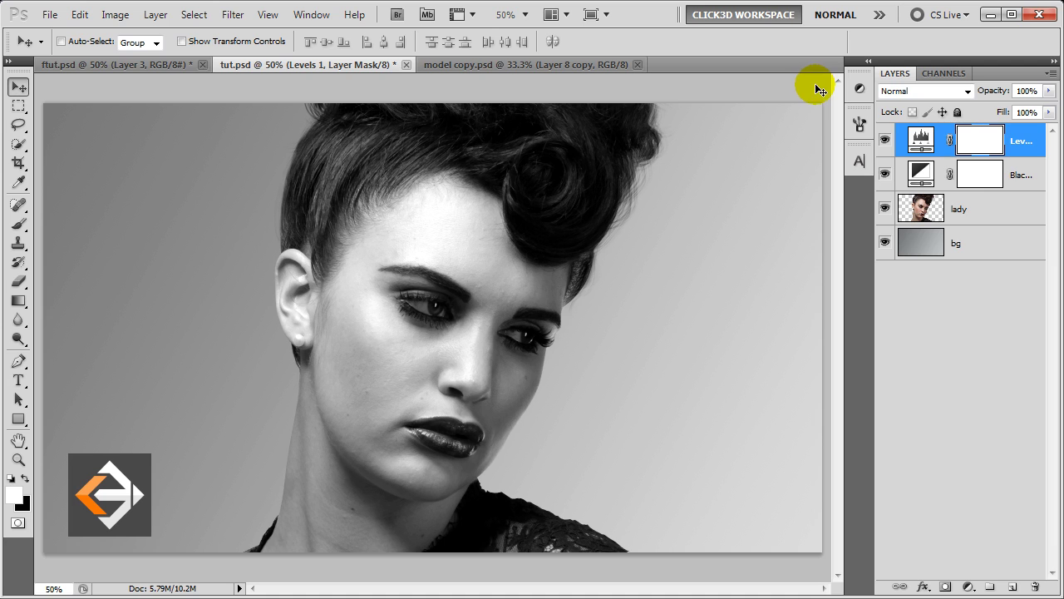
left_click(969, 178)
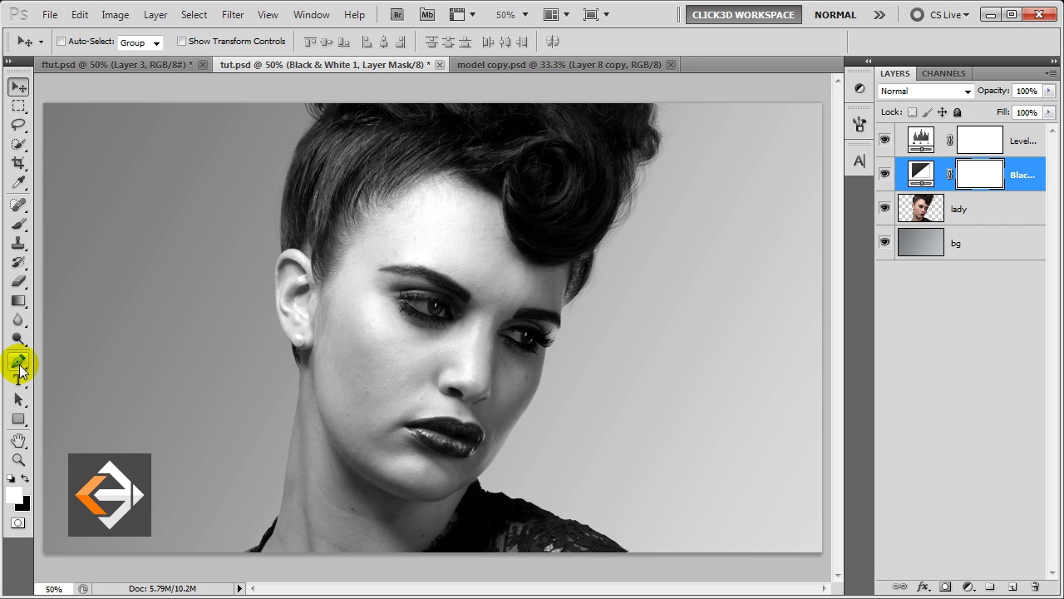
Trace a closed Pen path around the portrait's neck and shoulders
left_click(19, 364)
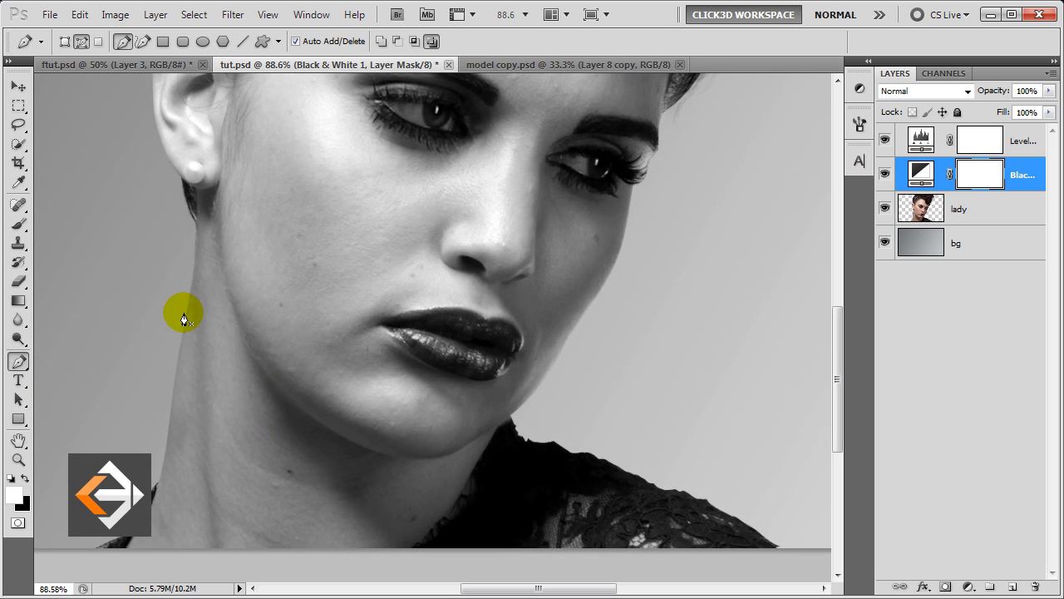
left_click(184, 314)
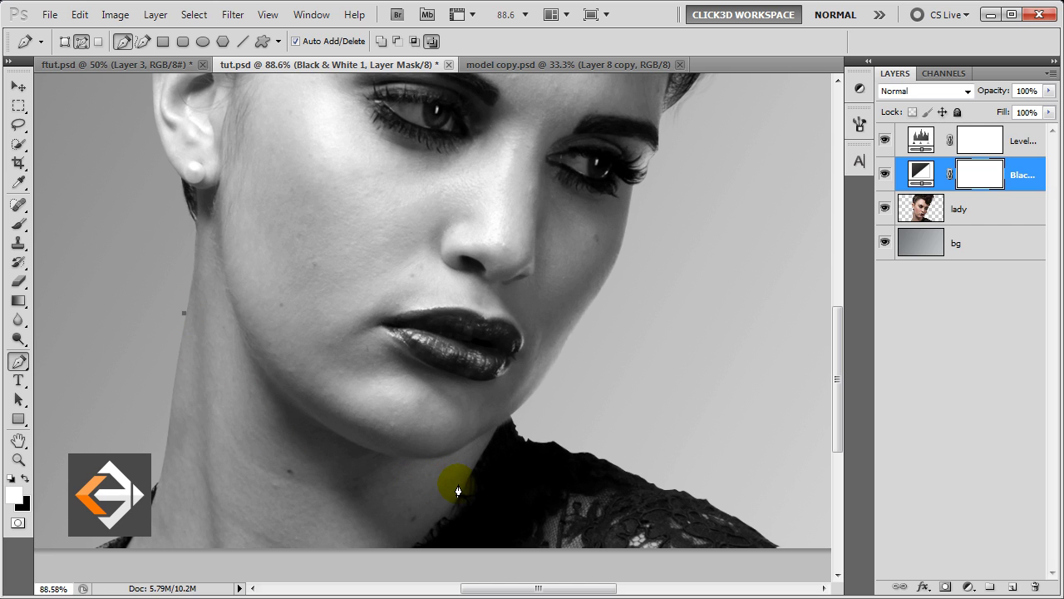
mouse_move(461, 487)
left_mouse_down()
mouse_move(636, 404)
mouse_move(665, 408)
left_mouse_up()
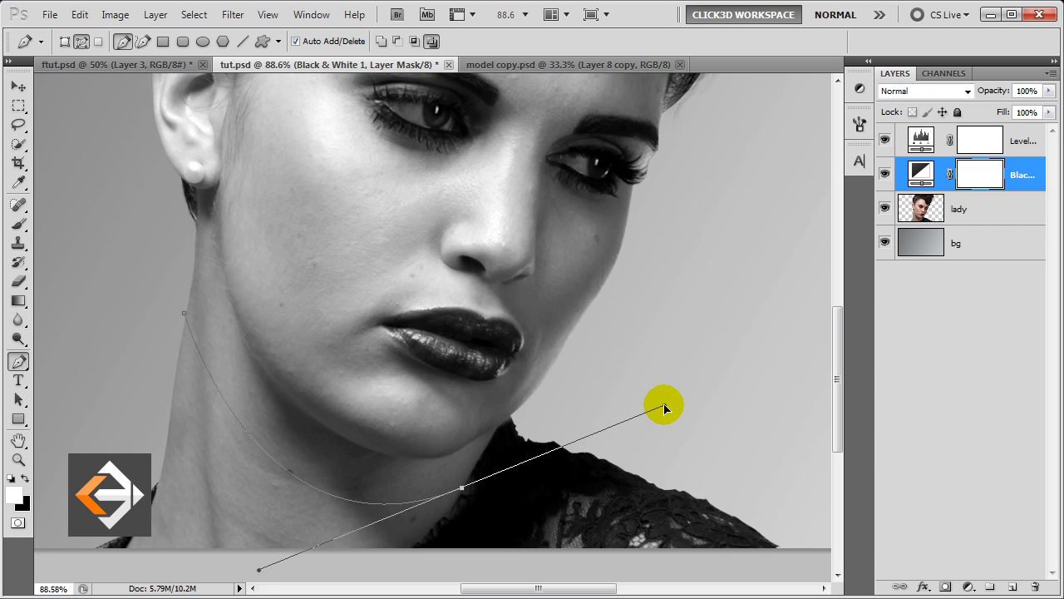
left_click(462, 492, "alt")
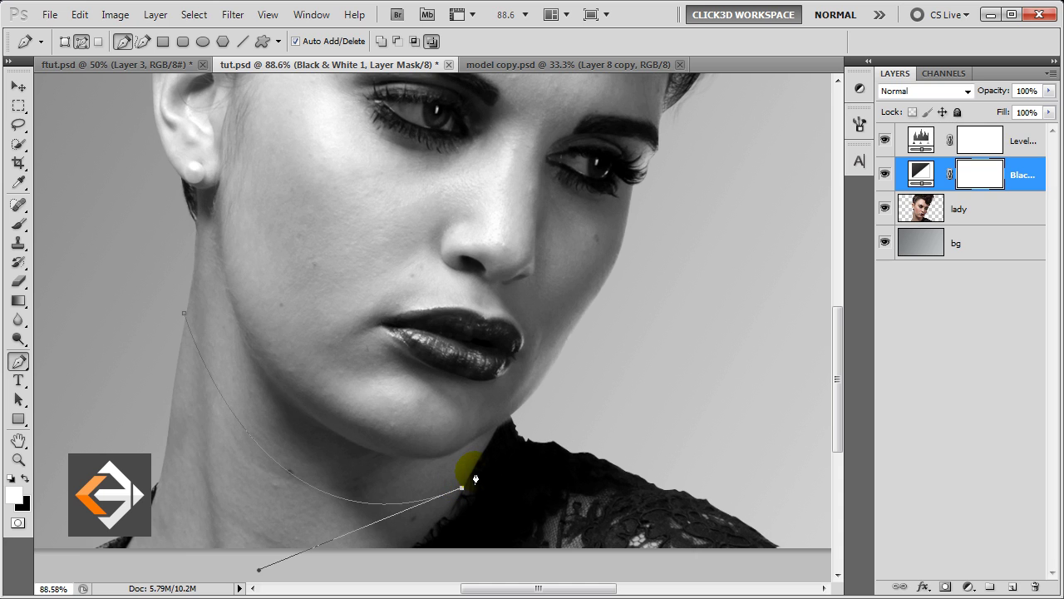
left_click(477, 463)
left_click_drag(481, 457, 521, 413)
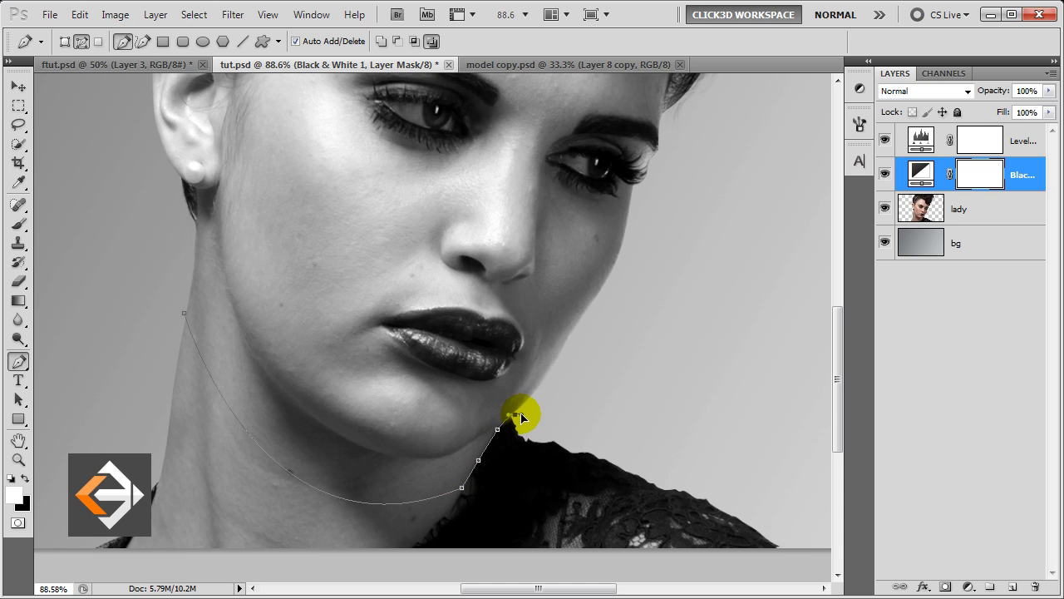
left_click(697, 460)
left_click(755, 494)
left_click(785, 516)
left_click(799, 562)
left_click(68, 566)
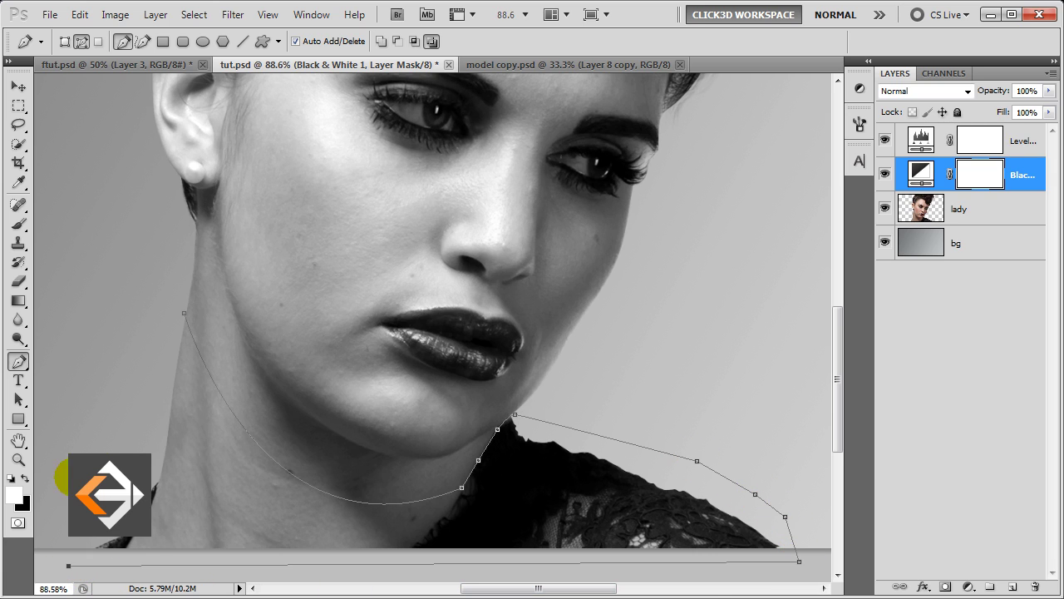
left_click(183, 315)
Fill the neck-and-shoulder selection black on the Black & White mask, then deselect and fit the view
key("ctrl+Return")
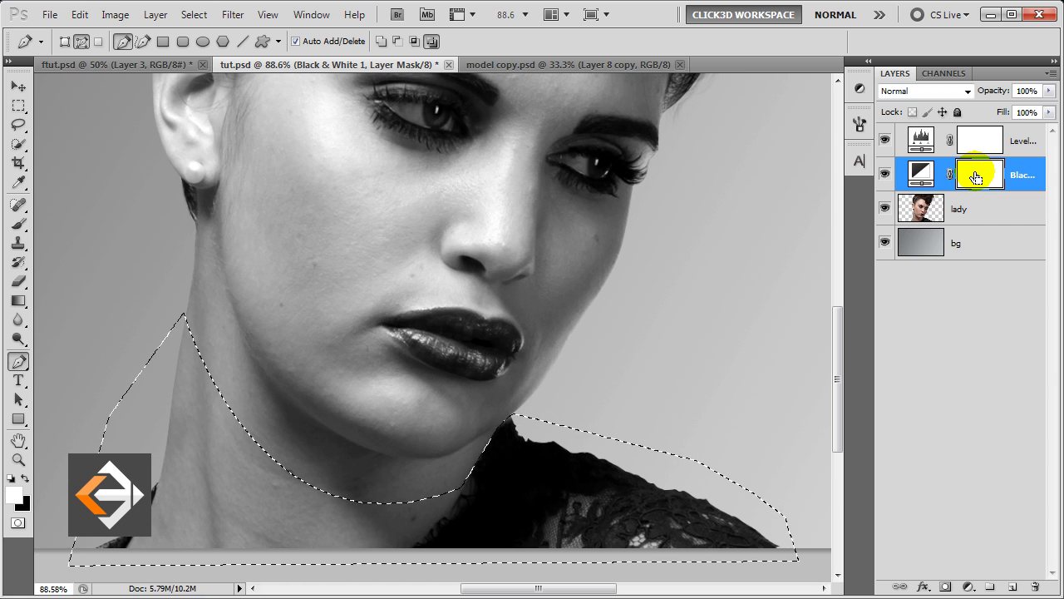
key("Delete")
key("ctrl+d")
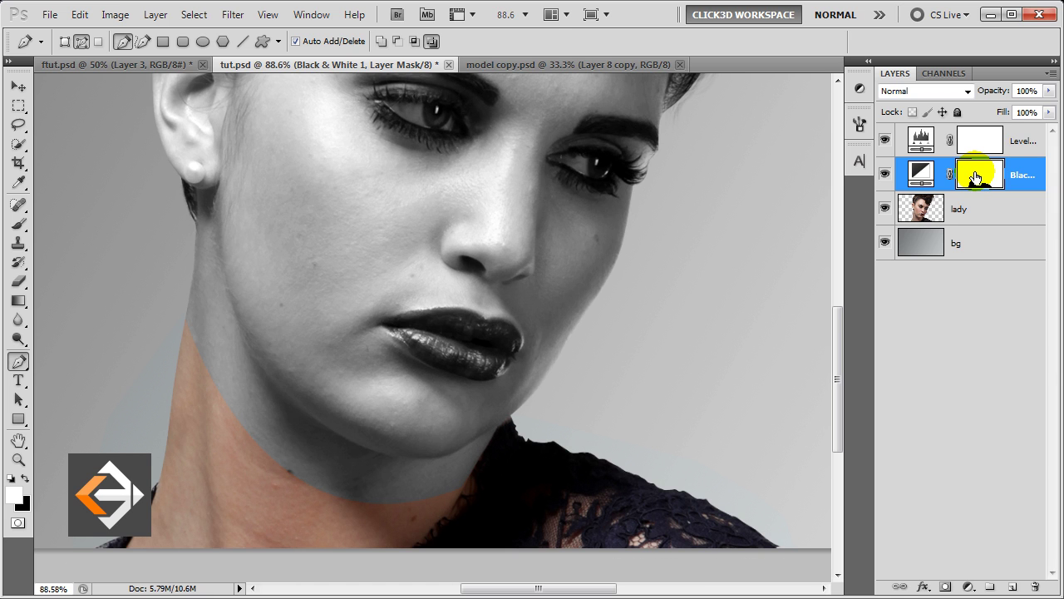
key("v")
key("ctrl+0")
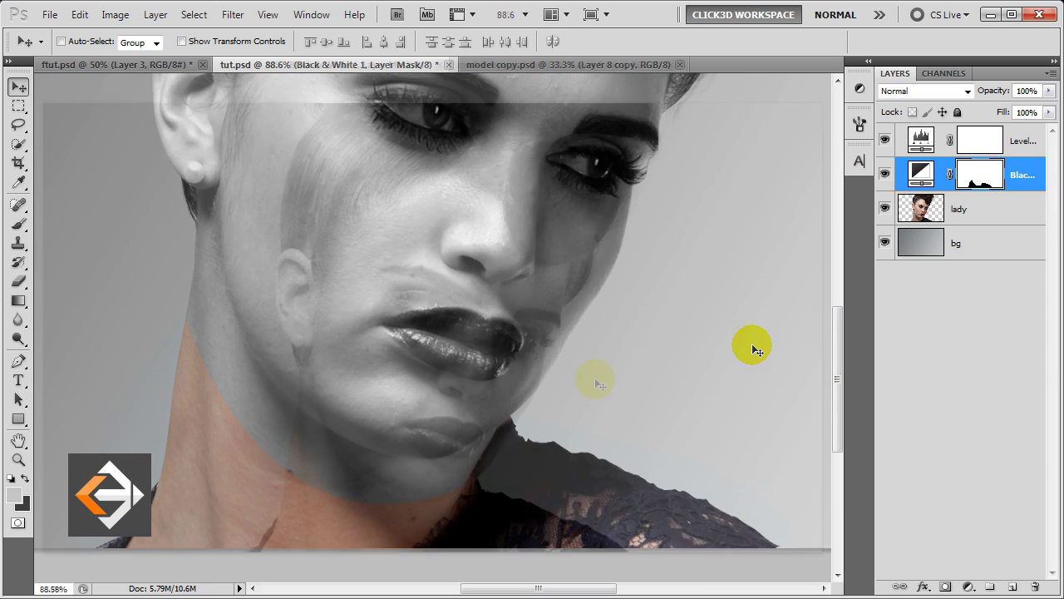
key("x")
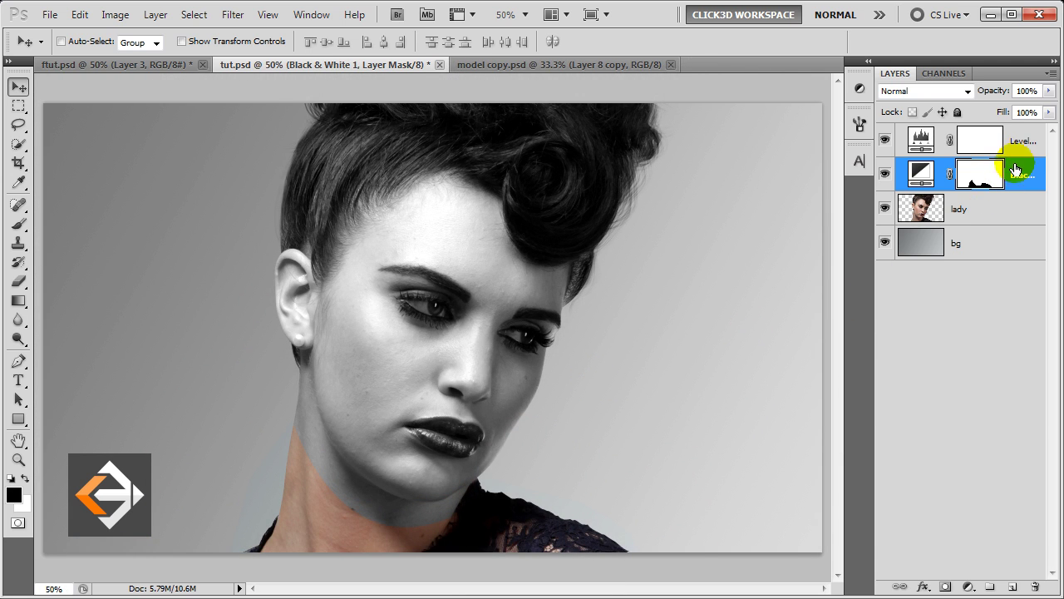
left_click(1026, 142)
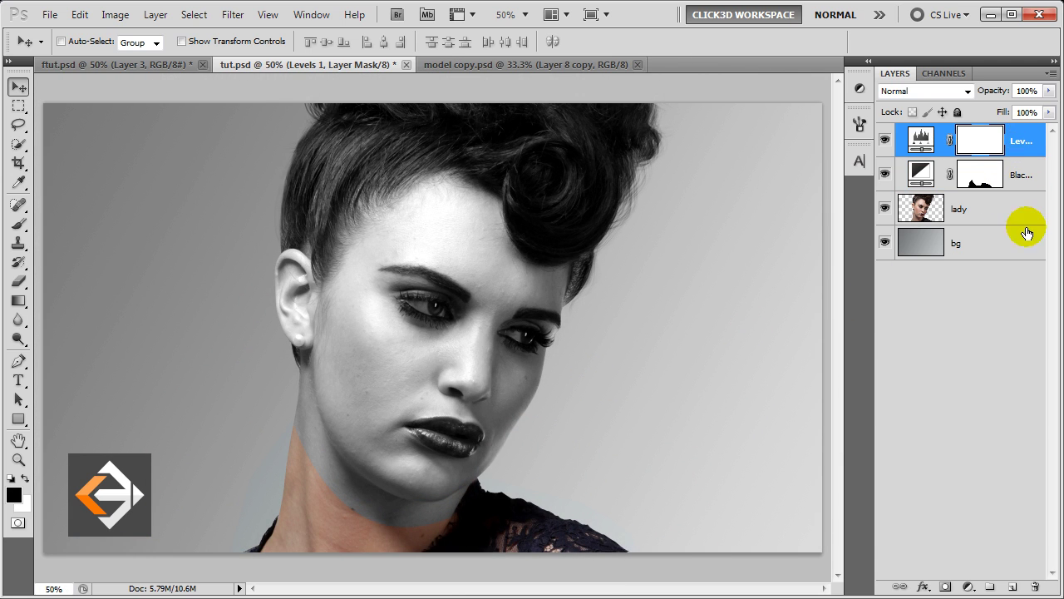
Add a layer named 'black skin' and fill the lady's silhouette on it with black
left_click(1011, 588)
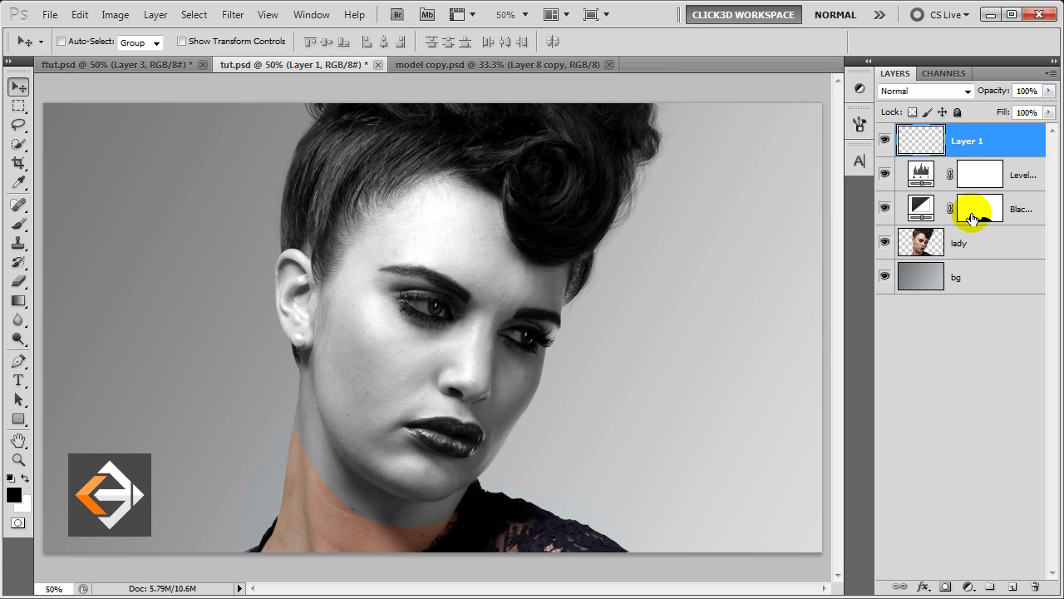
double_click(968, 140)
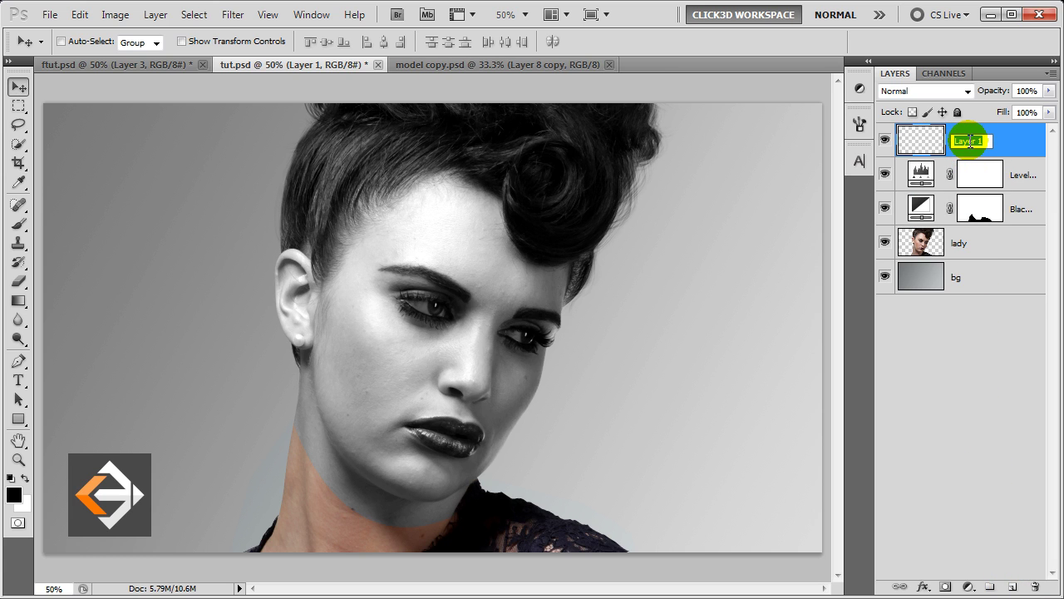
type("black sk")
type("in")
key("Return")
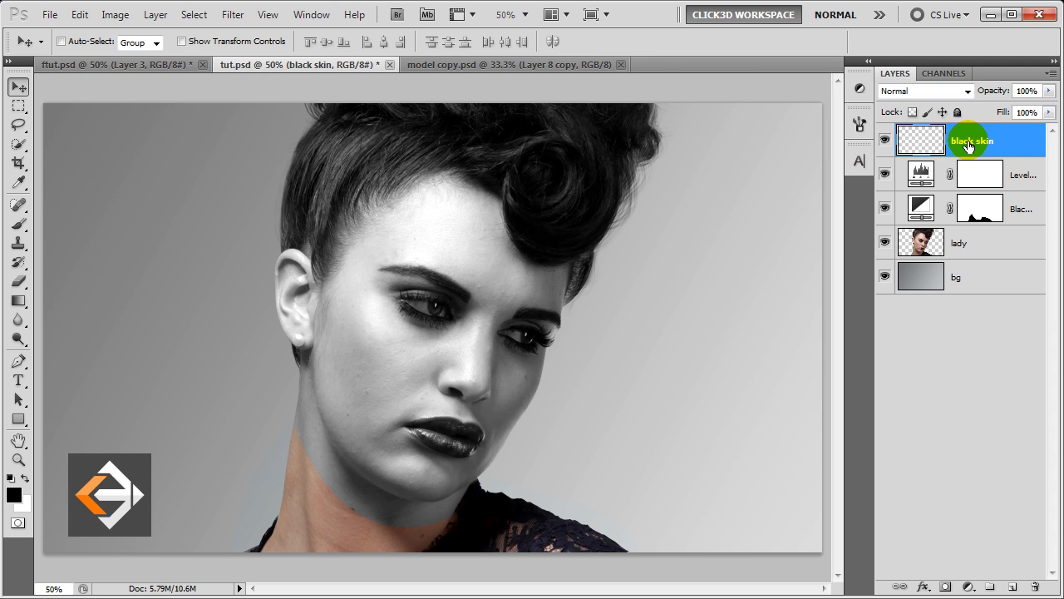
left_click(930, 244, "ctrl")
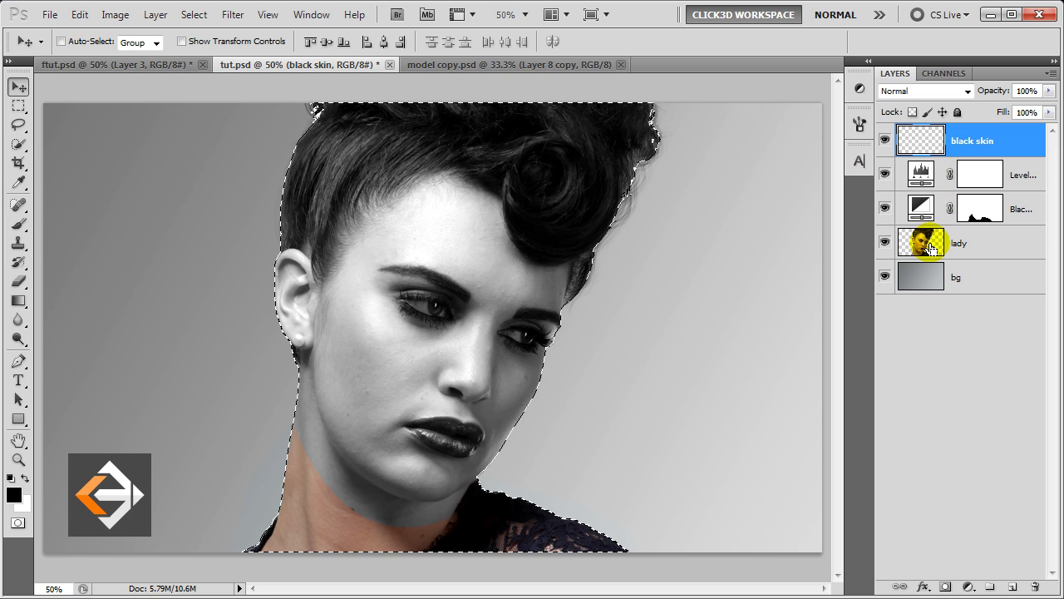
left_click(960, 143)
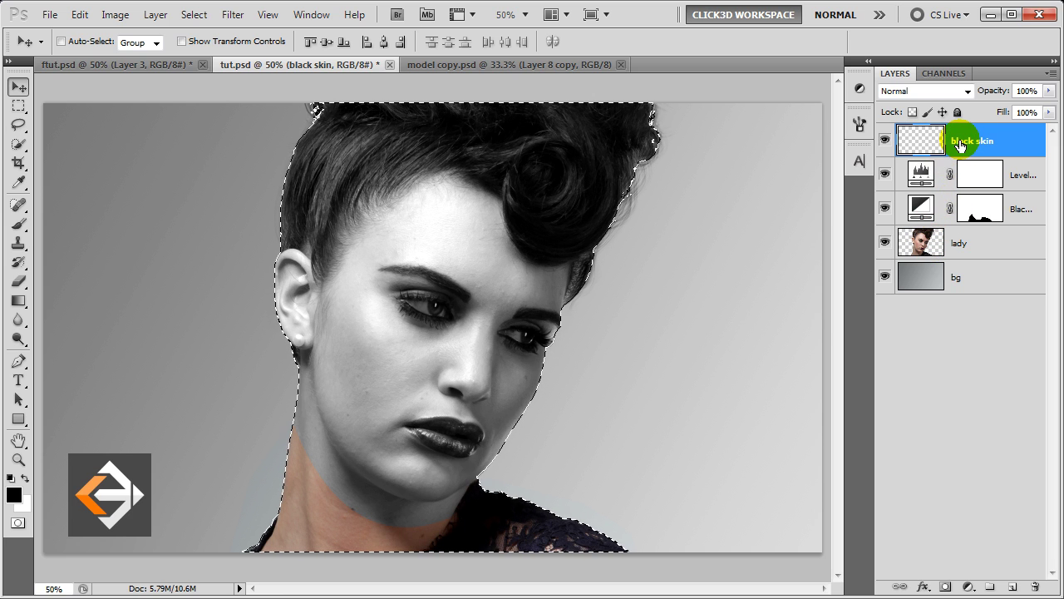
key("alt+BackSpace")
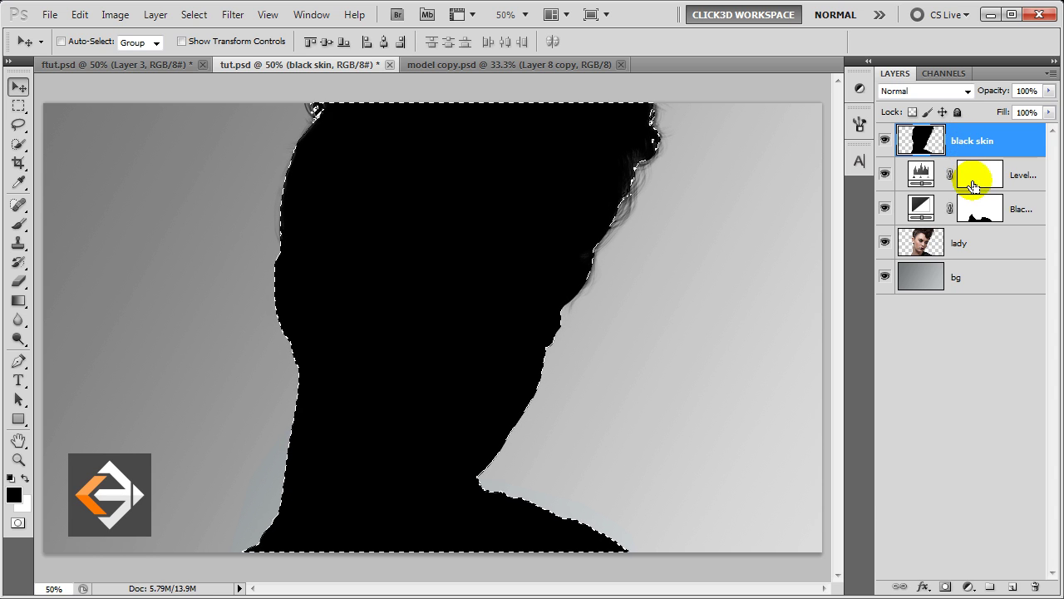
Remove the black fill over the neck using the inverted Black & White mask selection
left_click(979, 215, "ctrl")
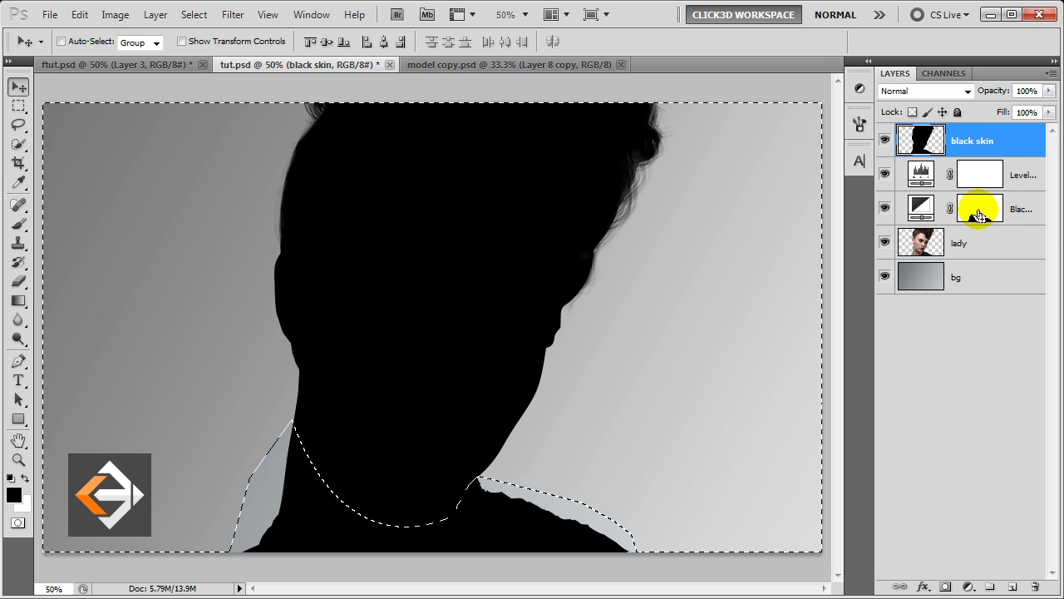
key("ctrl+shift+i")
left_click(994, 143)
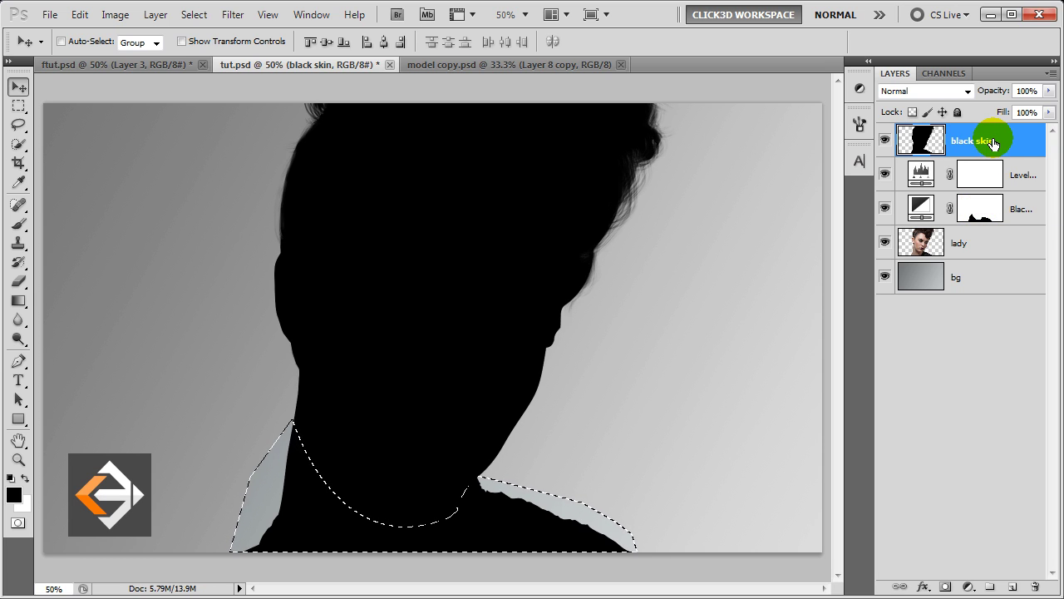
key("Delete")
key("ctrl+d")
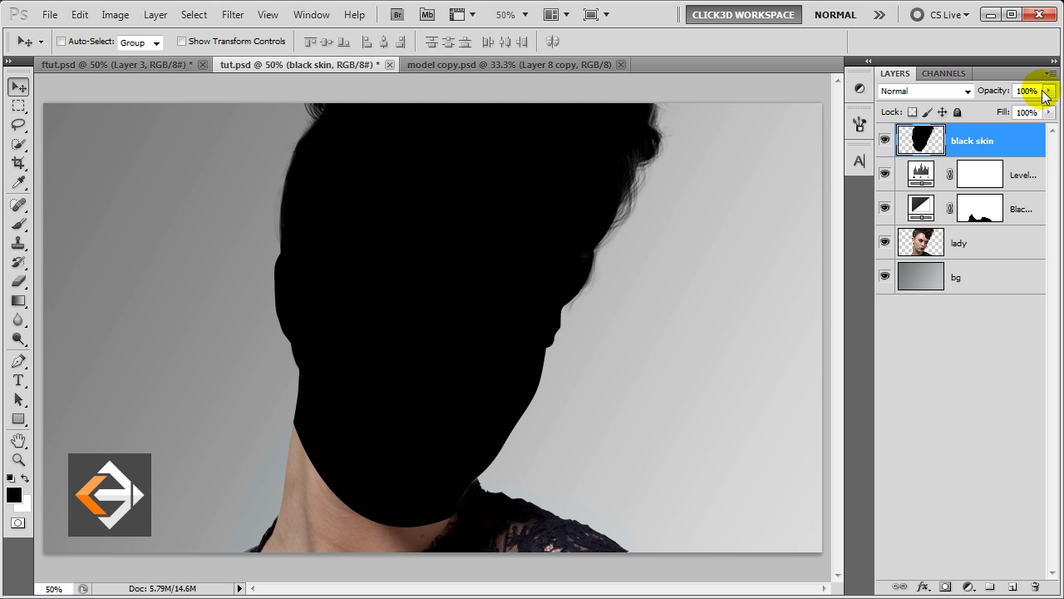
Set the black skin layer to 75% opacity and add a layer mask to it
left_click(1023, 91)
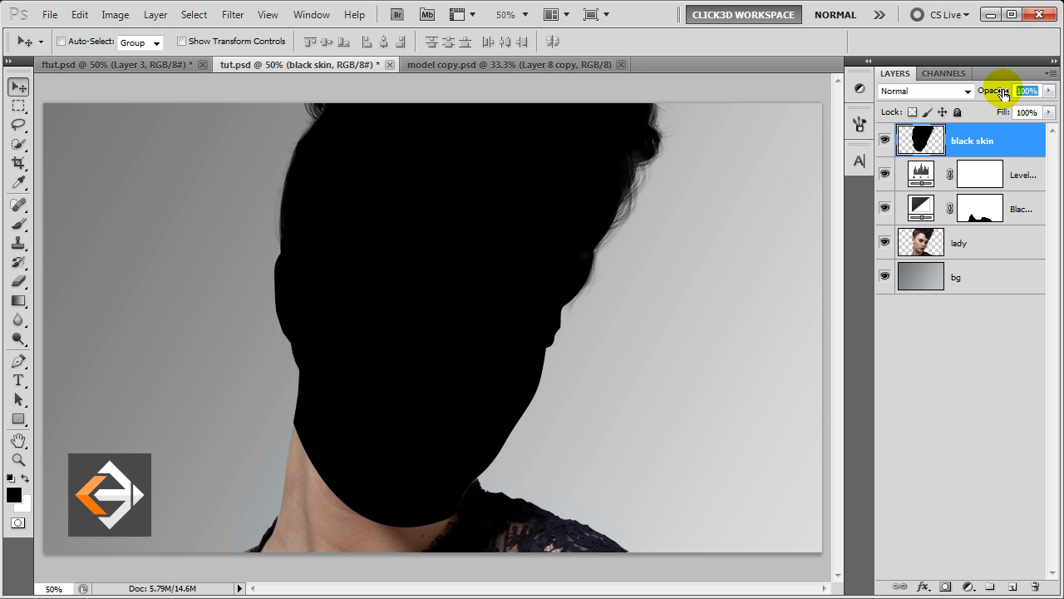
type("75")
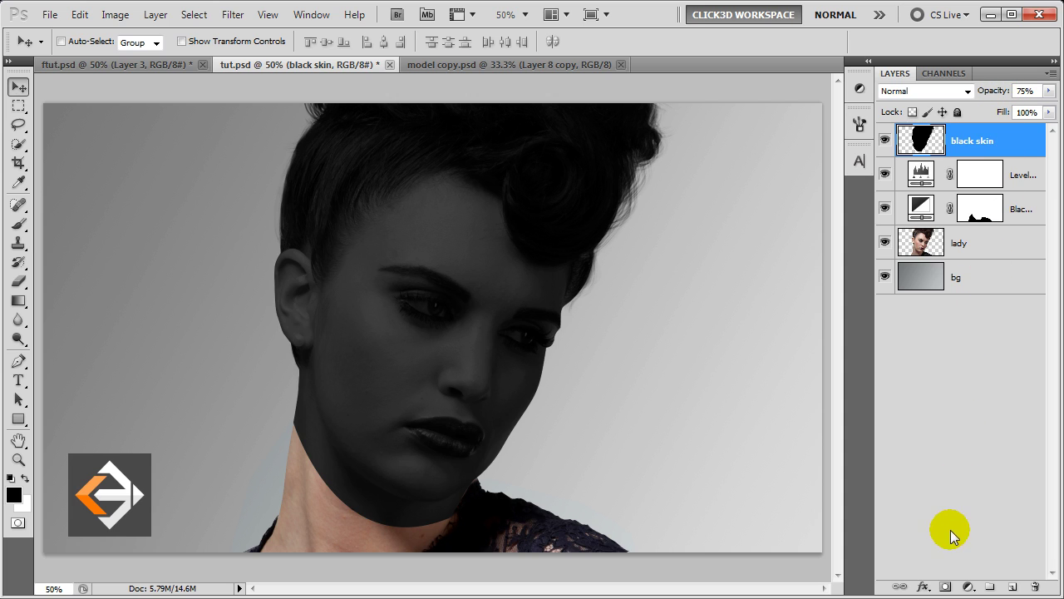
left_click(946, 587)
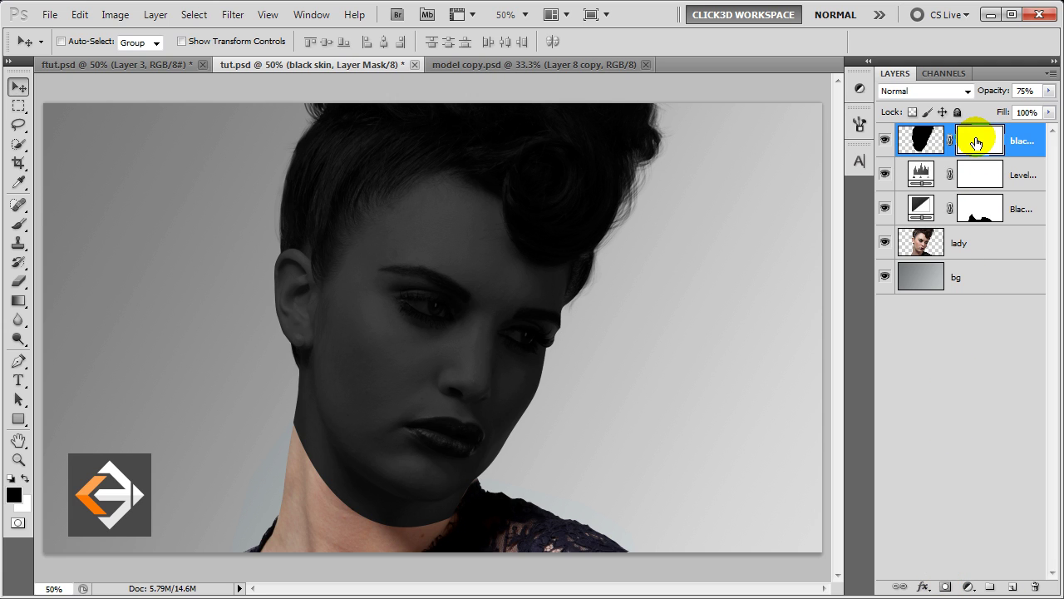
left_click(25, 225)
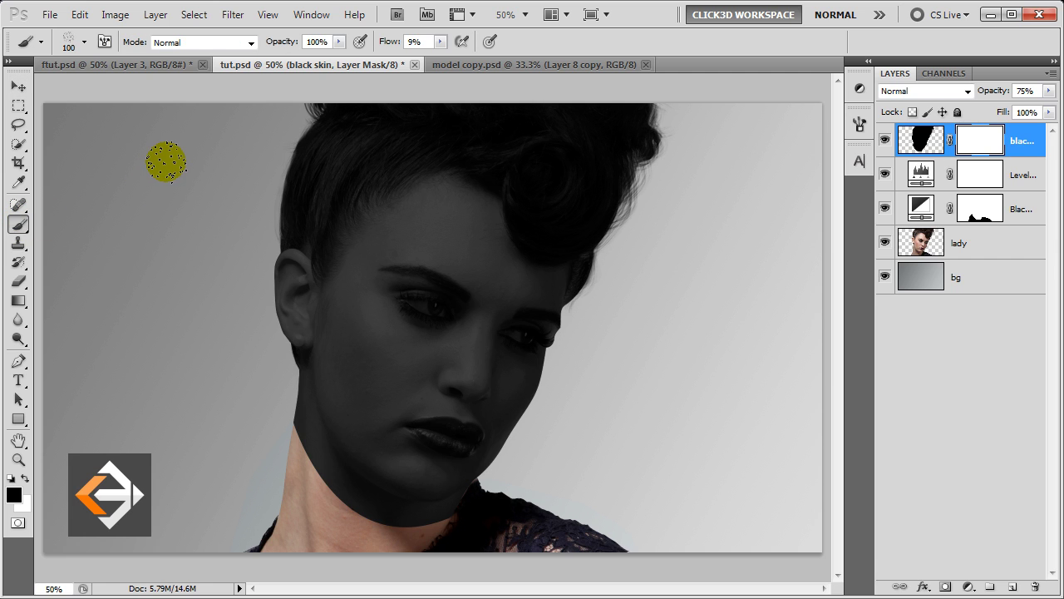
Paint black over both eyes on the mask with a soft round brush at 250 and 200 px
right_click(166, 161)
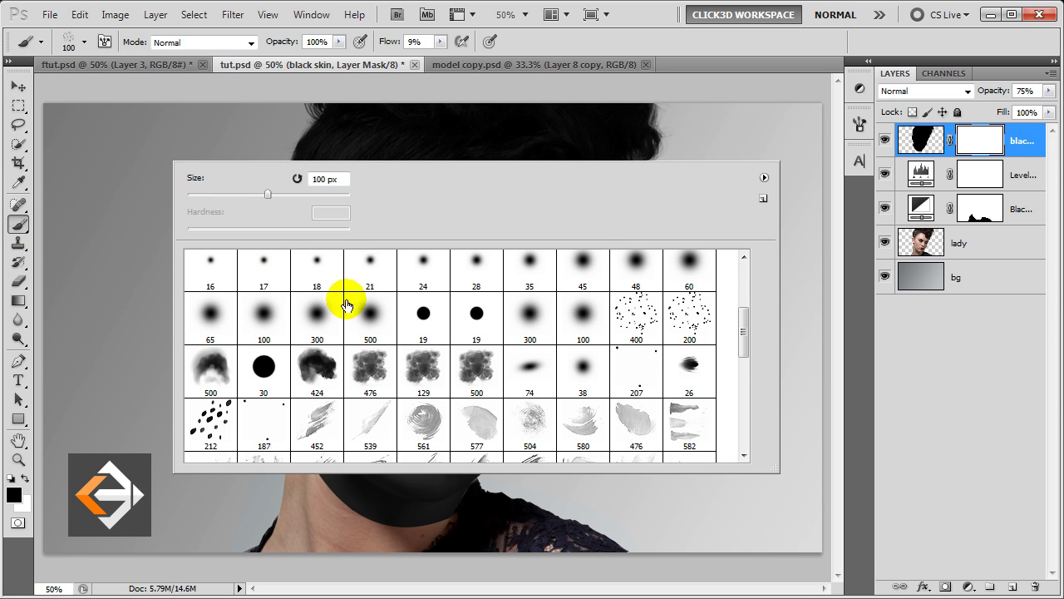
double_click(369, 325)
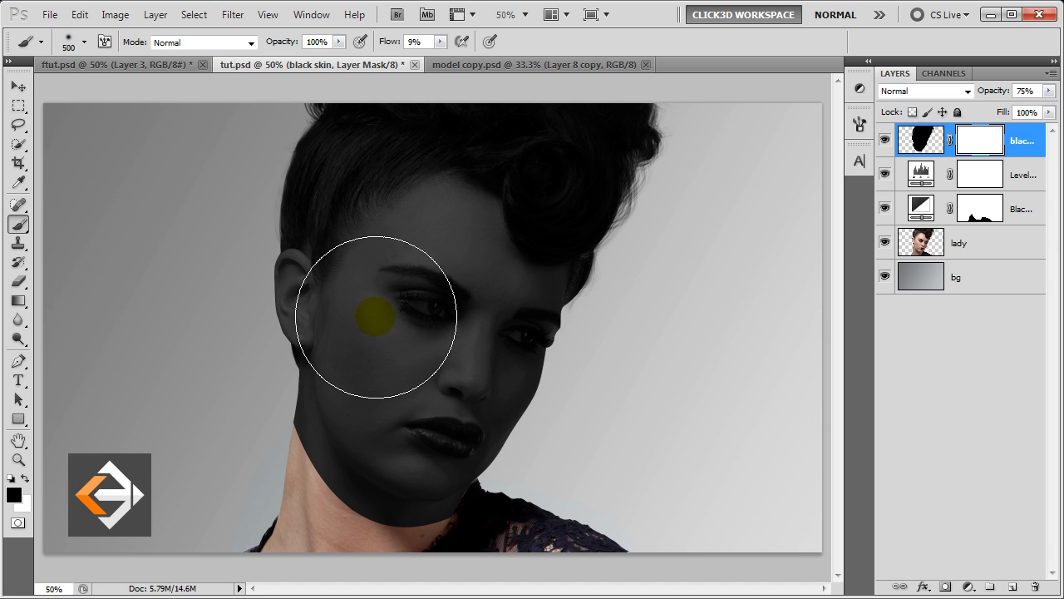
key("bracketleft")
key("bracketleft")
key("bracketleft")
left_click_drag(402, 311, 424, 305)
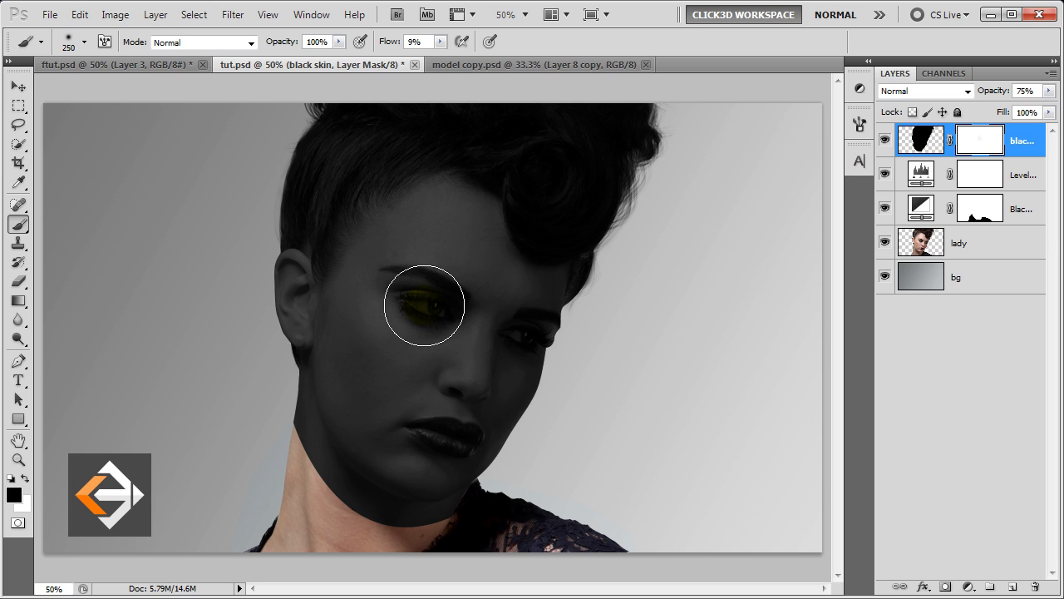
key("bracketleft")
key("bracketleft")
key("bracketleft")
key("bracketleft")
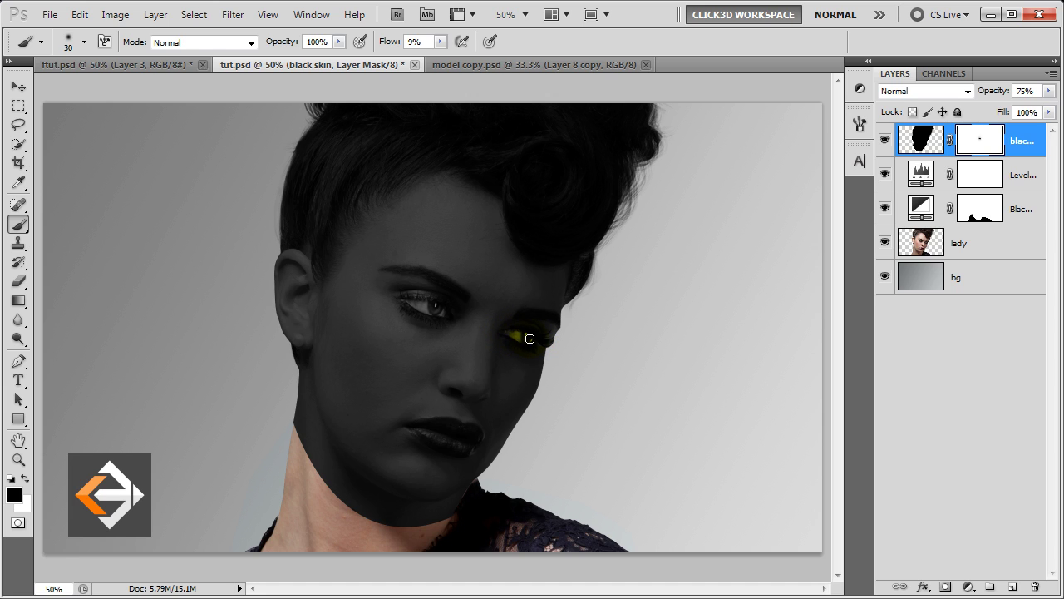
left_click_drag(535, 338, 533, 336)
key("v")
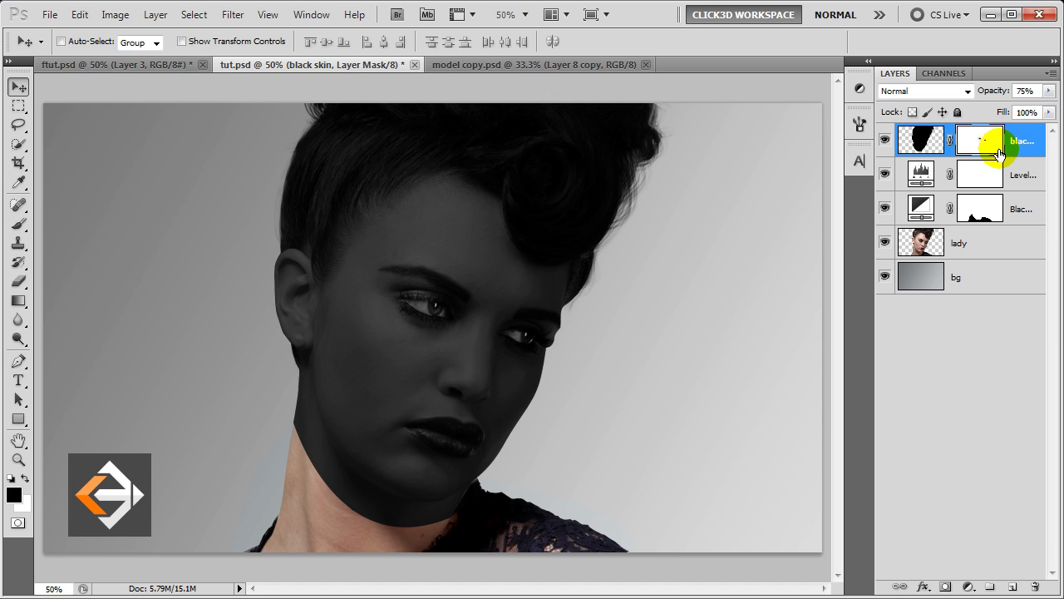
Add a new layer named 'noise' above black skin, with white as the painting colour
left_click(1021, 139)
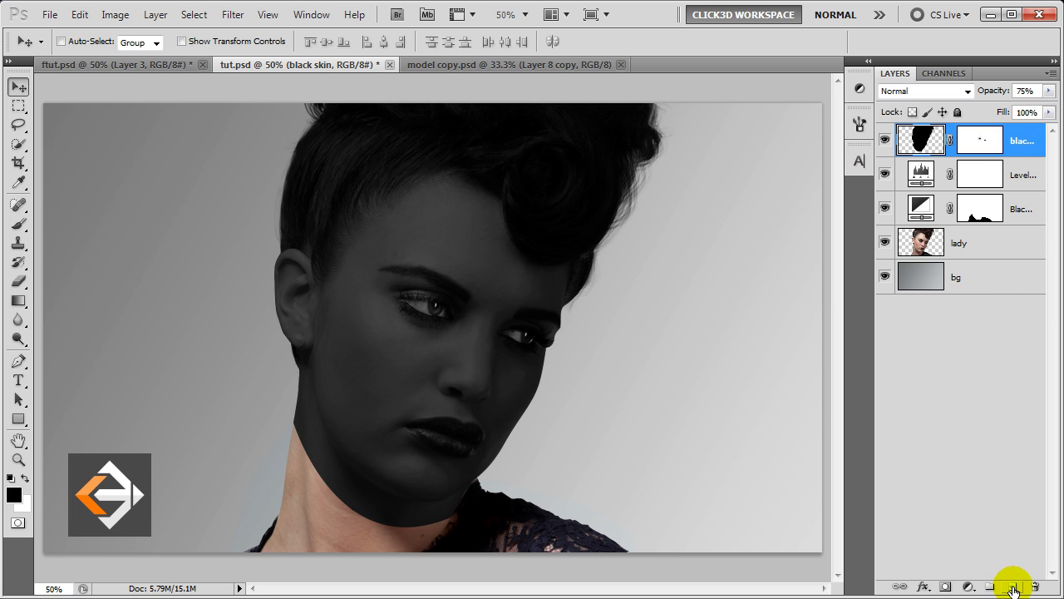
left_click(1011, 588)
key("x")
double_click(967, 141)
type("noise")
key("Return")
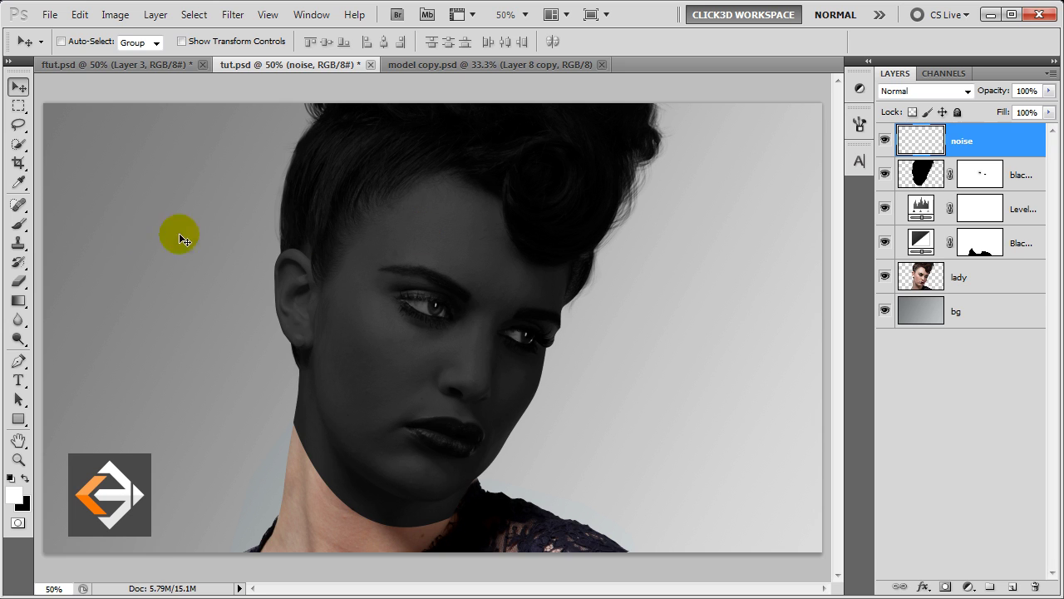
left_click(19, 224)
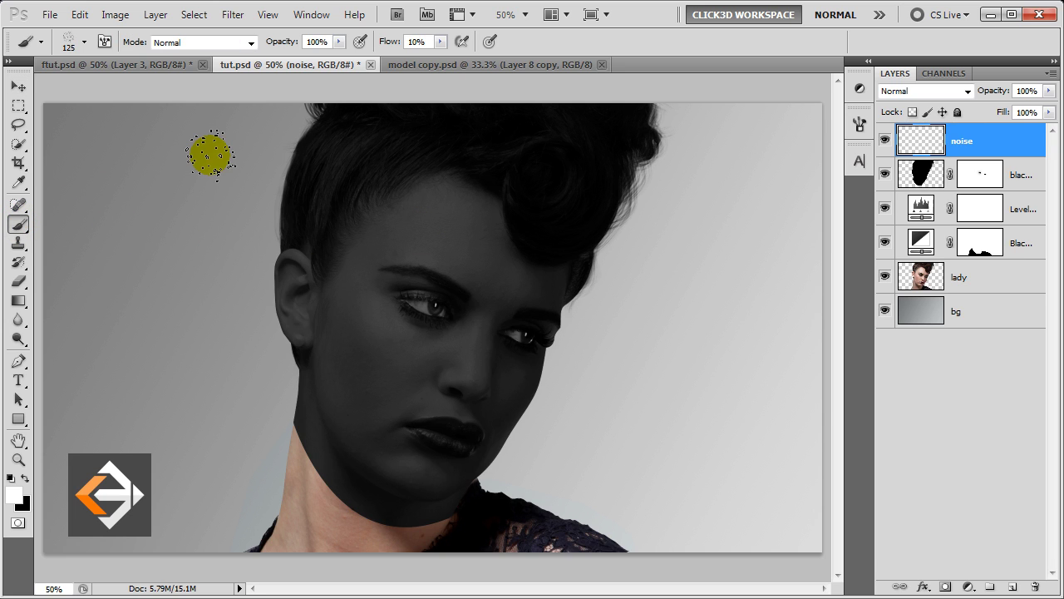
Load the 200 px scattered dots brush preset and turn off Transfer in the Brush panel
right_click(210, 154)
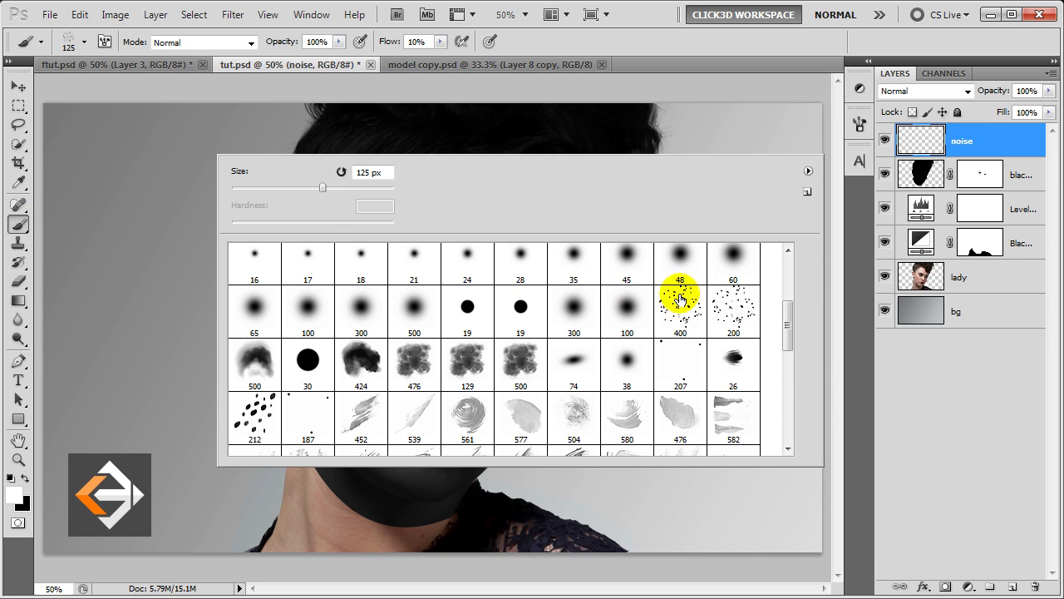
double_click(725, 312)
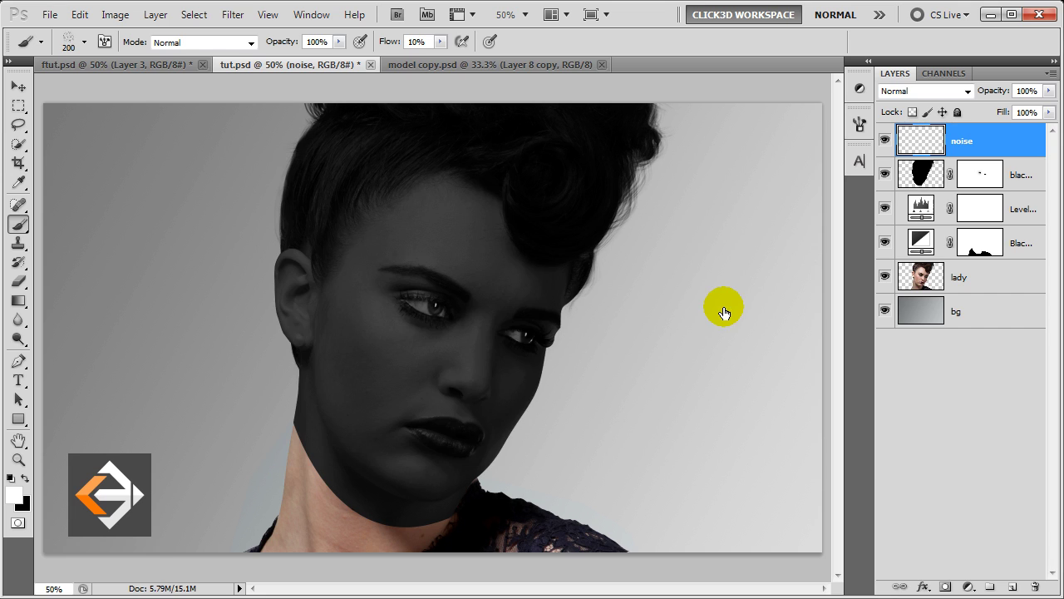
left_click(859, 125)
left_click(573, 262)
left_click(612, 180)
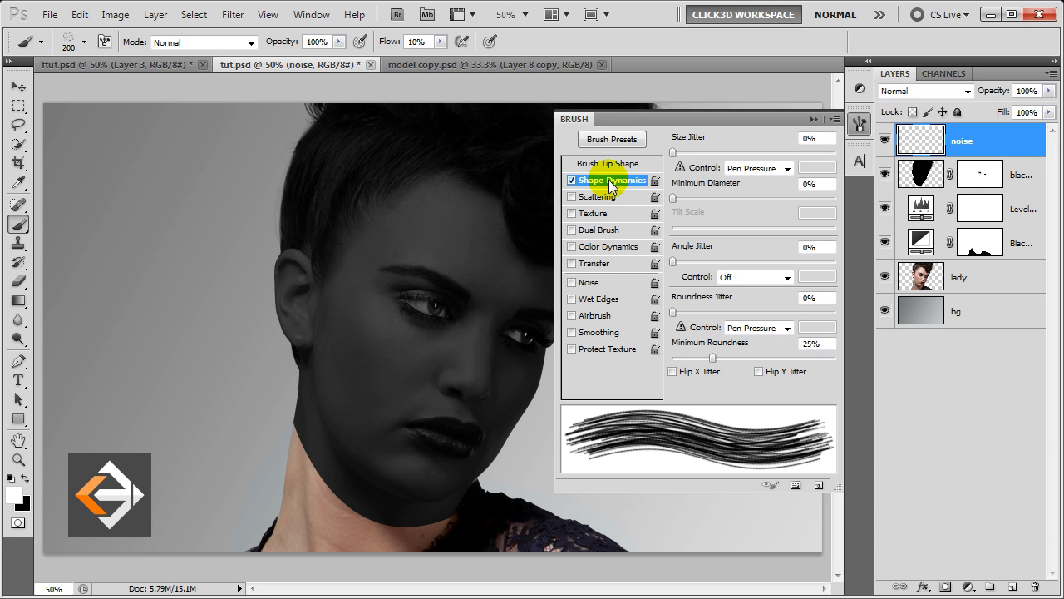
Set the brush's Size Jitter to 87%, Scatter to 51% and Spacing to 19%
left_click_drag(674, 153, 820, 153)
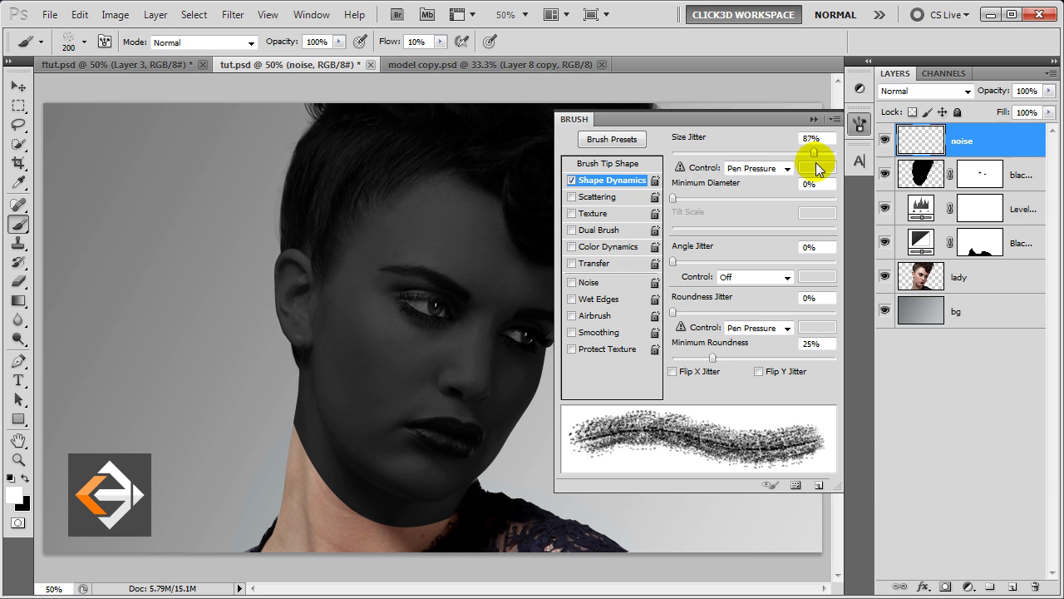
left_click(598, 197)
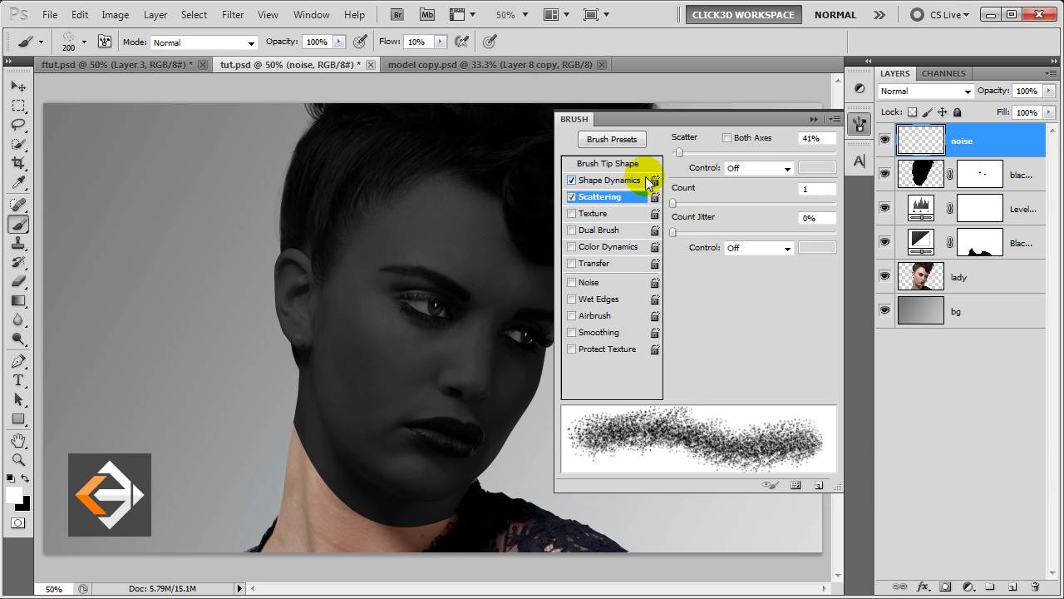
left_click_drag(678, 153, 681, 158)
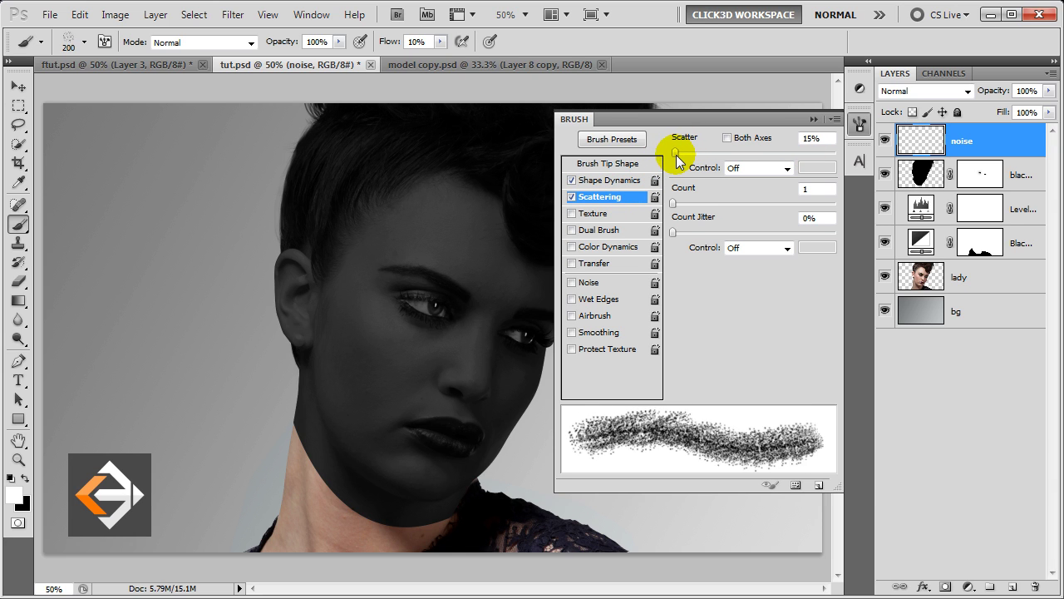
left_click(611, 163)
left_click_drag(675, 367, 687, 373)
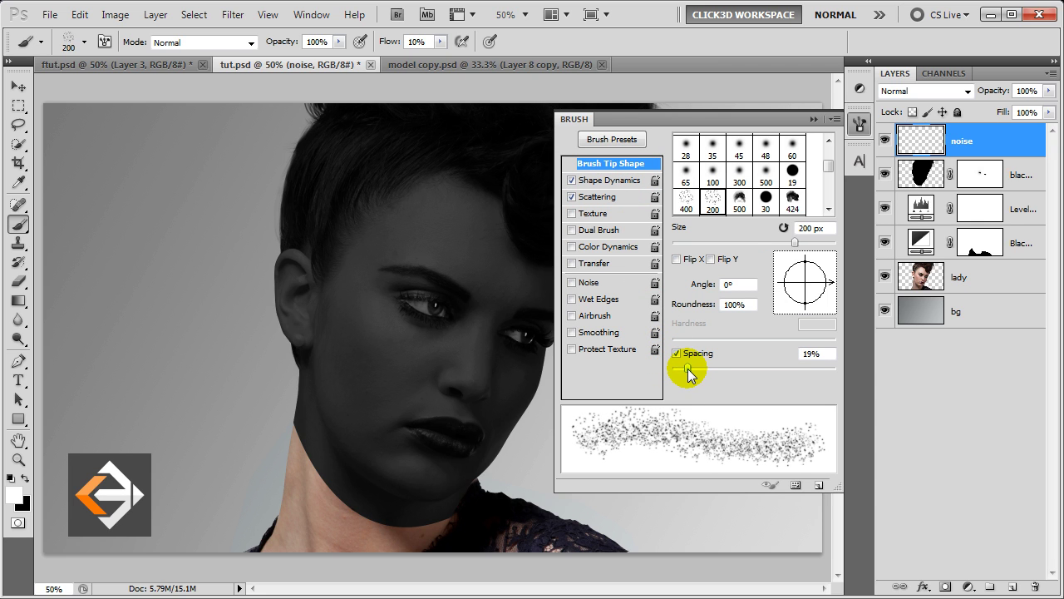
left_click(814, 120)
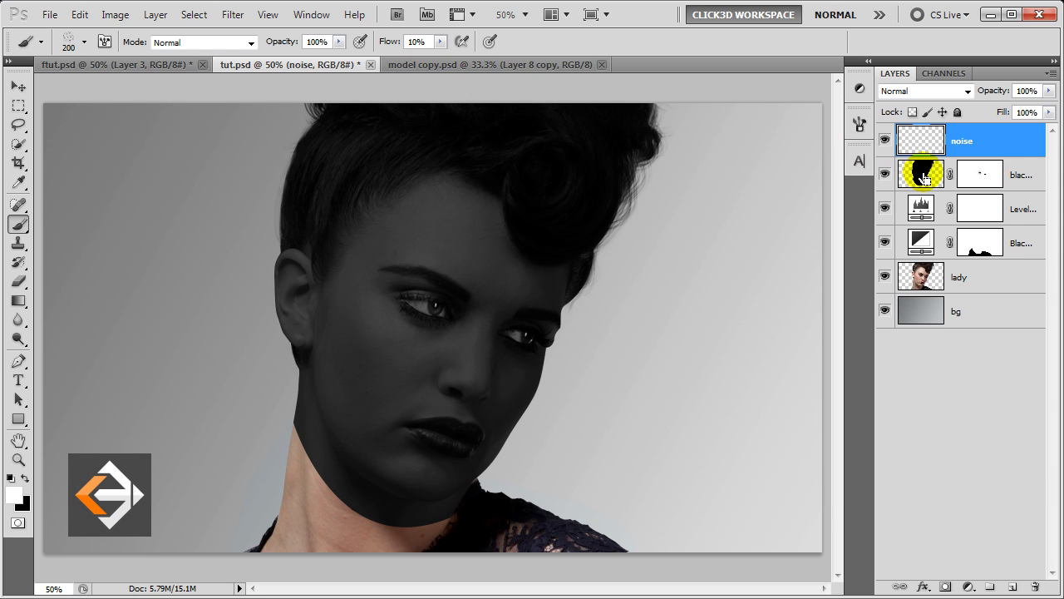
left_click(923, 175, "ctrl")
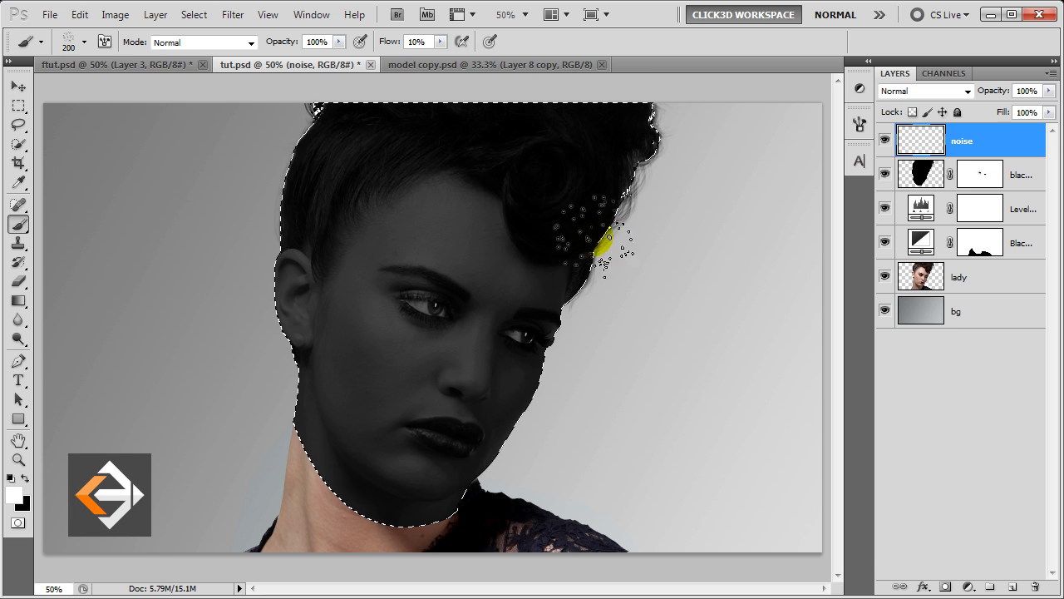
With a 150 px brush at 8% flow, speckle the forehead and face, then deselect
key("bracketleft")
key("bracketleft")
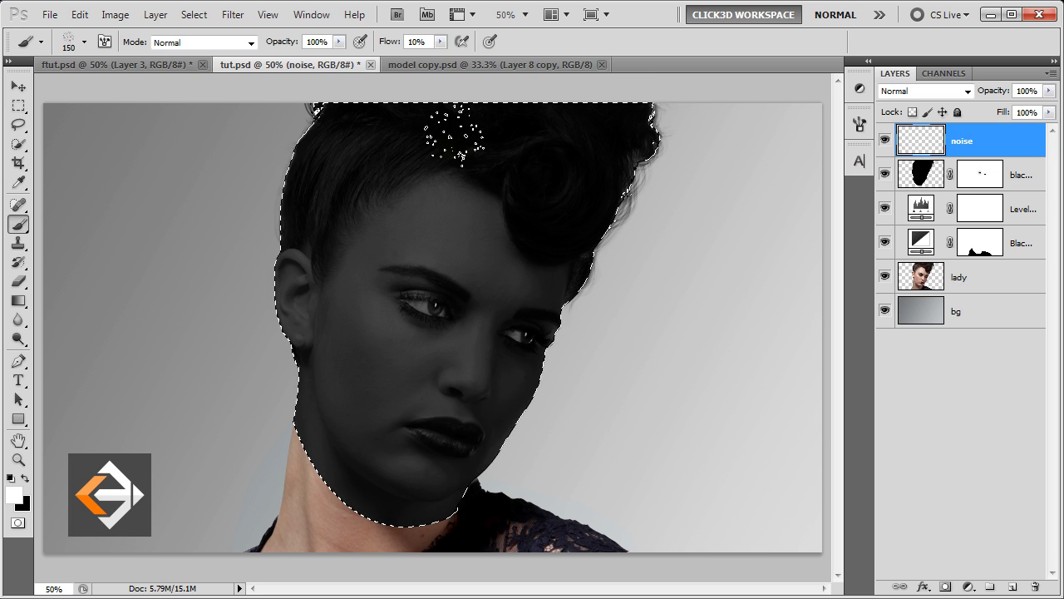
left_click_drag(430, 44, 405, 46)
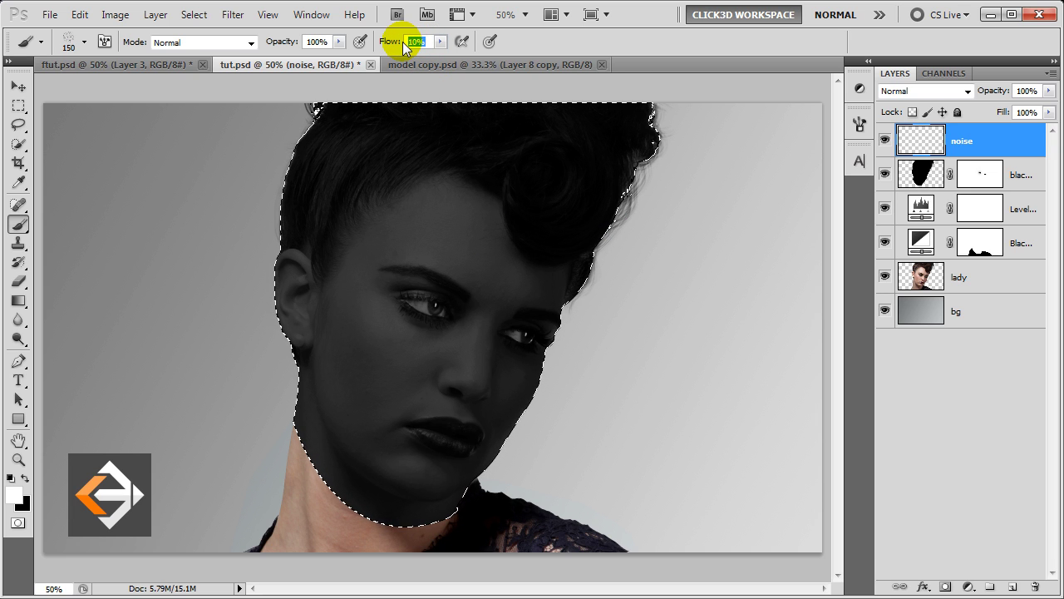
type("8")
key("Return")
mouse_move(384, 199)
left_mouse_down()
mouse_move(368, 238)
mouse_move(458, 185)
mouse_move(492, 238)
mouse_move(474, 308)
mouse_move(524, 406)
mouse_move(569, 291)
left_mouse_up()
mouse_move(511, 335)
left_mouse_down()
mouse_move(471, 328)
mouse_move(451, 340)
mouse_move(423, 408)
mouse_move(321, 487)
mouse_move(297, 471)
mouse_move(325, 375)
mouse_move(305, 360)
mouse_move(297, 249)
mouse_move(286, 274)
mouse_move(316, 286)
mouse_move(289, 459)
mouse_move(391, 219)
mouse_move(380, 244)
mouse_move(416, 214)
mouse_move(420, 404)
mouse_move(385, 499)
mouse_move(446, 491)
mouse_move(541, 320)
mouse_move(416, 535)
mouse_move(516, 178)
mouse_move(451, 178)
mouse_move(392, 231)
mouse_move(328, 324)
mouse_move(290, 357)
mouse_move(302, 278)
mouse_move(266, 458)
mouse_move(400, 378)
mouse_move(414, 475)
mouse_move(471, 361)
mouse_move(430, 499)
left_mouse_up()
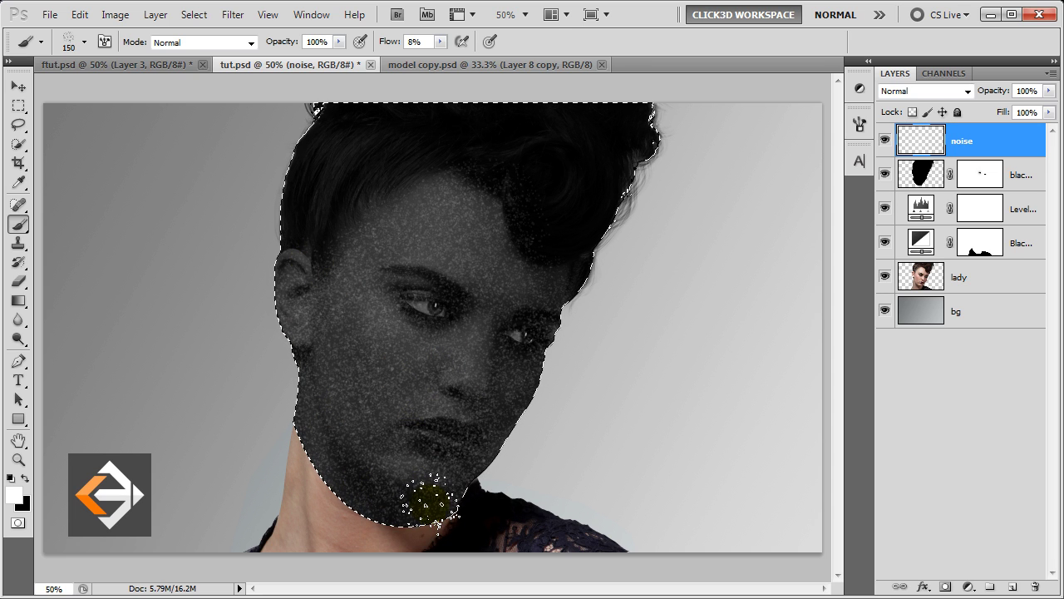
key("v")
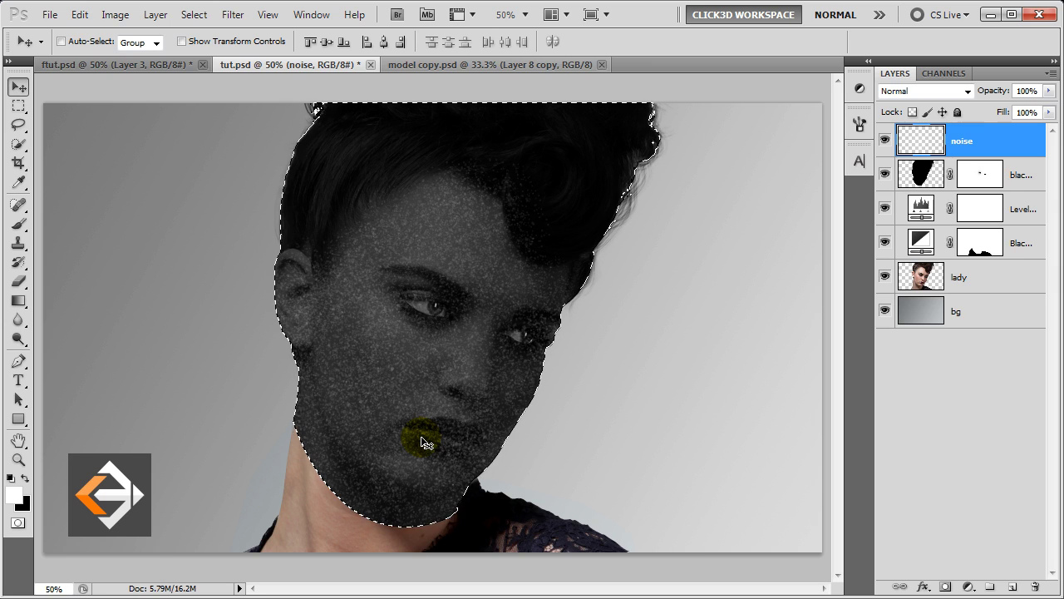
key("ctrl+d")
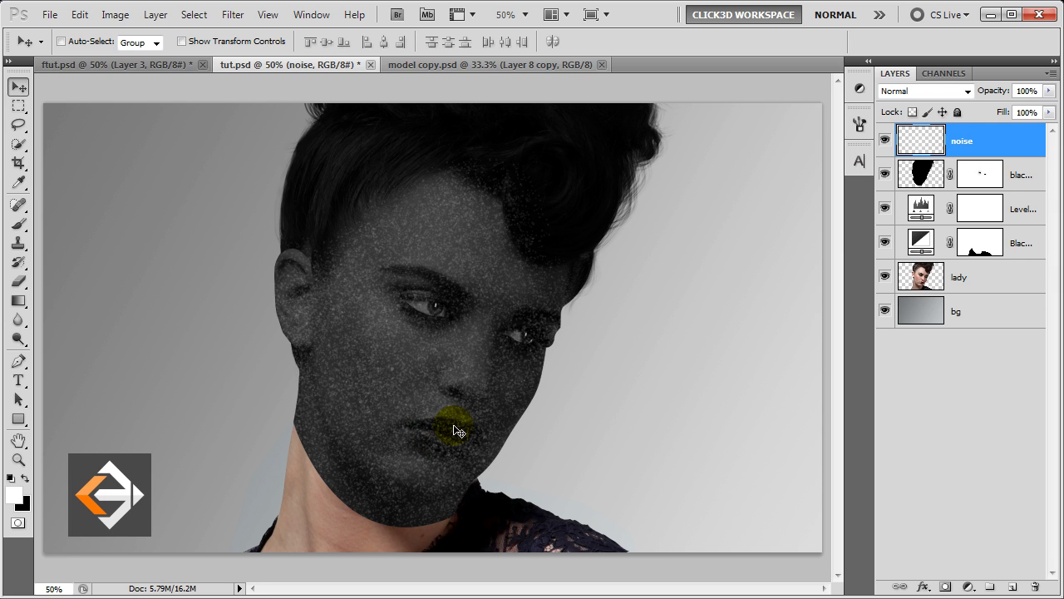
left_click(928, 92)
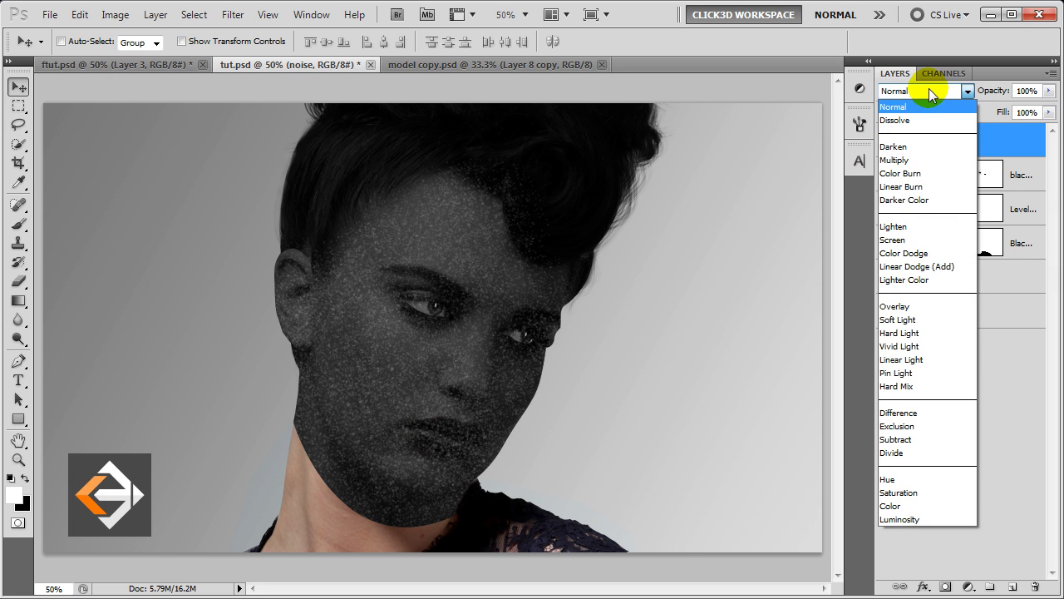
Set the noise layer to Soft Light blend mode at 80% opacity
left_click(921, 321)
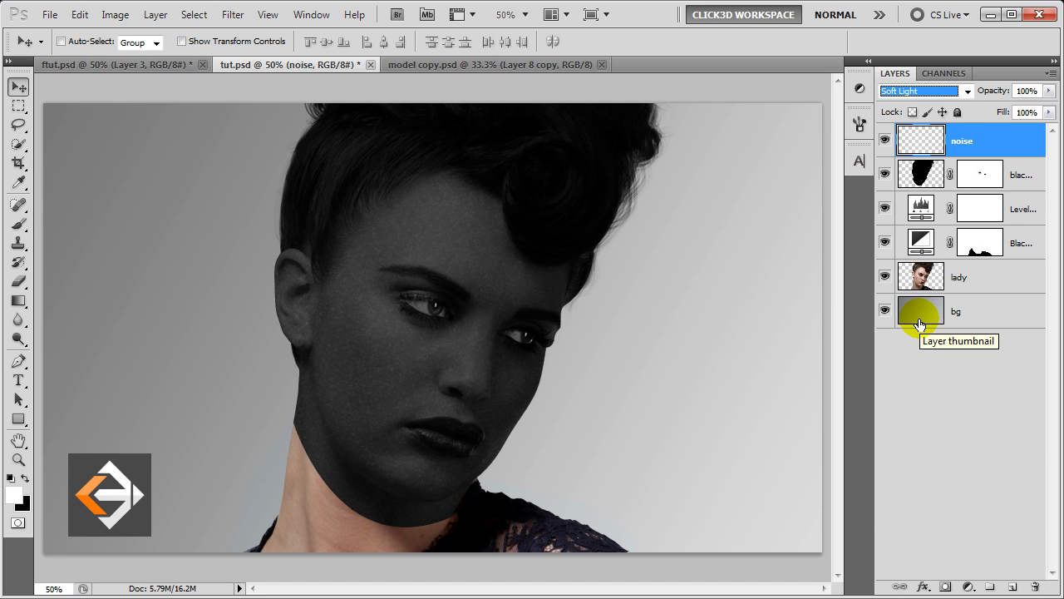
left_click(1049, 91)
left_click_drag(1050, 110, 1036, 114)
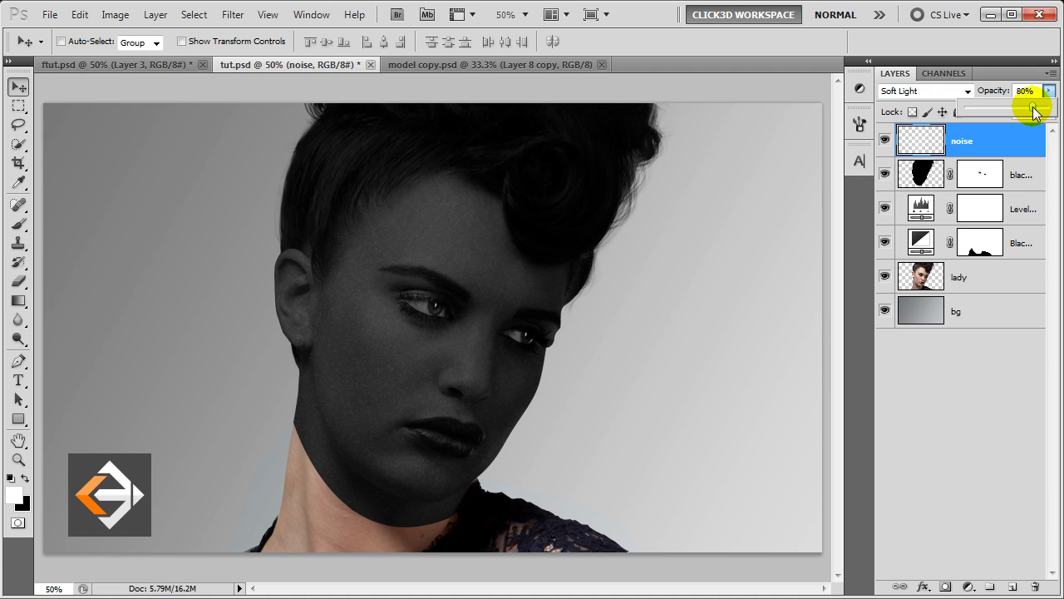
left_click(1004, 143)
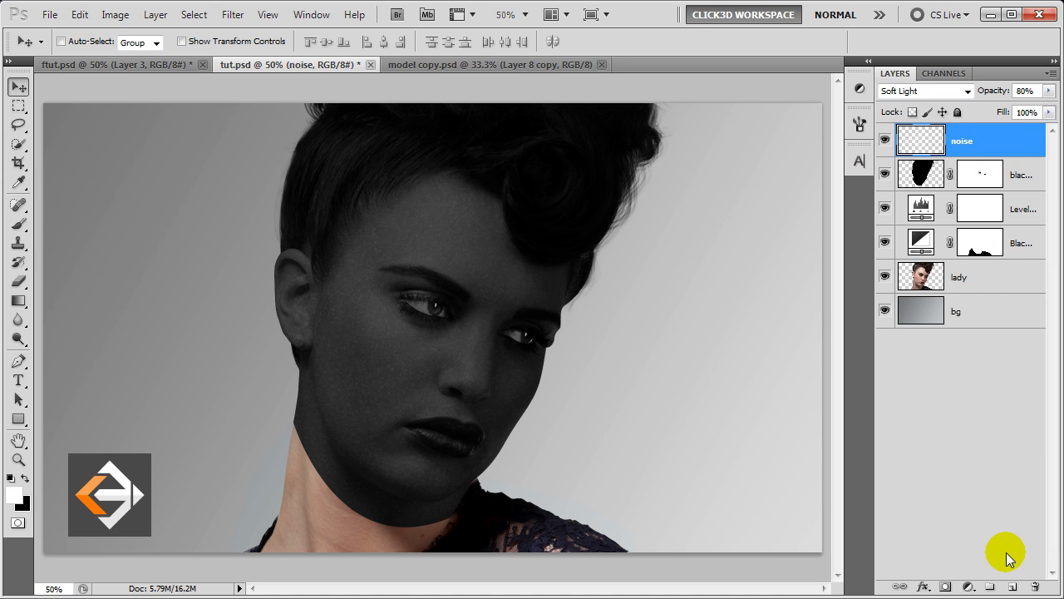
left_click(1013, 588)
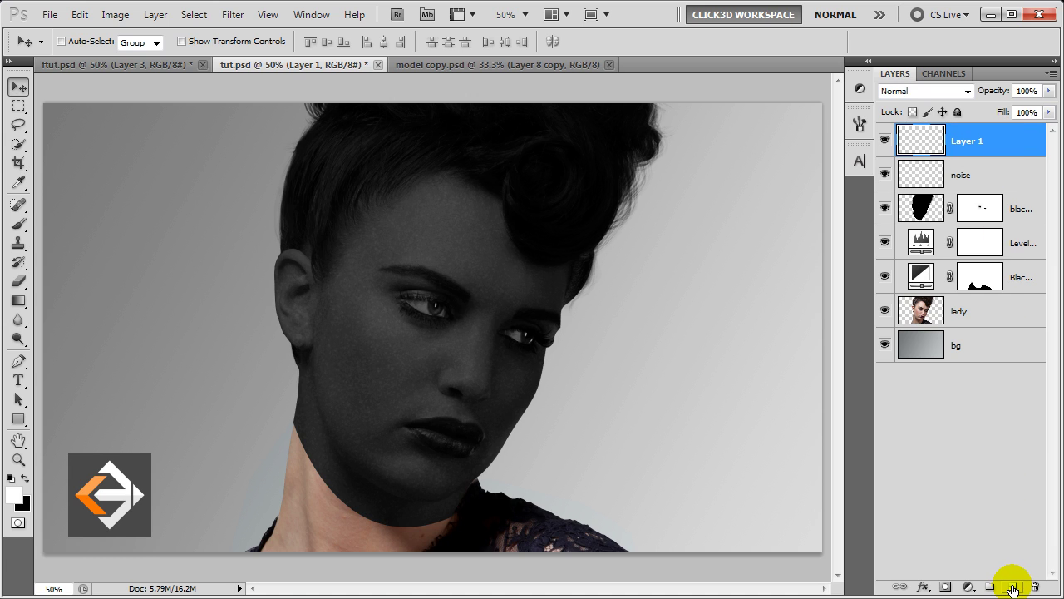
Rename the new top layer to 'mask 1'
double_click(971, 140)
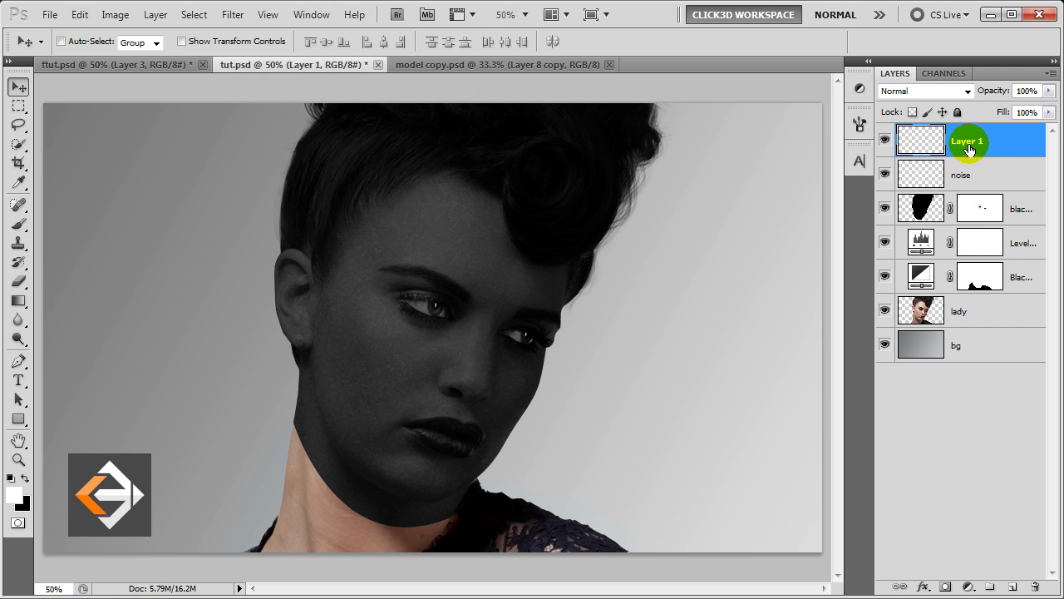
type("mask 1")
key("Return")
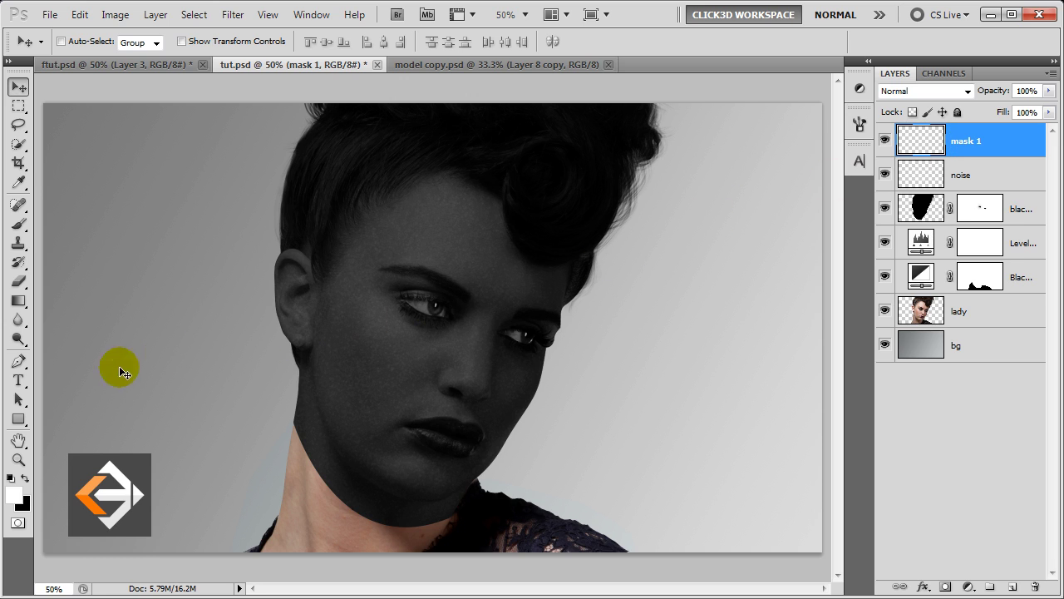
With the Pen tool, trace a path from the right cheek under the chin, along the jaw and around the ear
left_click(19, 363)
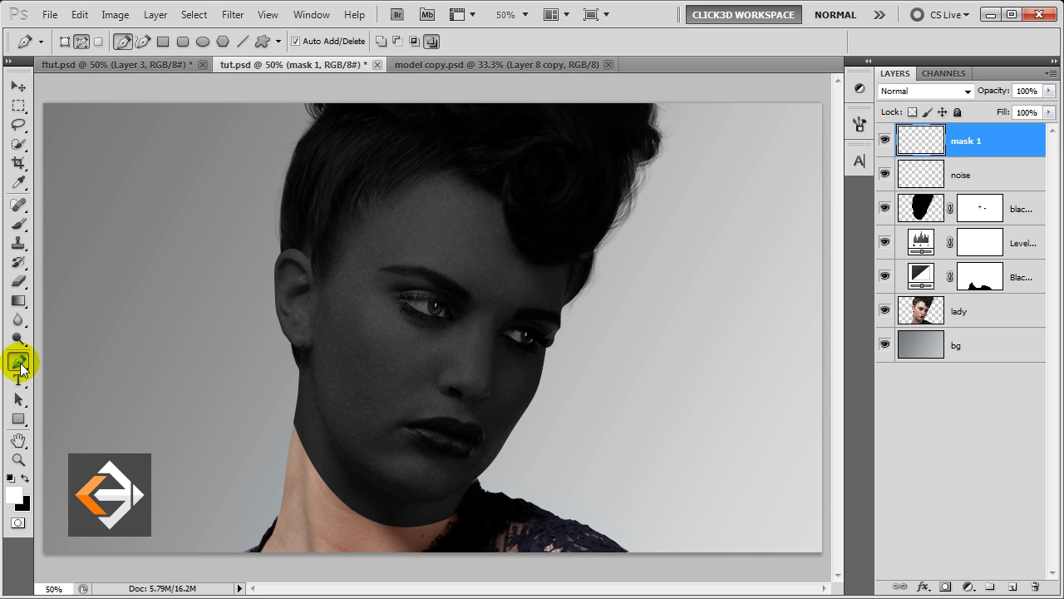
left_click(559, 355)
left_click(514, 521)
left_click(388, 541)
left_click(251, 486)
left_click(247, 337)
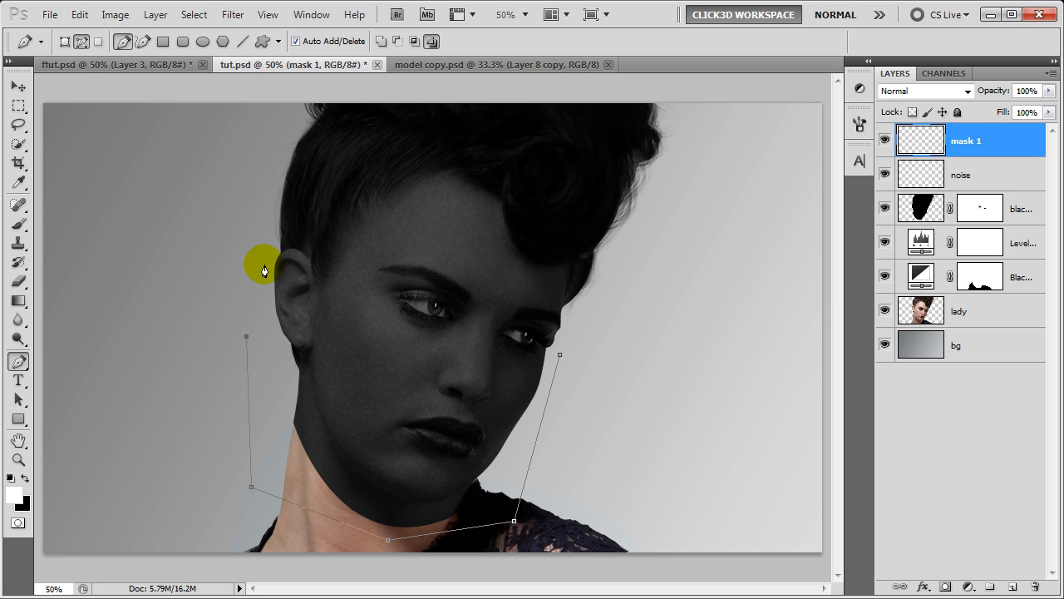
left_click(261, 252)
scroll(276, 256, "up", 4)
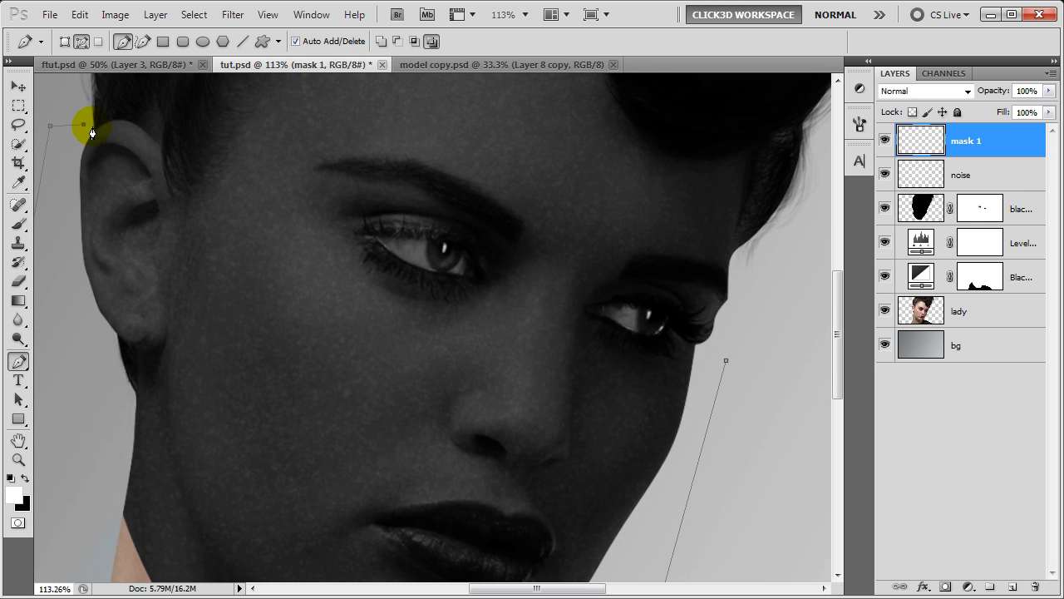
left_click_drag(163, 148, 202, 202)
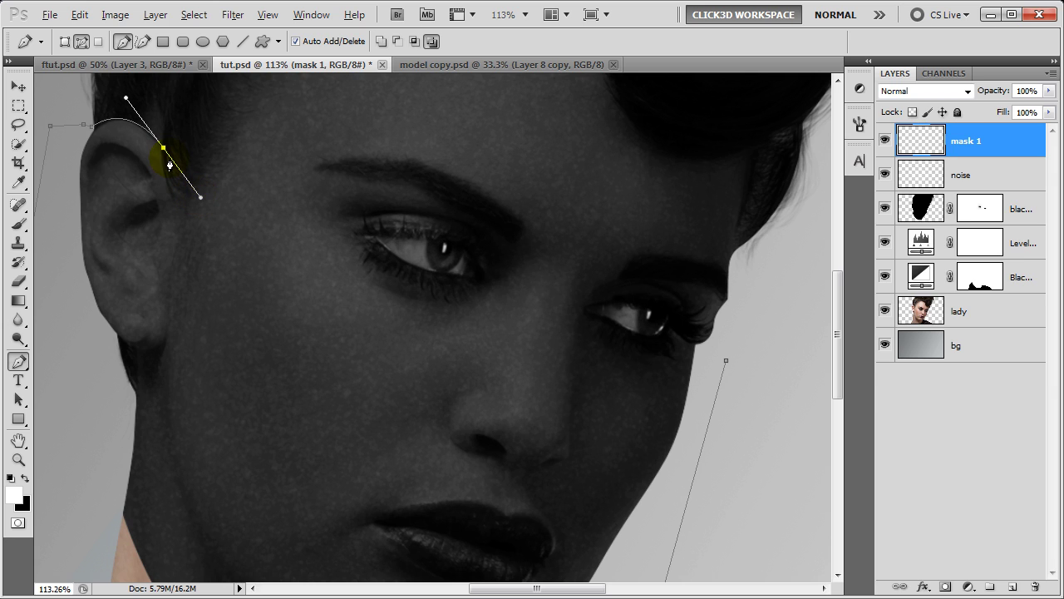
left_click_drag(184, 226, 200, 248)
Curve the path under the eye and around the nose to the right cheek, then load it as a selection
left_click_drag(460, 397, 578, 393)
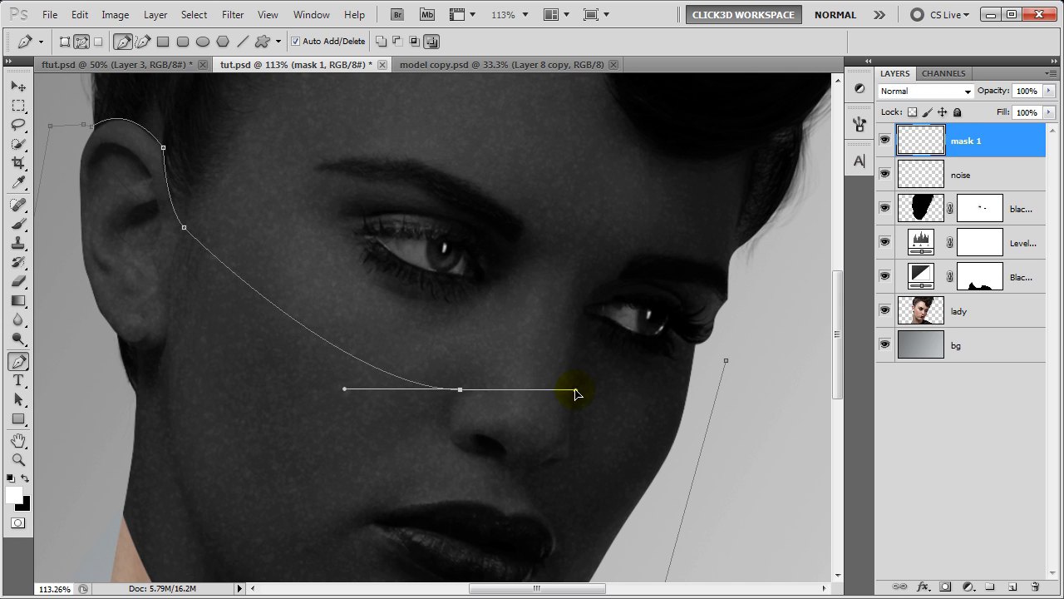
left_click(461, 391, "alt")
left_click_drag(521, 402, 536, 415)
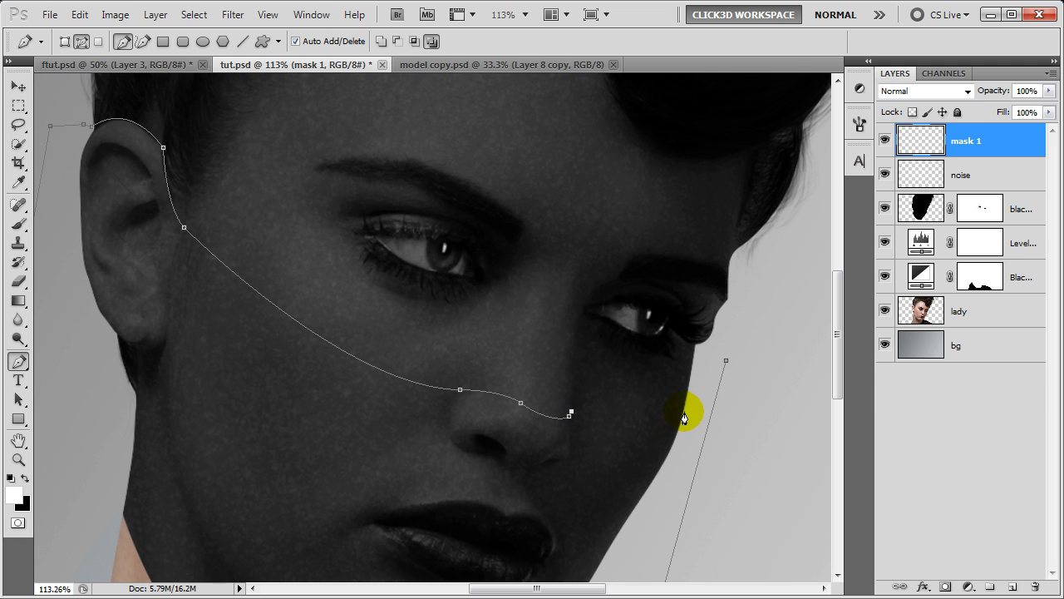
mouse_move(683, 414)
left_mouse_down()
mouse_move(738, 396)
mouse_move(730, 388)
left_mouse_up()
left_click_drag(682, 416, 687, 407)
left_click_drag(639, 435, 630, 444)
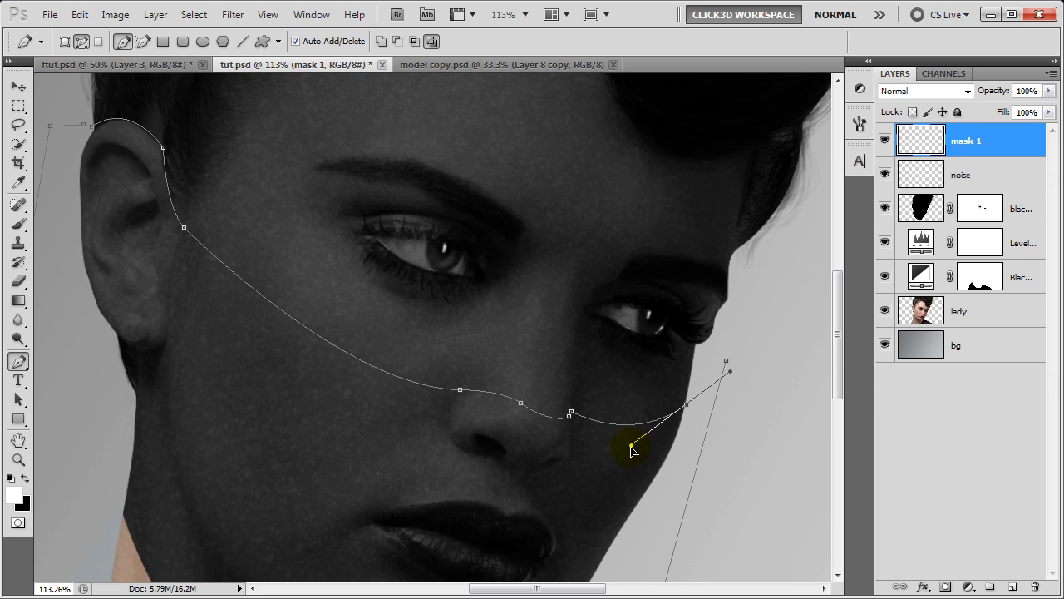
left_click_drag(687, 405, 685, 412)
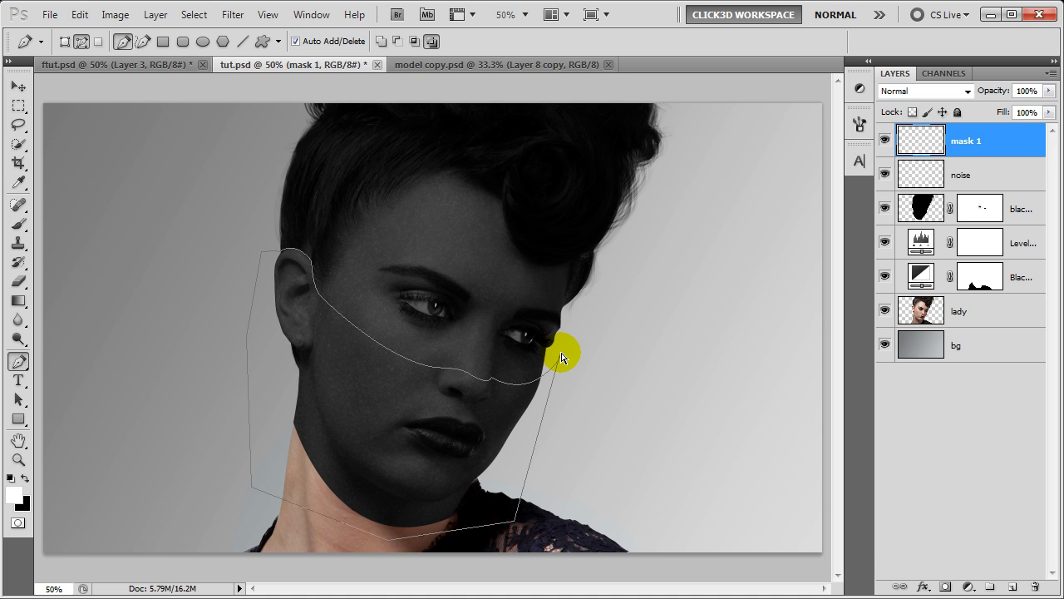
key("ctrl+Return")
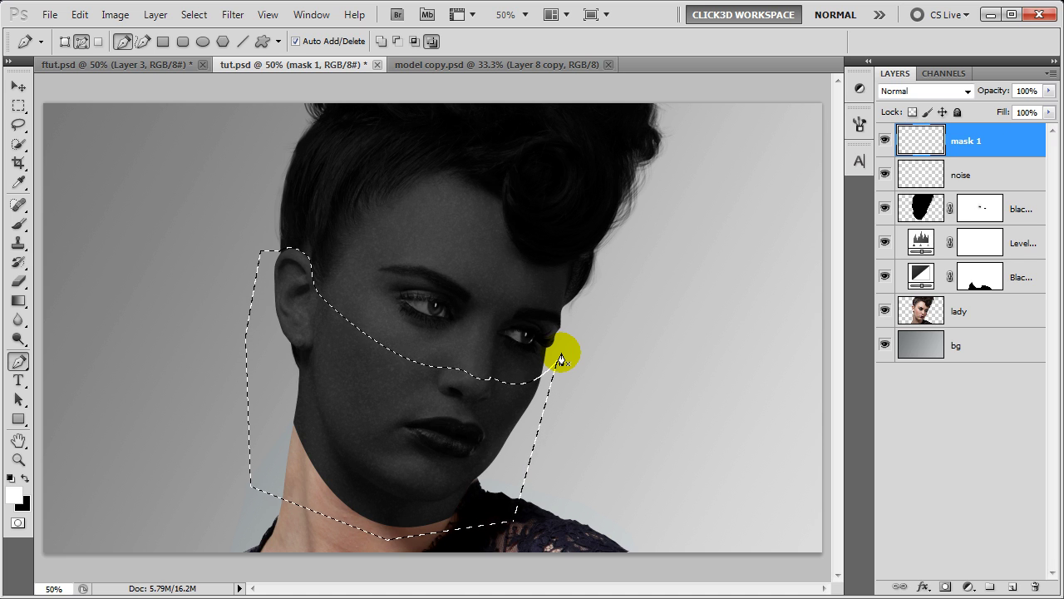
Fill the lower-face selection with black on mask 1, then delete the black outside the head outline
key("ctrl+BackSpace")
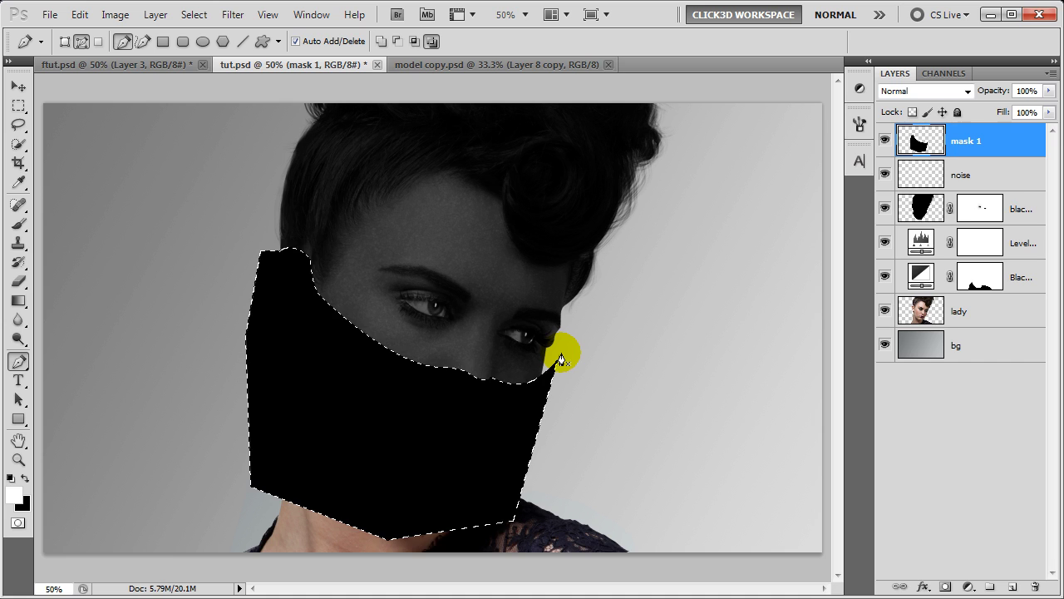
key("ctrl+d")
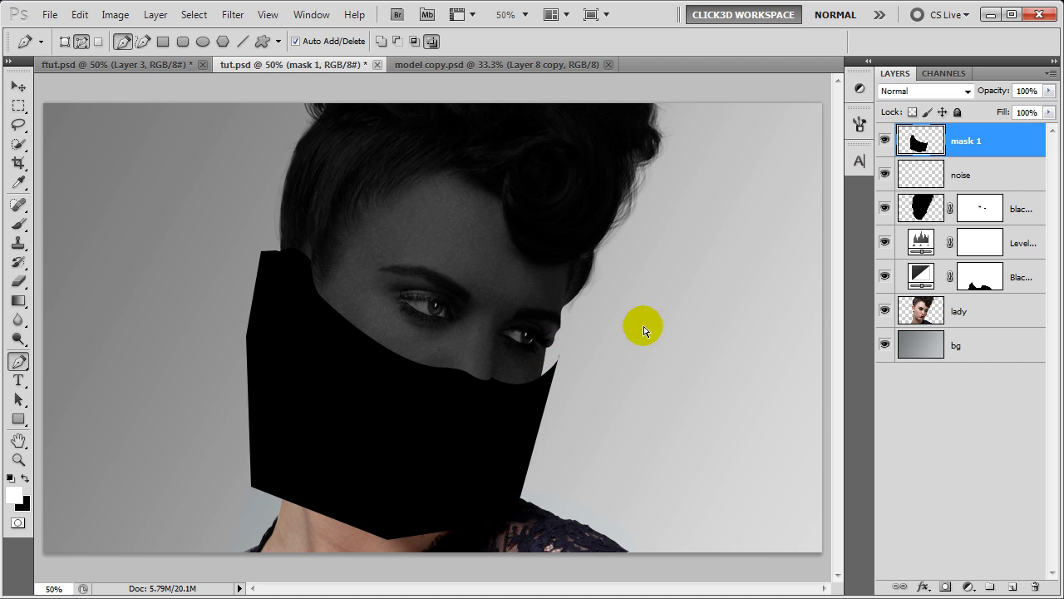
left_click(920, 211, "ctrl")
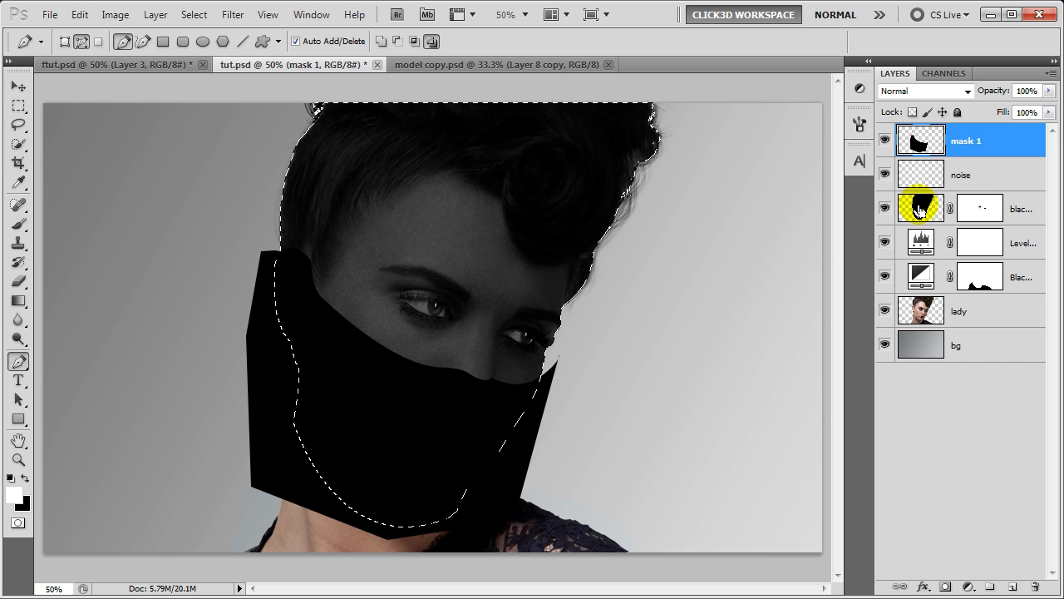
key("ctrl+shift+i")
key("v")
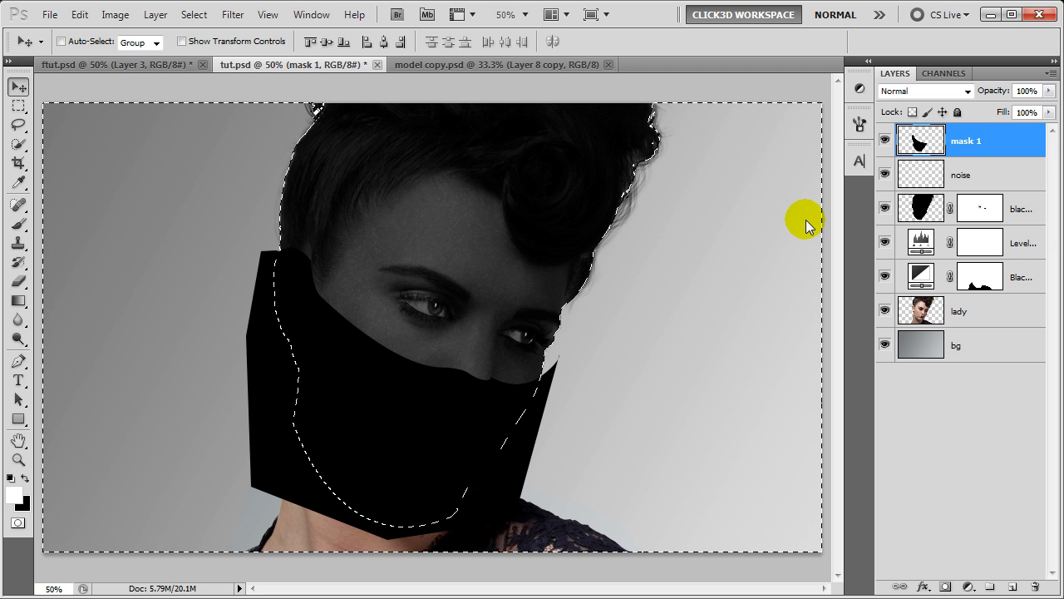
key("Delete")
key("ctrl+d")
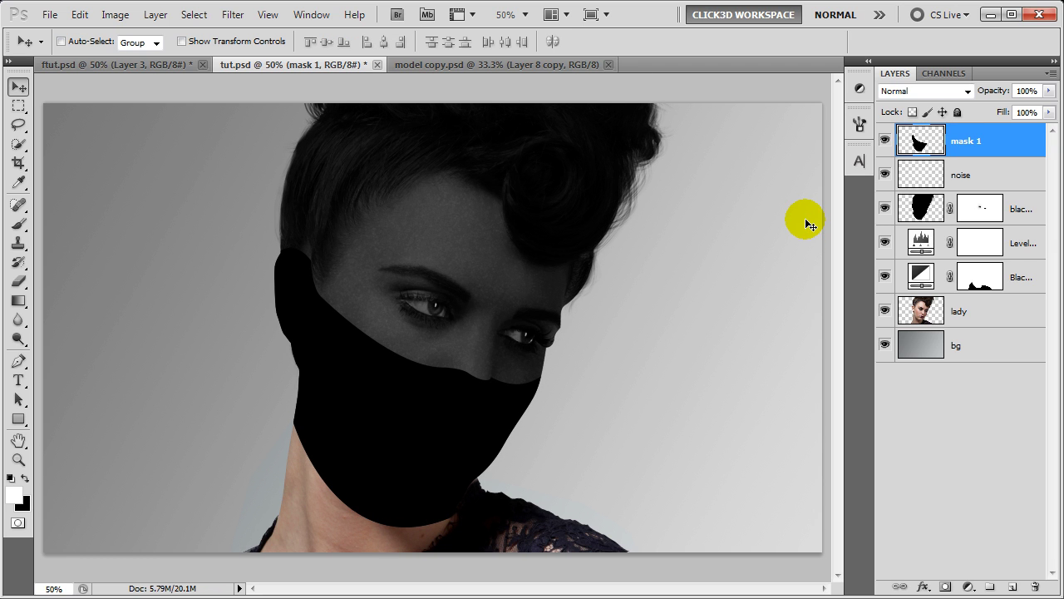
Hide mask 1 and use its shape to fill the lower face with black in the black skin layer mask
left_click(884, 140)
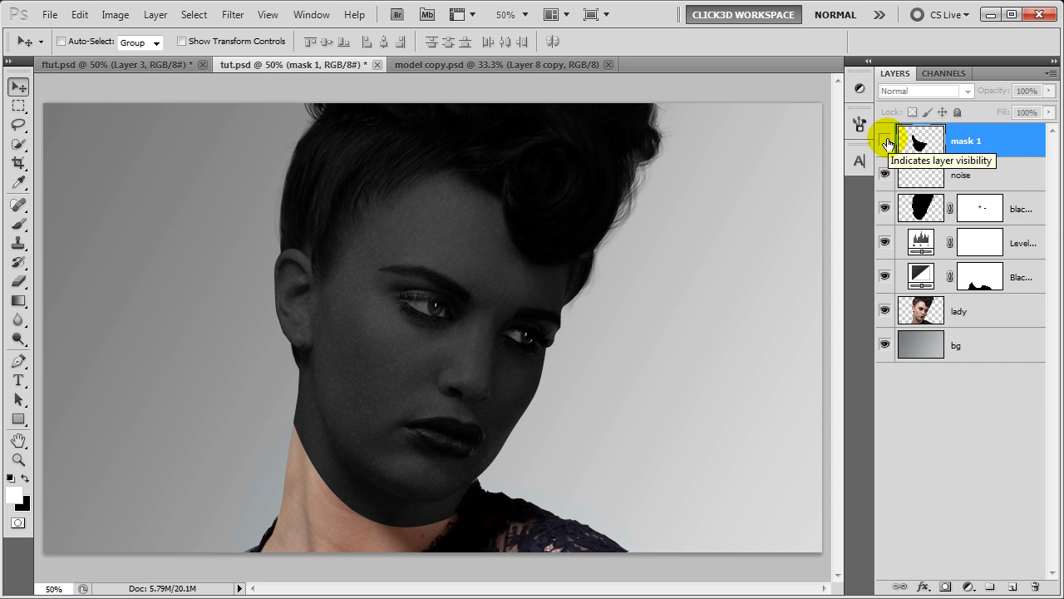
left_click(917, 143, "ctrl")
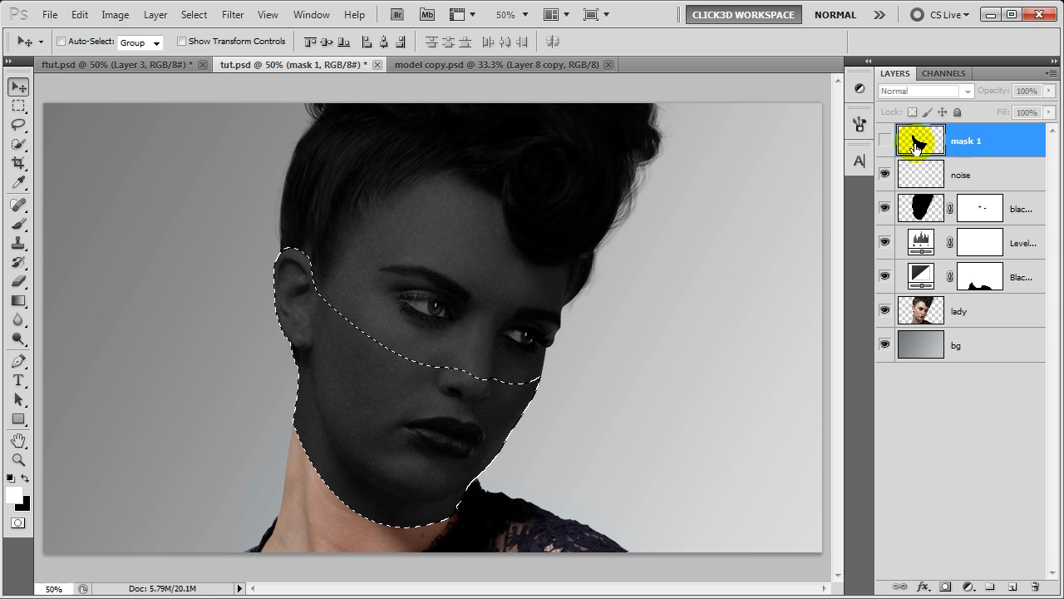
left_click(981, 214)
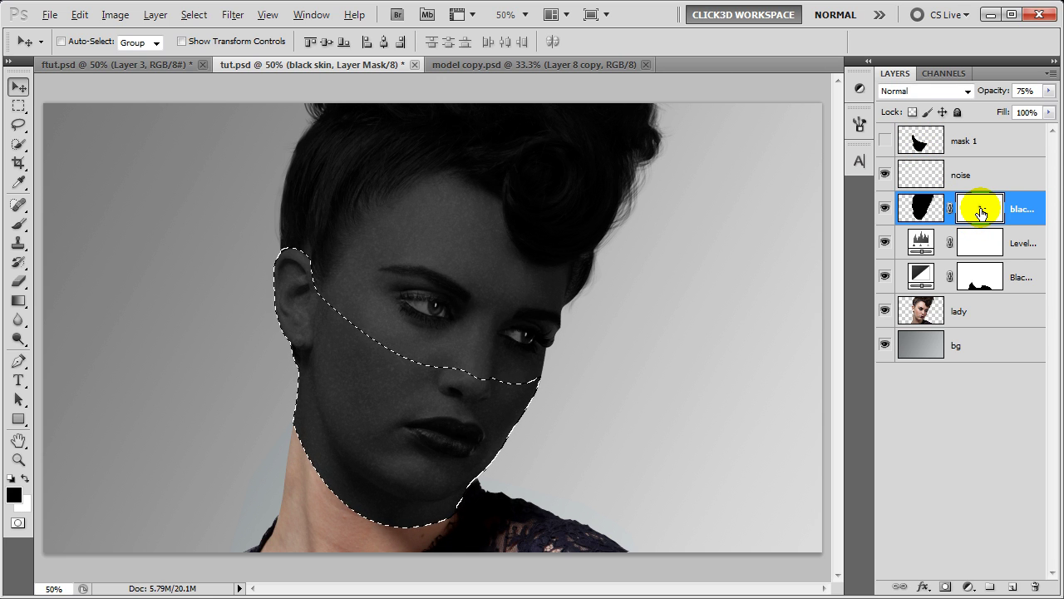
key("alt+BackSpace")
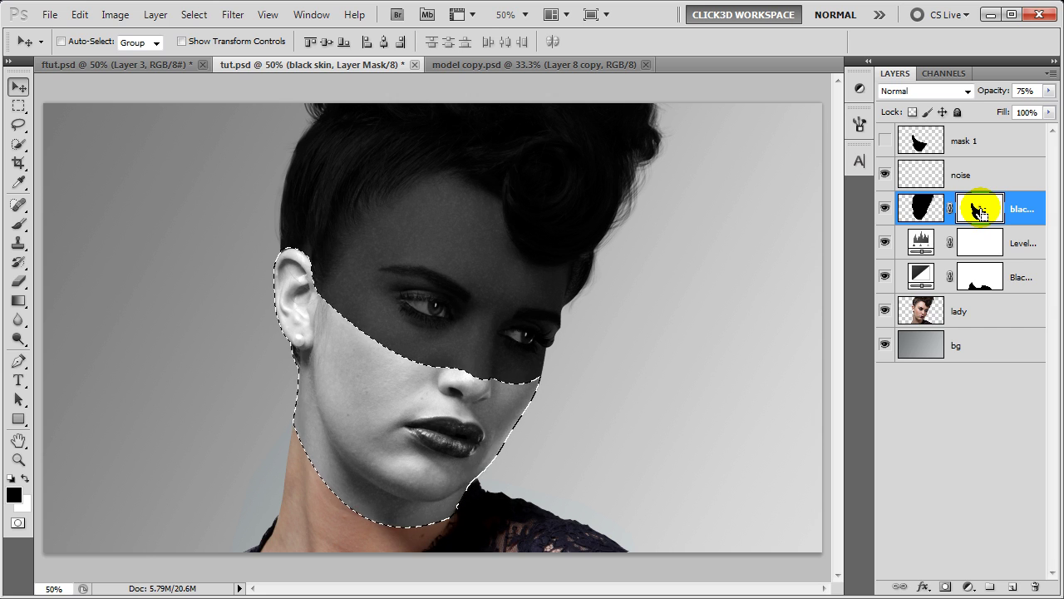
key("ctrl+d")
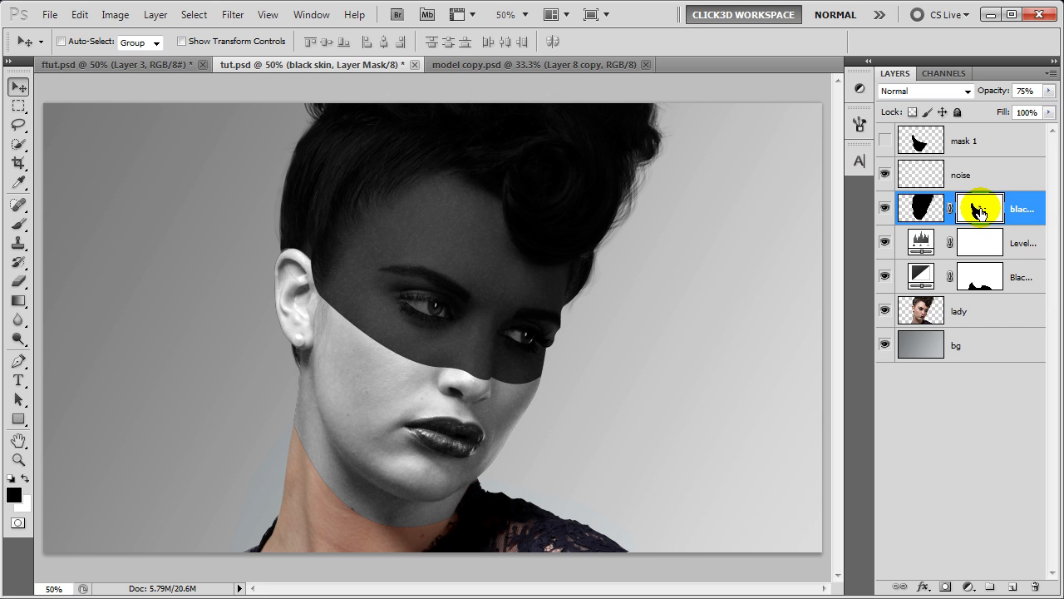
left_click(1002, 144)
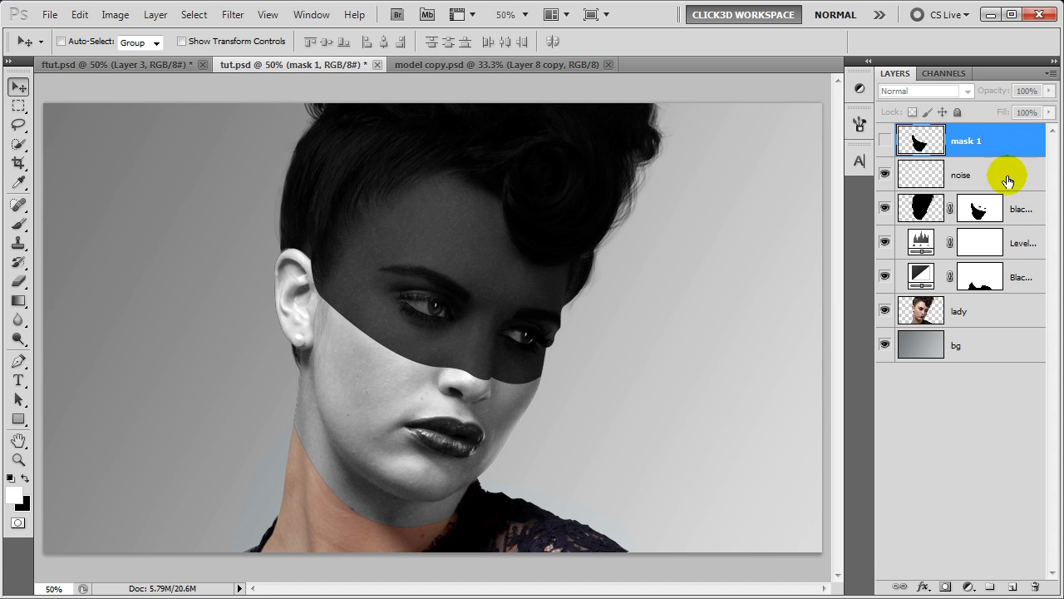
Add a new empty layer above mask 1 and name it 'mask 2'
left_click(1012, 587)
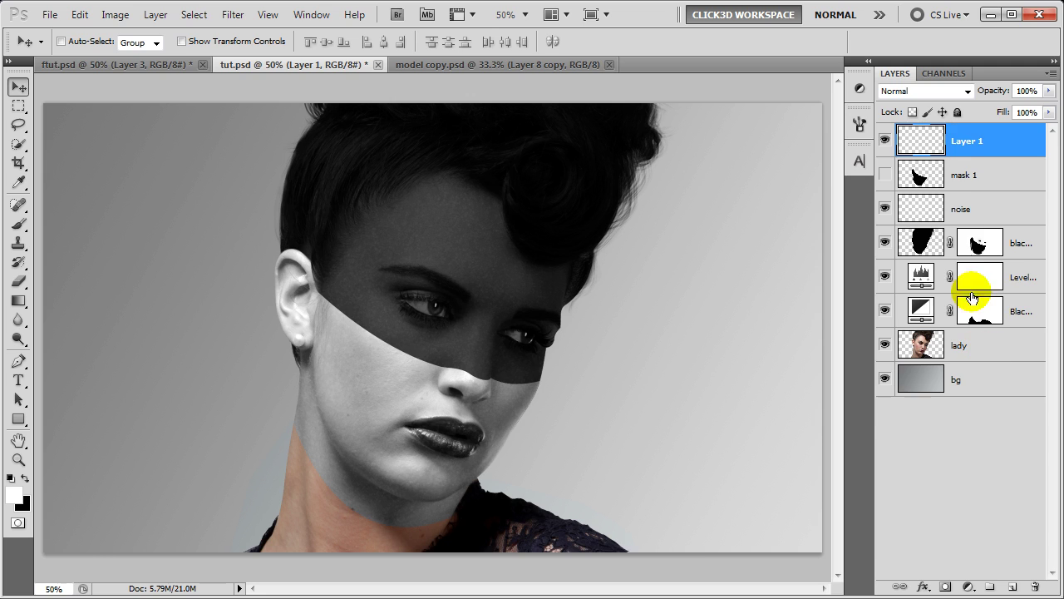
double_click(969, 141)
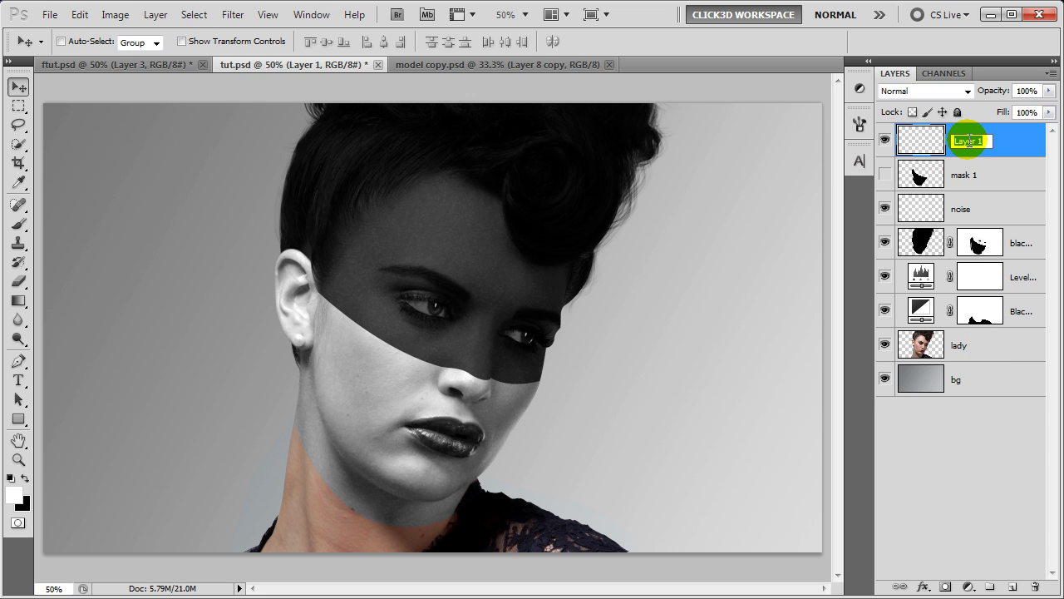
type("mask 2")
key("Return")
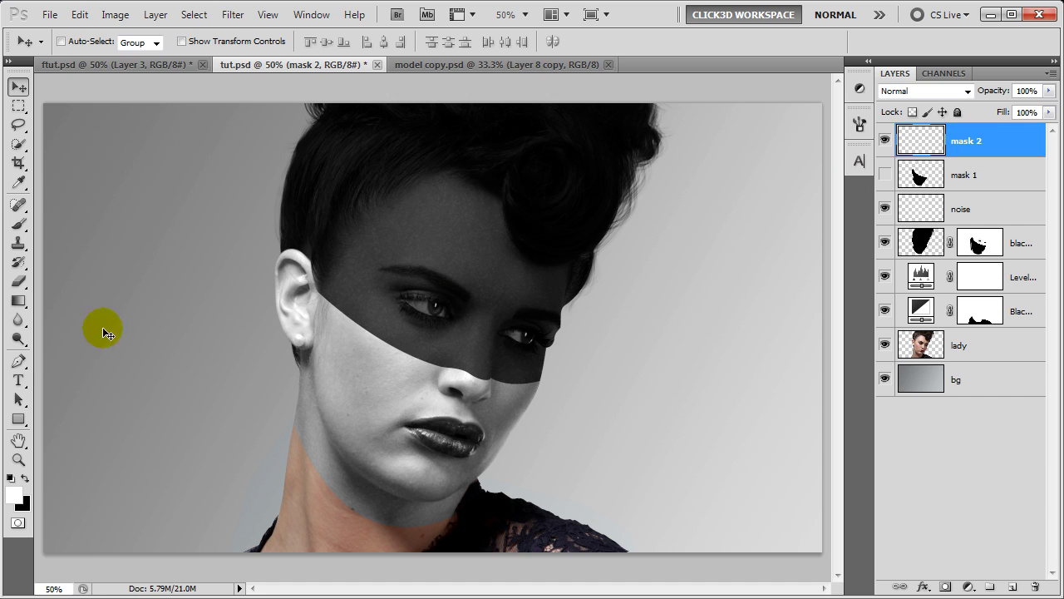
Start a Pen path right of the face, up over the hair and down between the eyes
left_click(23, 356)
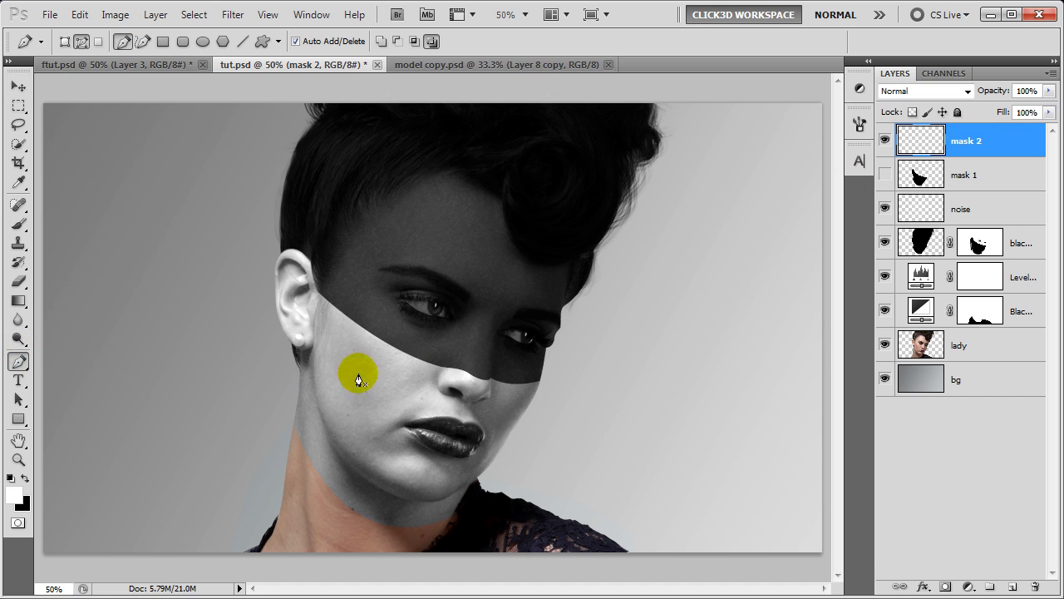
left_click(602, 367)
left_click(660, 197)
left_click(703, 108)
left_click(695, 90)
left_click(536, 88)
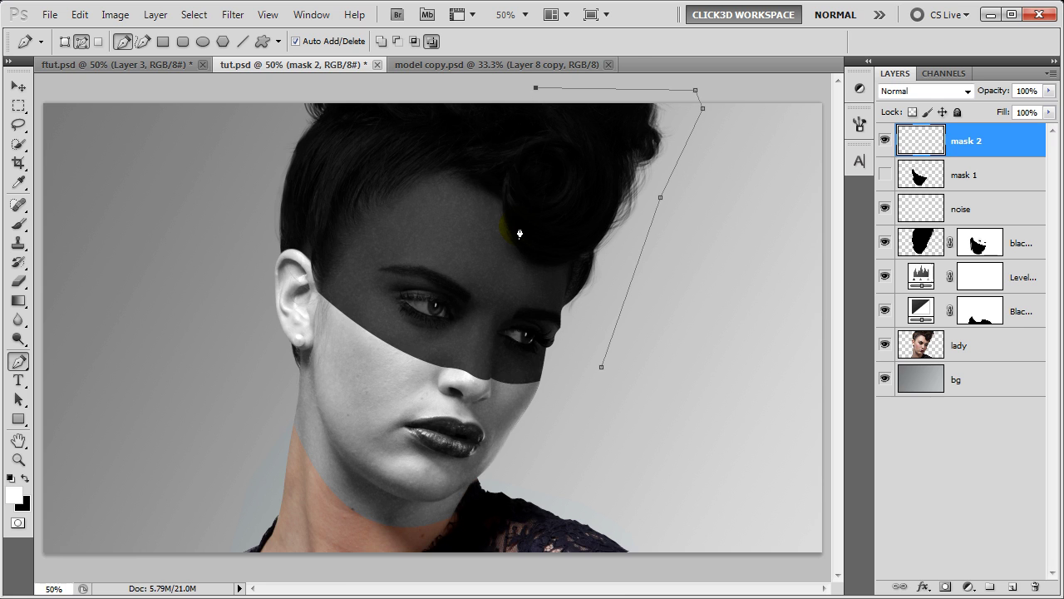
scroll(518, 230, "up", 5)
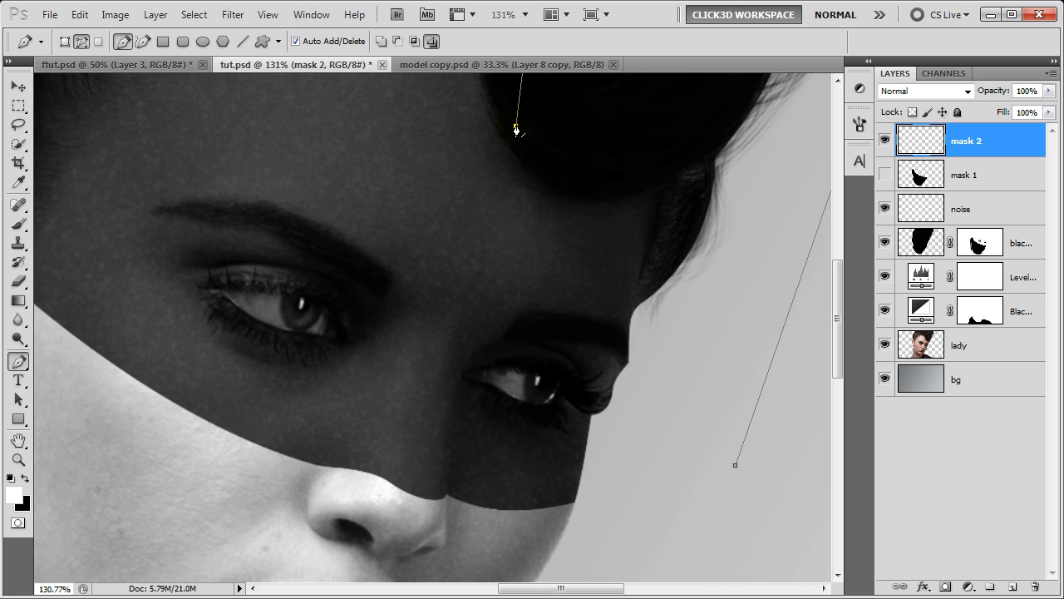
left_click(454, 315)
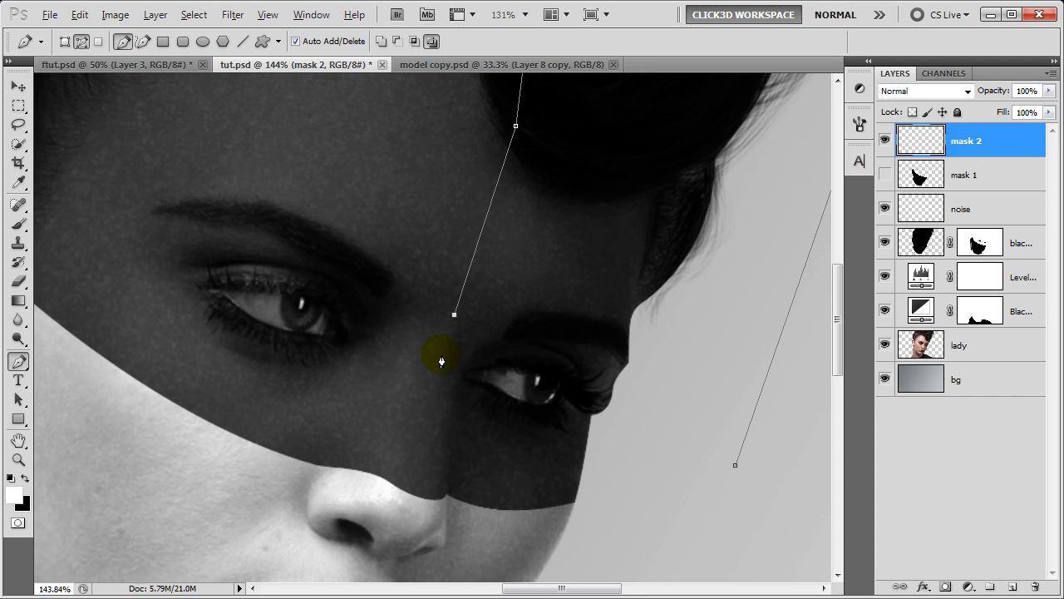
scroll(442, 358, "up", 1)
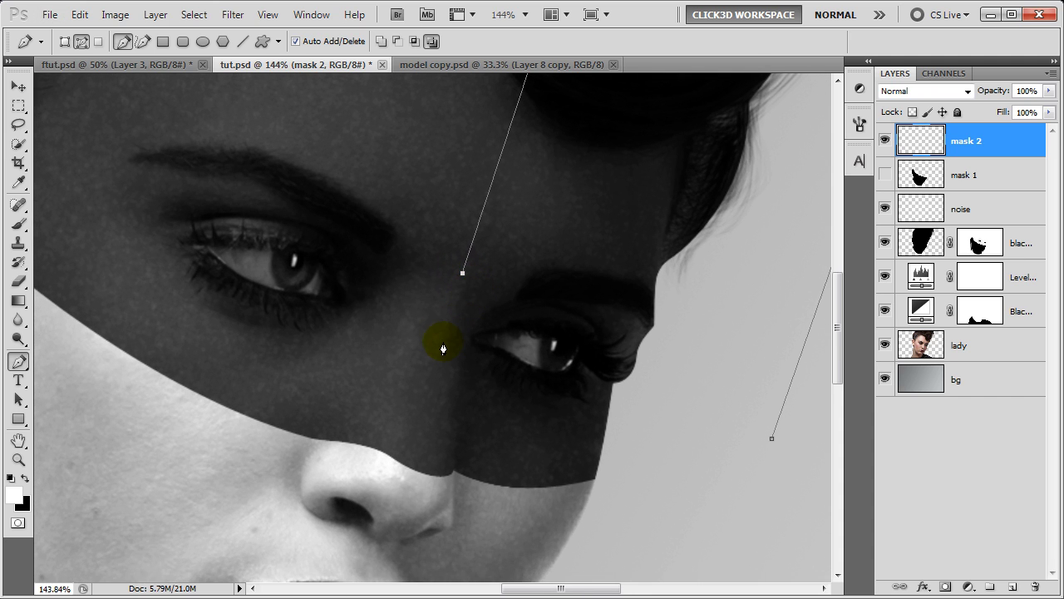
left_click_drag(435, 348, 435, 360)
left_click_drag(440, 339, 440, 346)
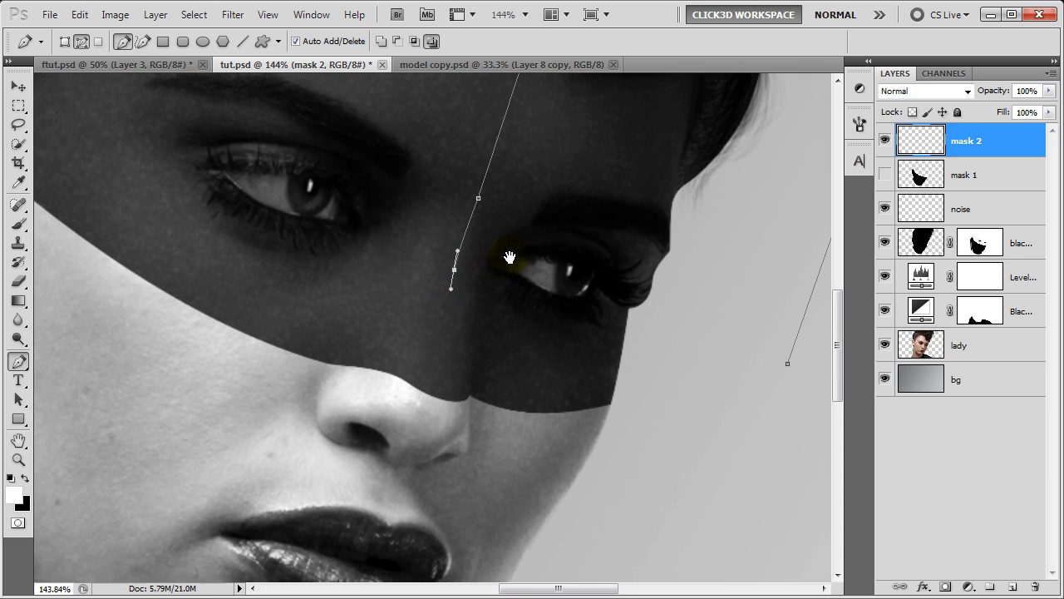
Continue the path down the nose bridge, beneath the nose and over the upper and lower lip
left_click_drag(493, 339, 508, 261)
left_click_drag(442, 388, 440, 399)
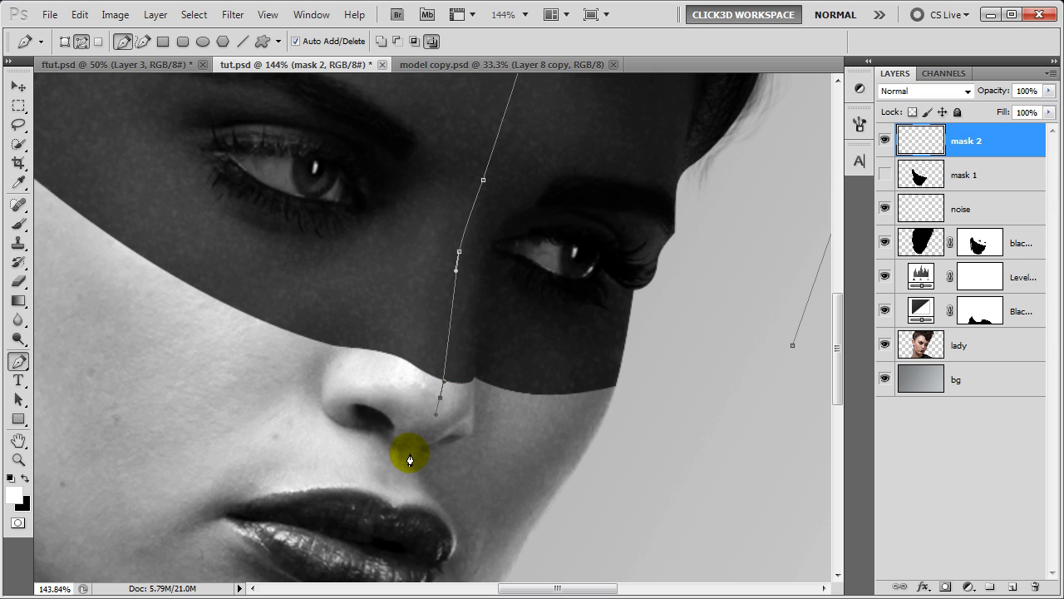
left_click_drag(400, 447, 375, 452)
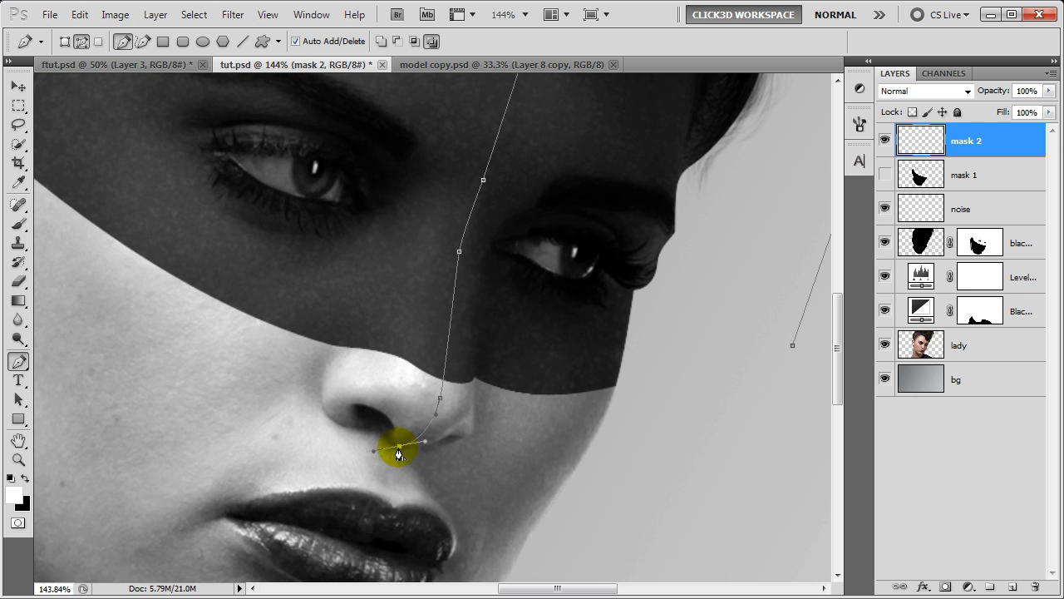
left_click_drag(475, 442, 505, 288)
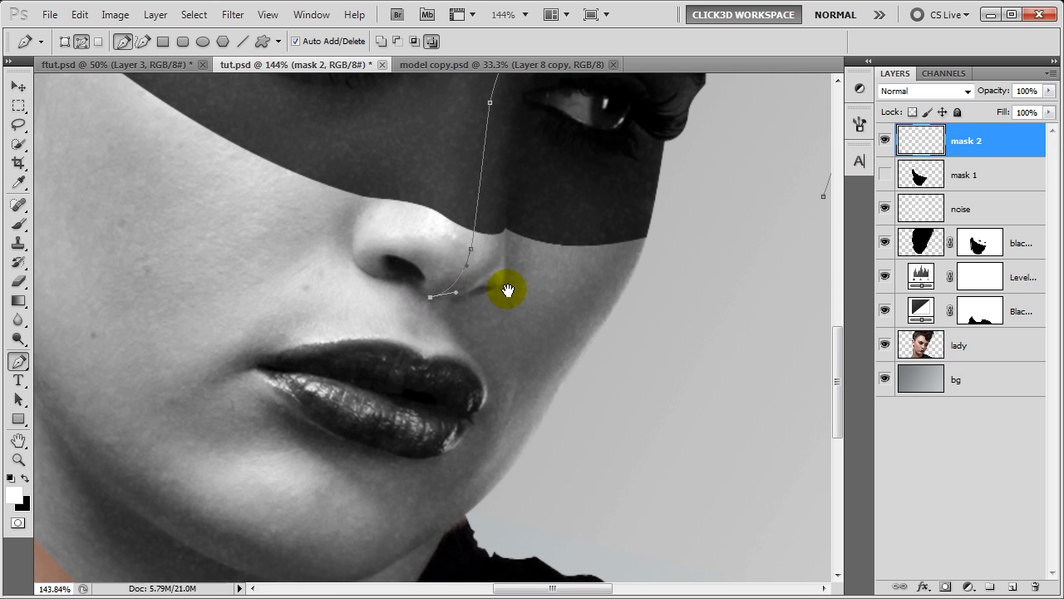
left_click_drag(428, 347, 435, 366)
left_click(429, 346, "alt")
left_click_drag(404, 388, 378, 399)
left_click(404, 388, "alt")
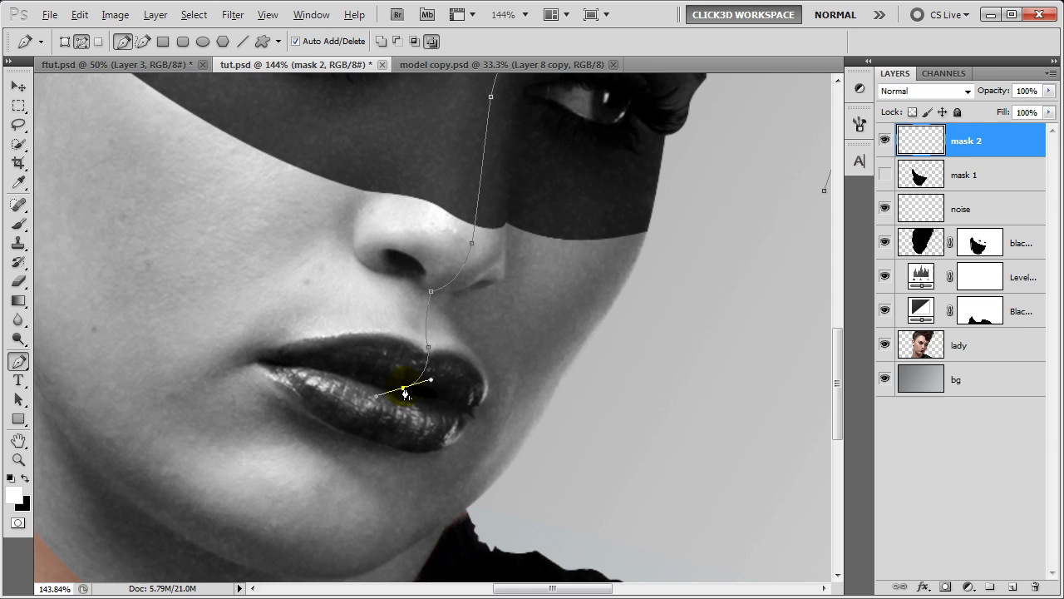
Extend the path past the lower lip down to the chin, refining the curves
left_click_drag(430, 399, 455, 326)
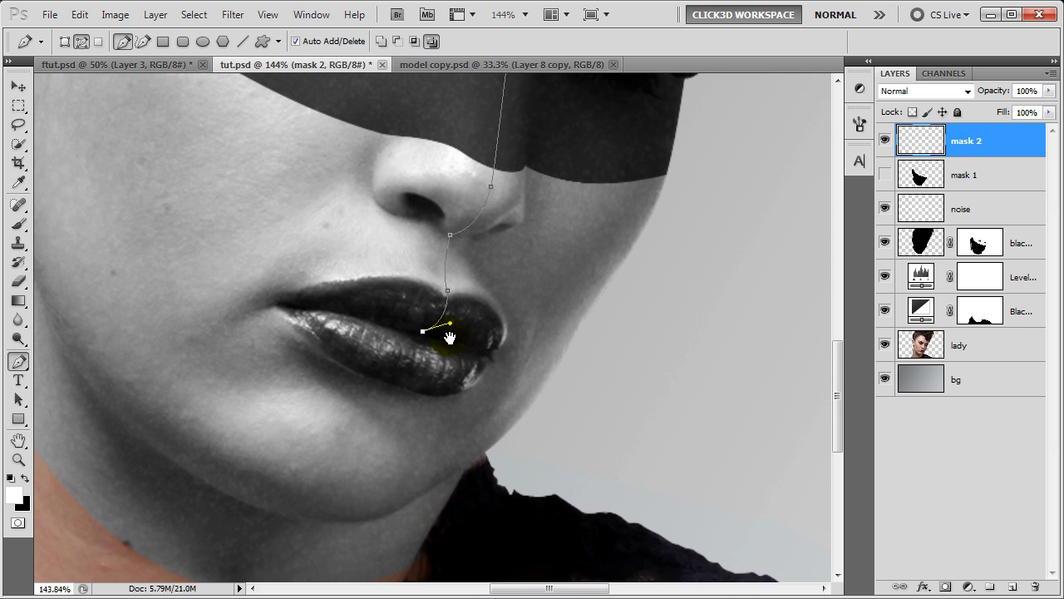
left_click_drag(393, 370, 351, 361)
left_click(394, 372)
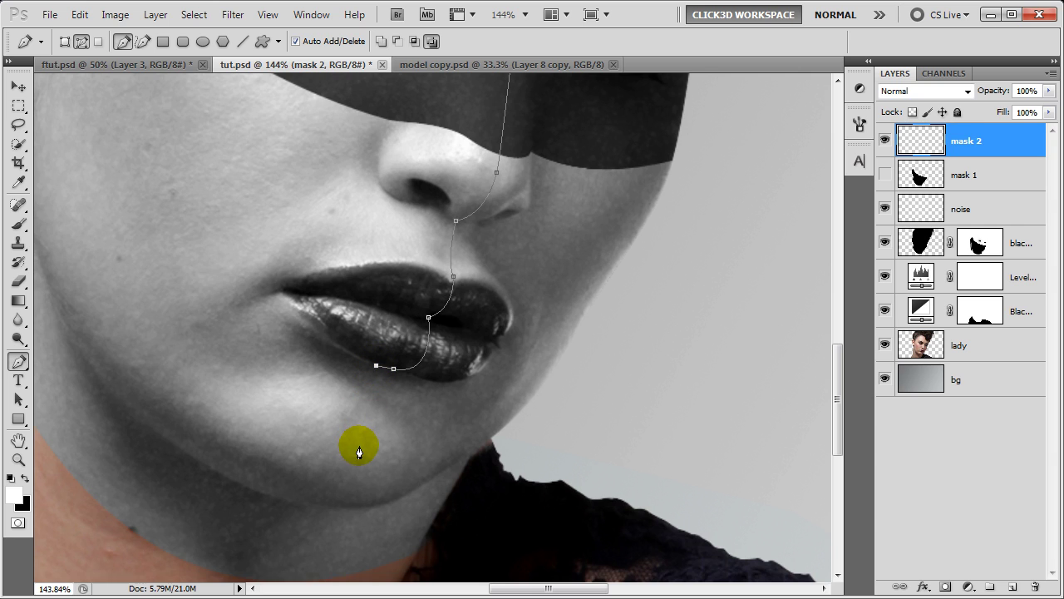
left_click_drag(357, 448, 360, 499)
left_click_drag(322, 508, 325, 510)
left_click_drag(360, 455, 362, 453)
scroll(416, 420, "down", 1)
Continue the mask 2 path along the jaw, down the neck, across the shoulder and up the right background
left_click_drag(415, 420, 488, 316)
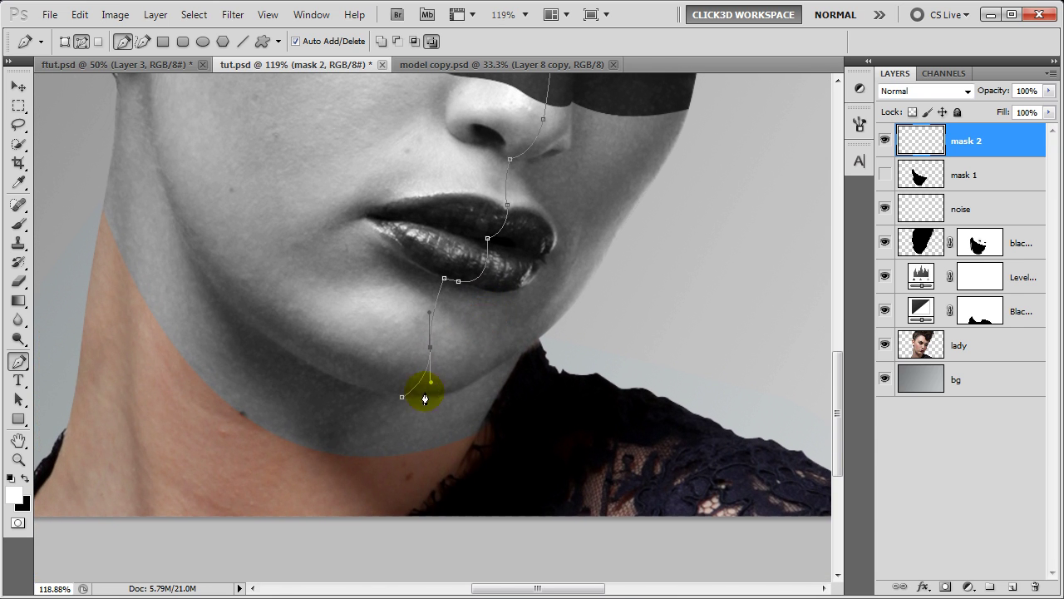
left_click_drag(331, 383, 306, 363)
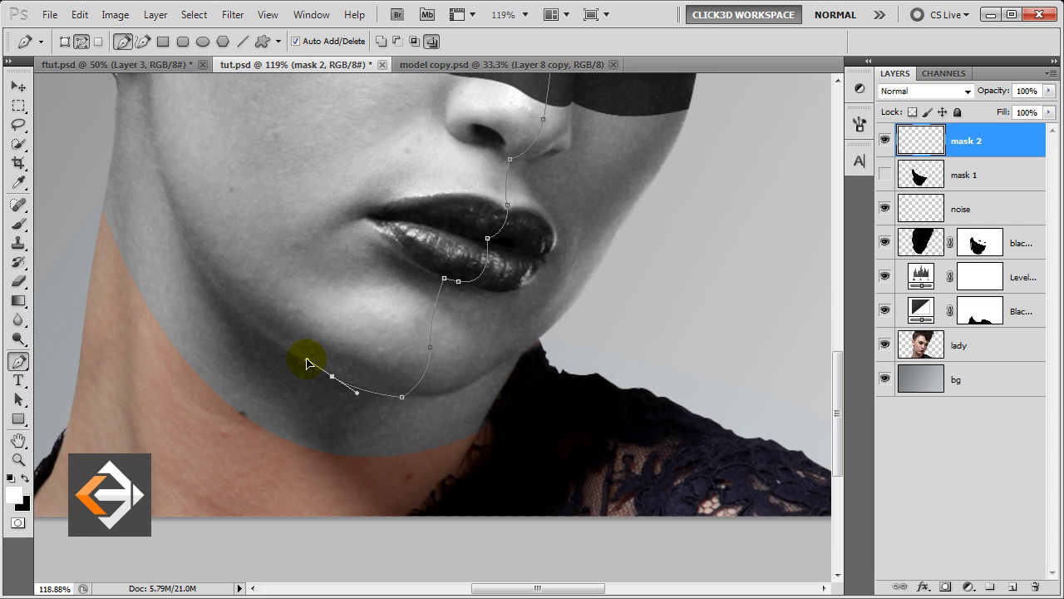
left_click(332, 380, "alt")
left_click_drag(308, 476, 309, 516)
left_click(639, 474)
left_click_drag(721, 349, 750, 224)
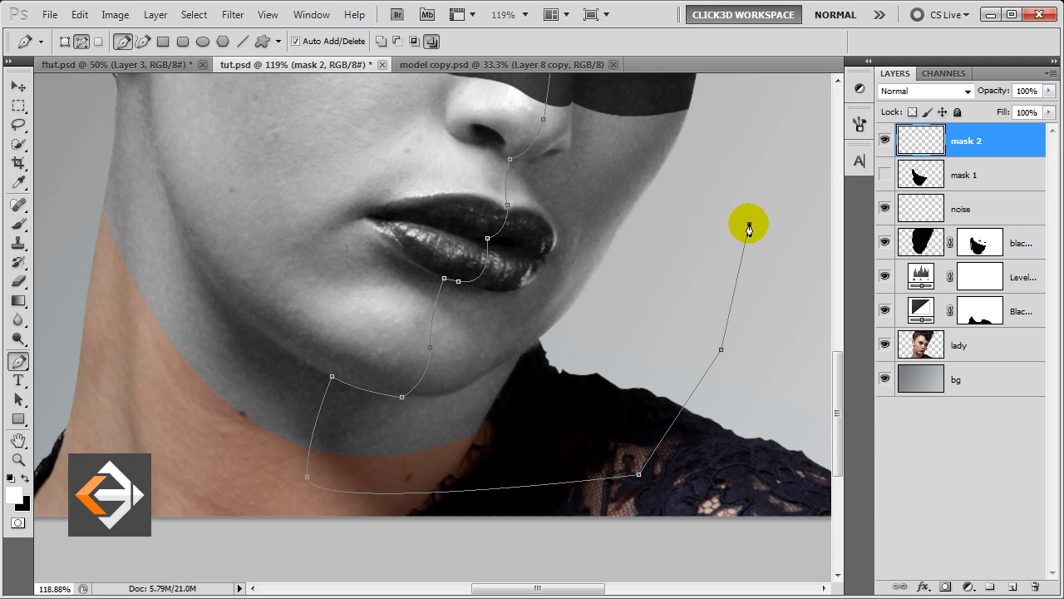
left_click(757, 156)
left_click_drag(751, 171, 726, 255)
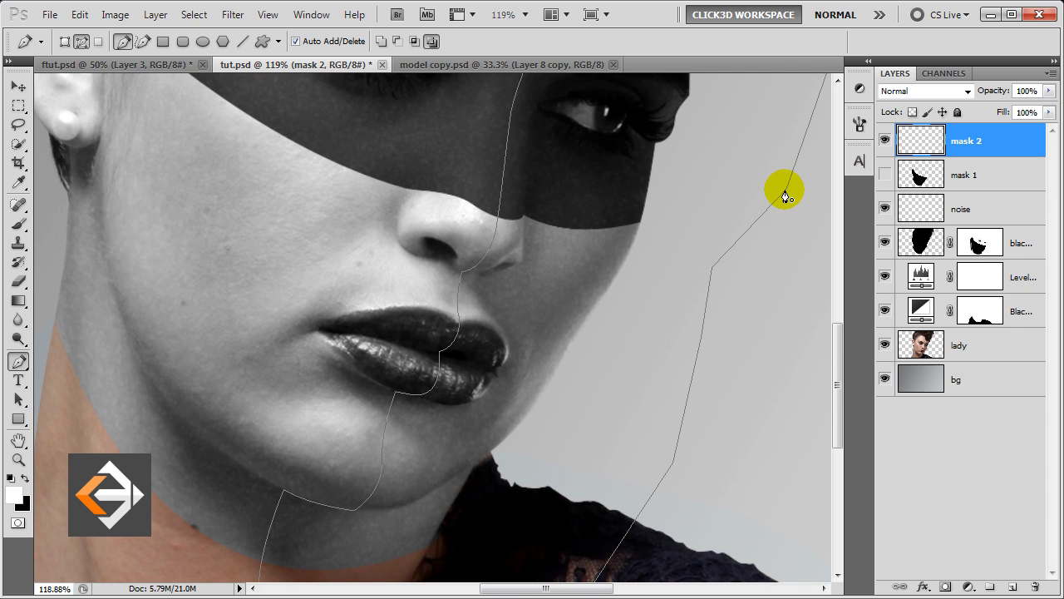
key("ctrl+minus")
key("ctrl+minus")
key("ctrl+minus")
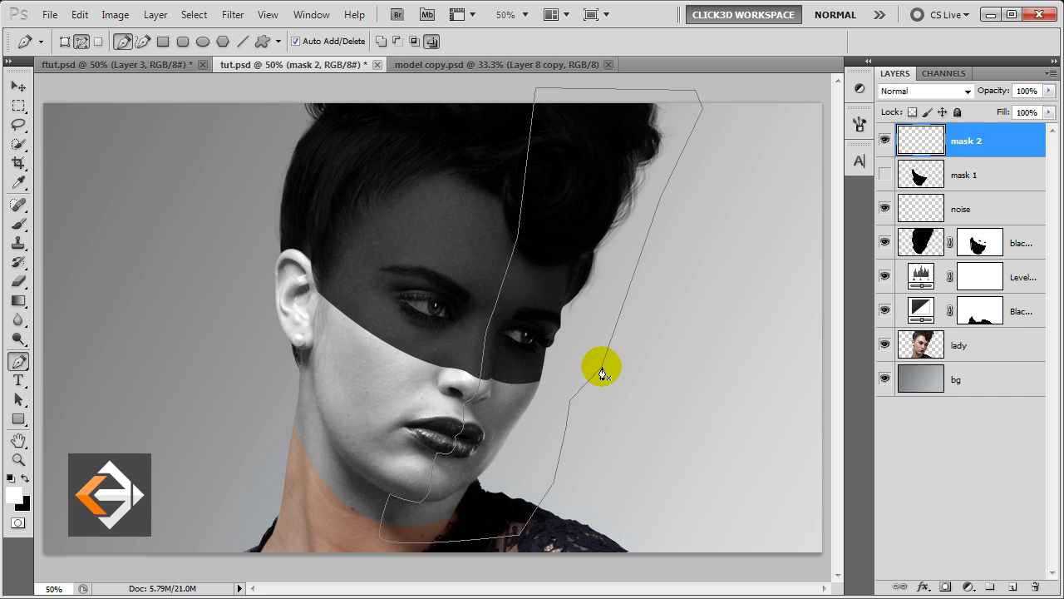
Fill the mask 2 path area with black, delete it outside the black skin silhouette, and hide mask 2
key("ctrl+Return")
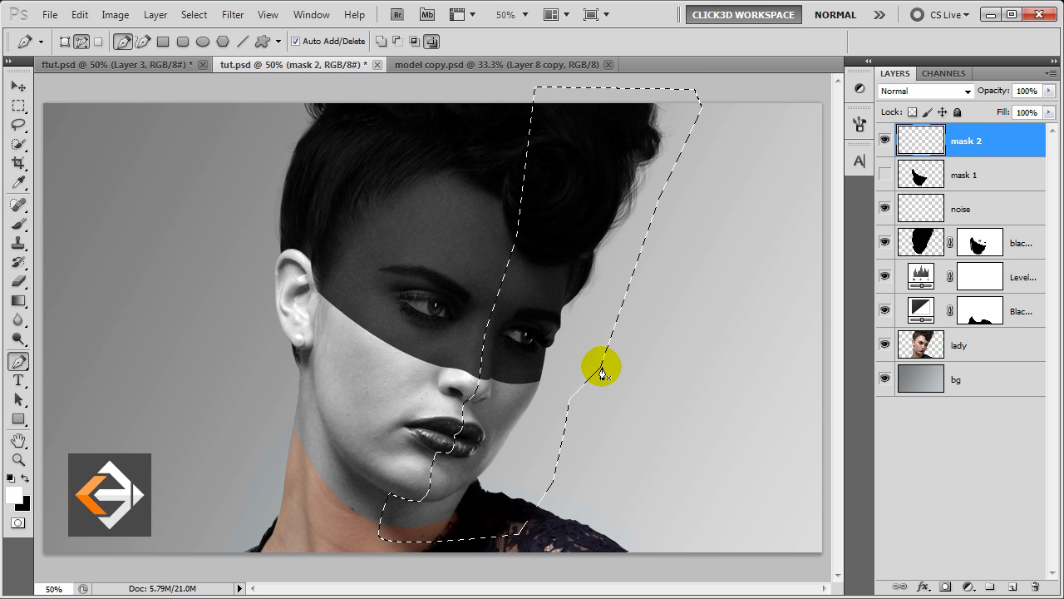
key("ctrl+BackSpace")
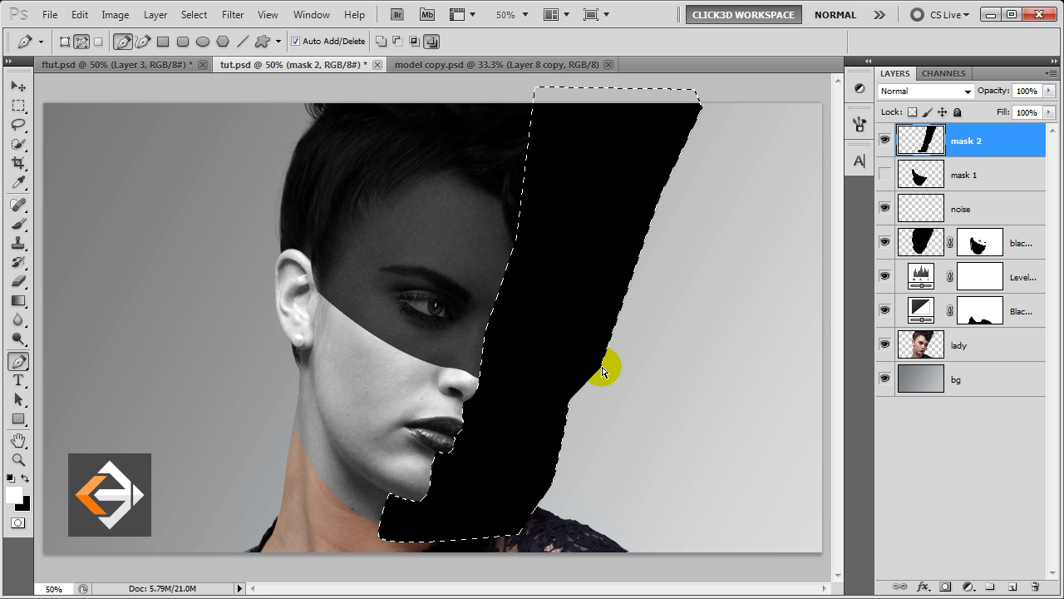
key("ctrl+d")
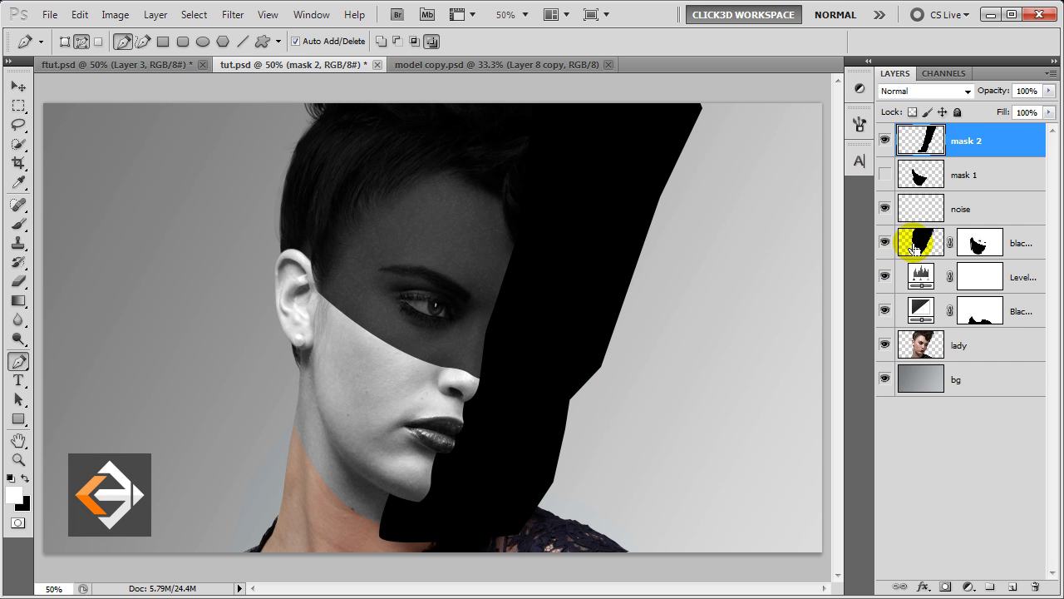
left_click(915, 247, "ctrl")
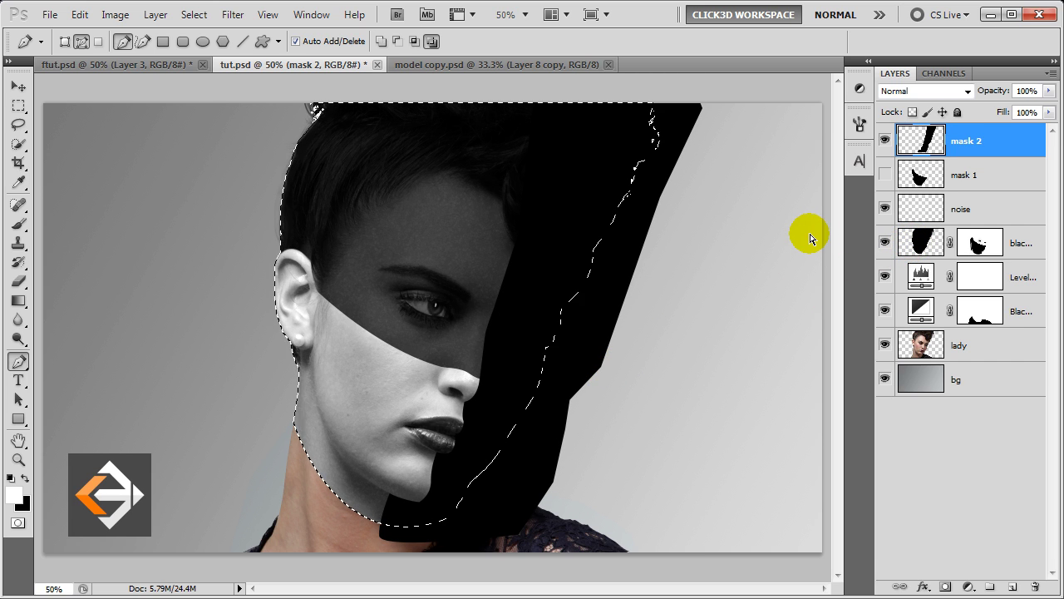
key("ctrl+shift+i")
key("Delete")
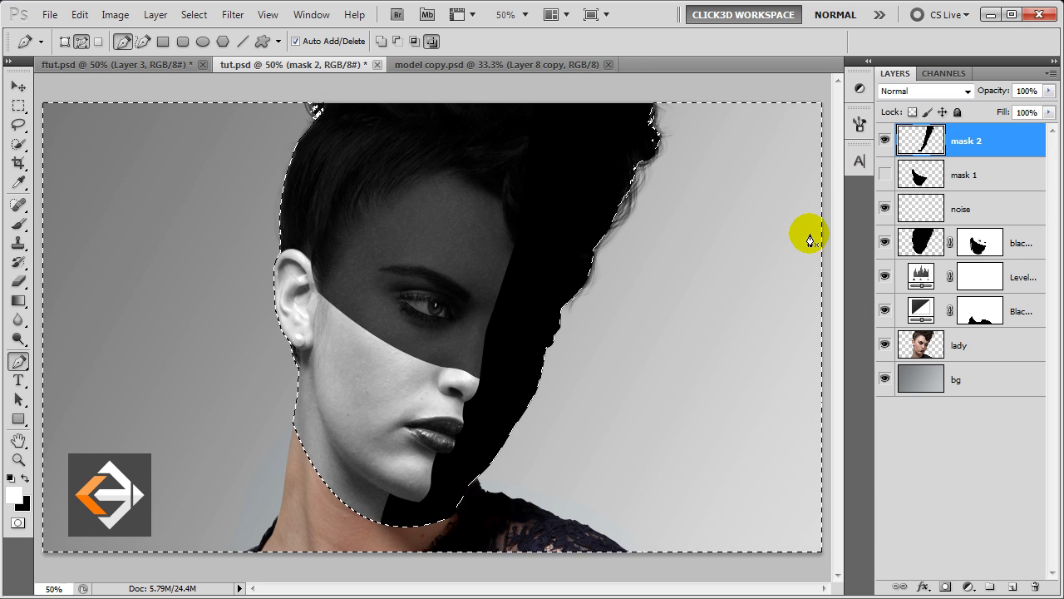
key("ctrl+d")
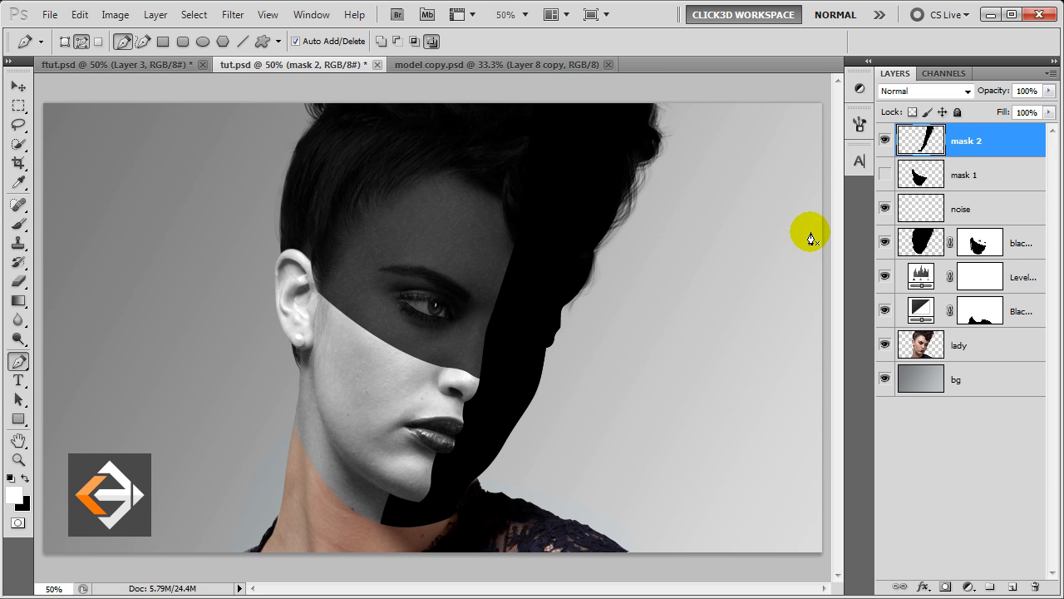
left_click(887, 141)
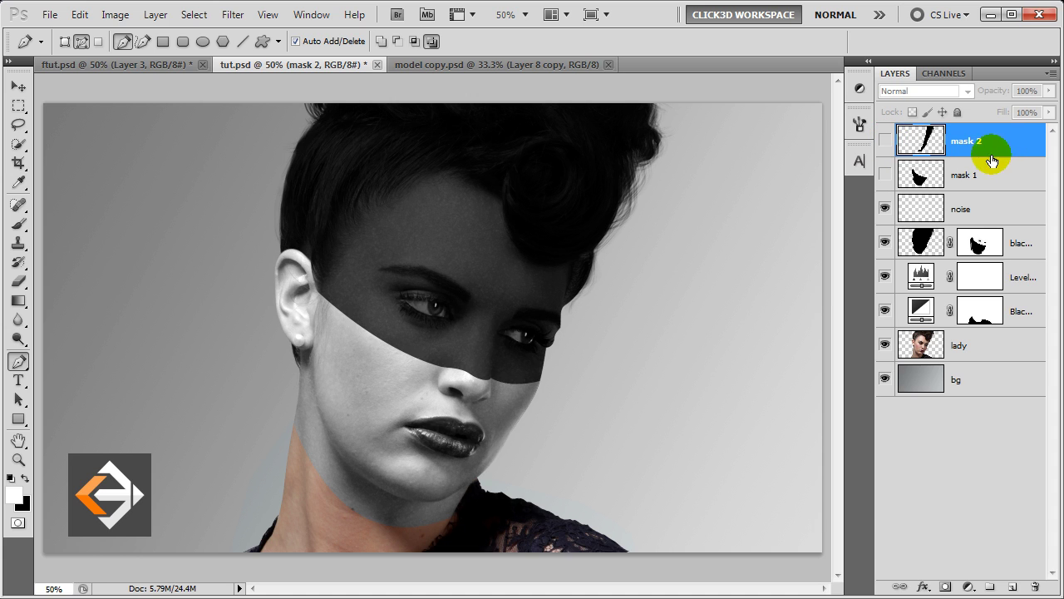
Using mask 2's shape, fill the black skin layer mask with white to uncover the face's right half
left_click(929, 146, "ctrl")
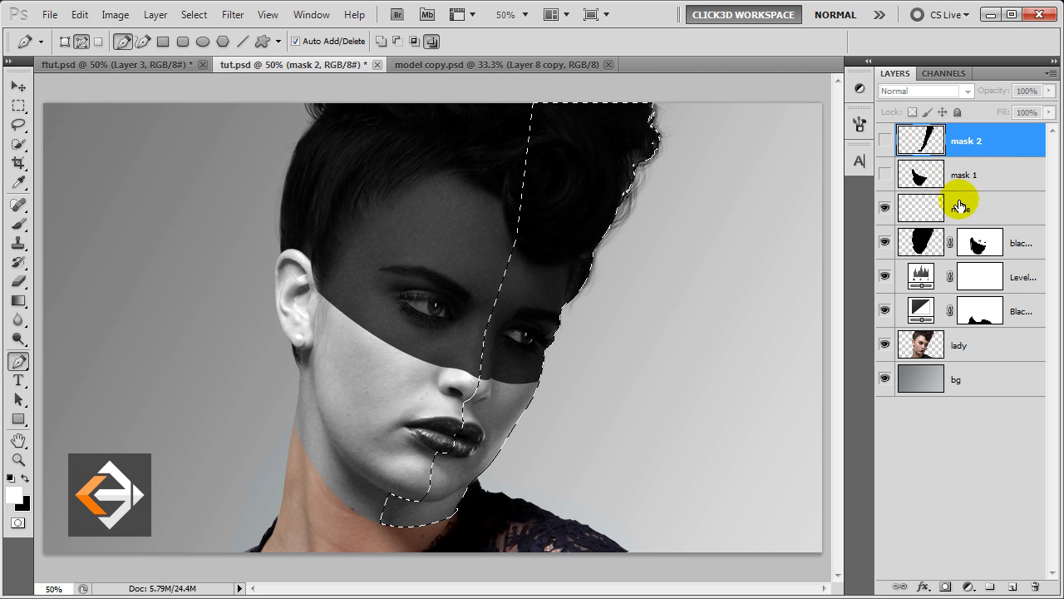
left_click(982, 245)
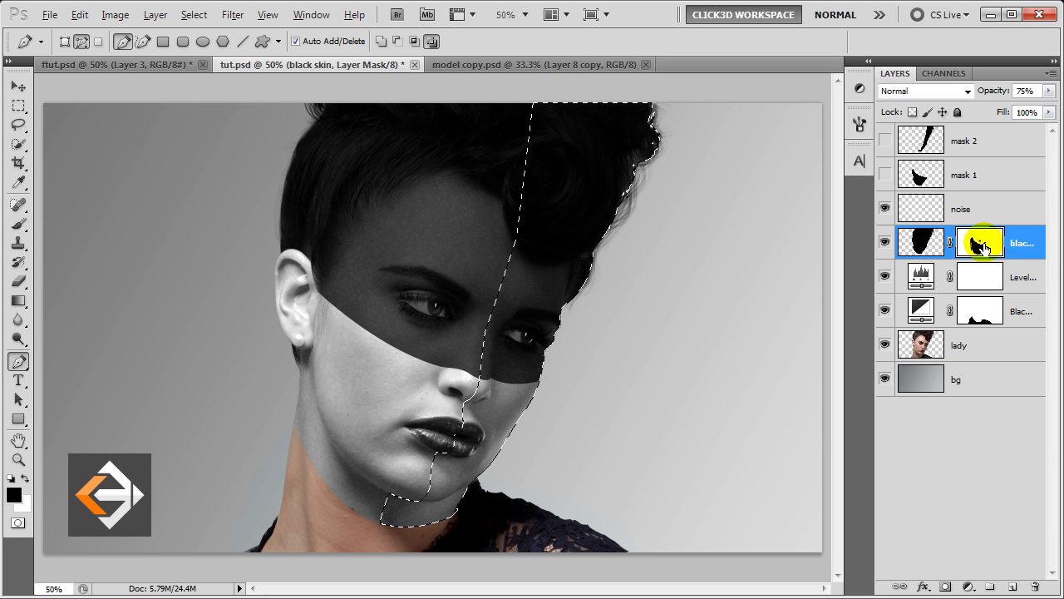
key("ctrl+BackSpace")
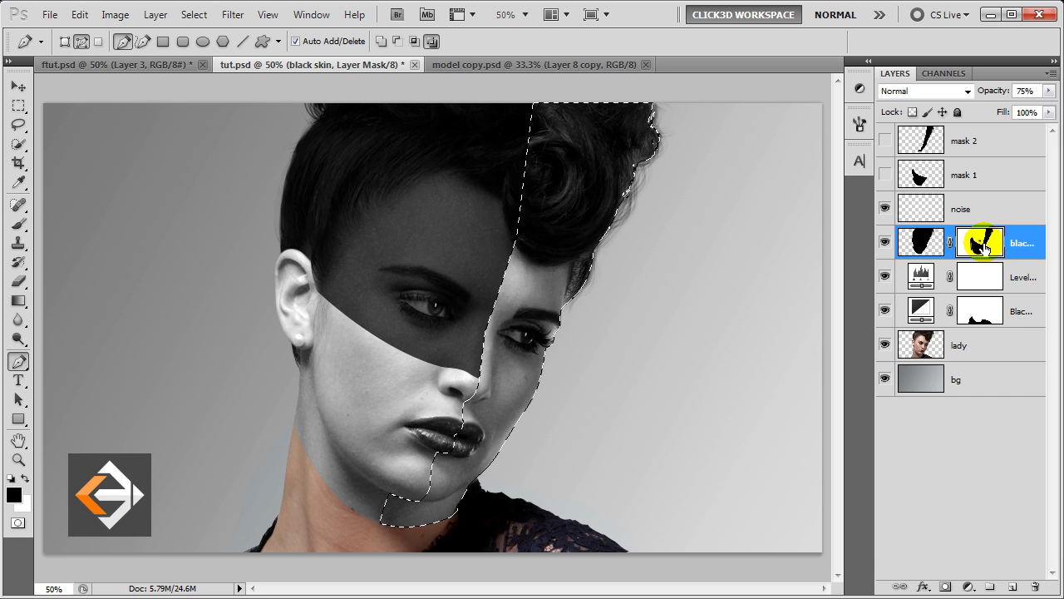
key("ctrl+d")
key("v")
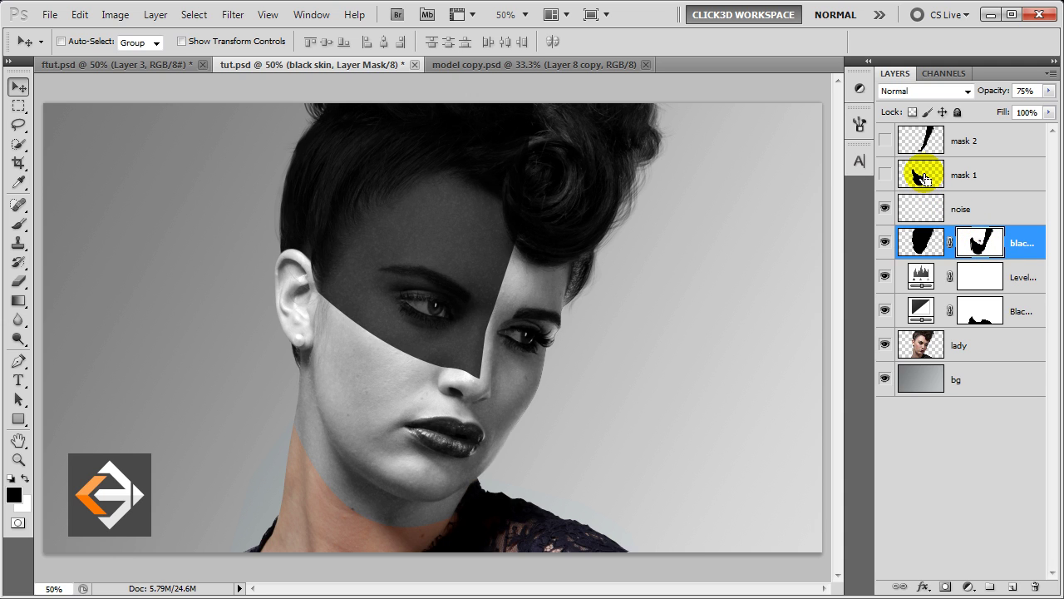
left_click(925, 177, "ctrl")
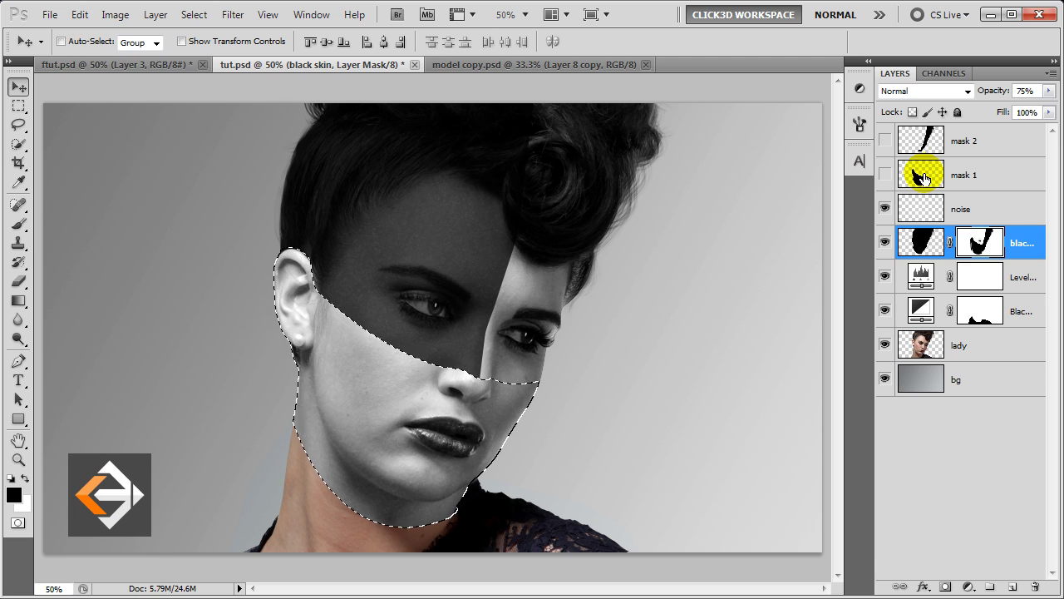
Add a new layer named 'black skin 2' and fill the lower-face selection with black
left_click(1024, 246)
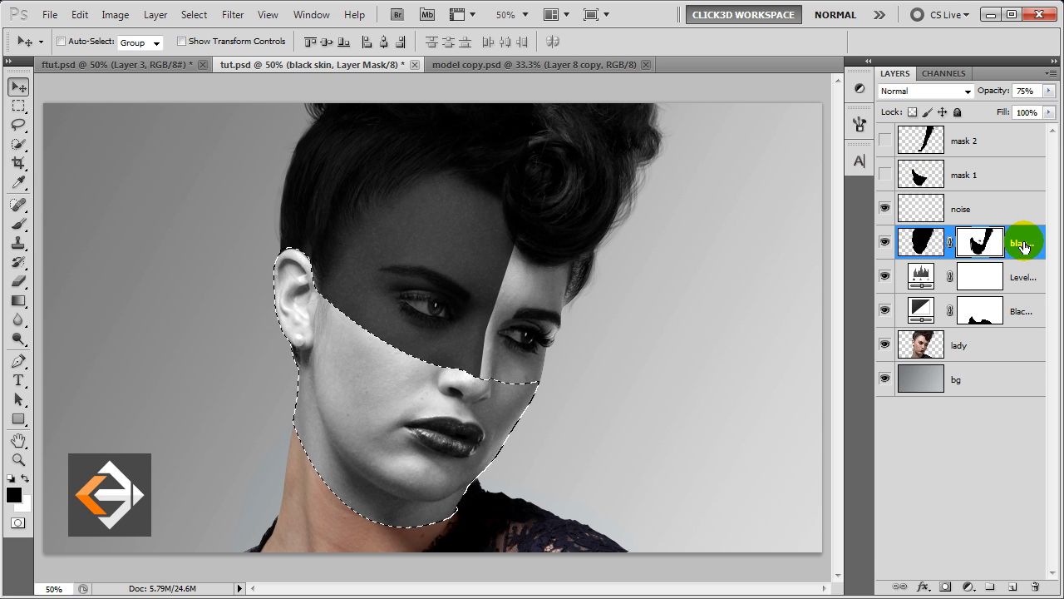
left_click(1012, 587)
key("x")
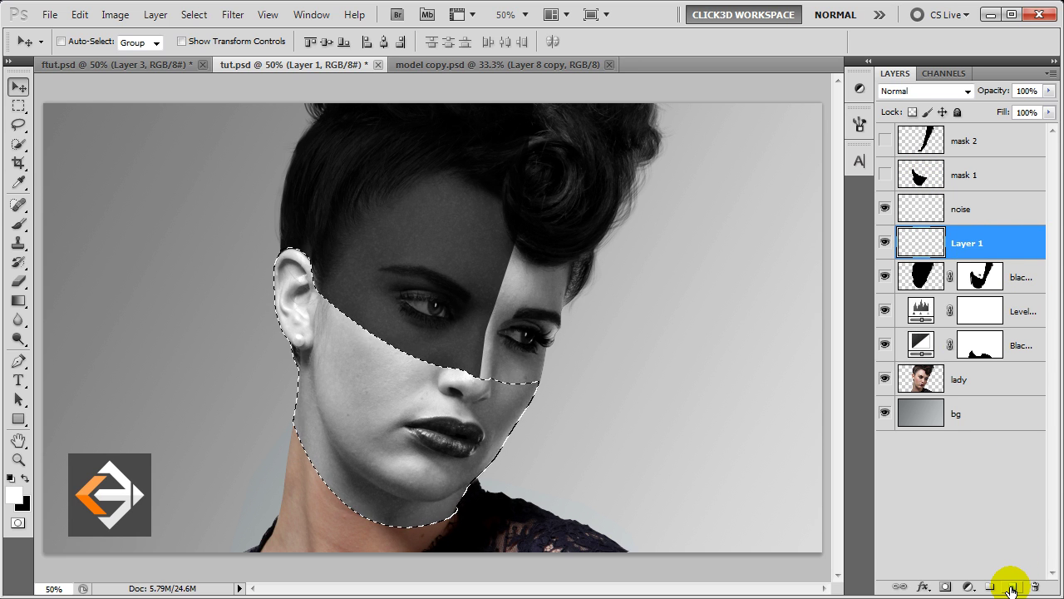
left_click(977, 246)
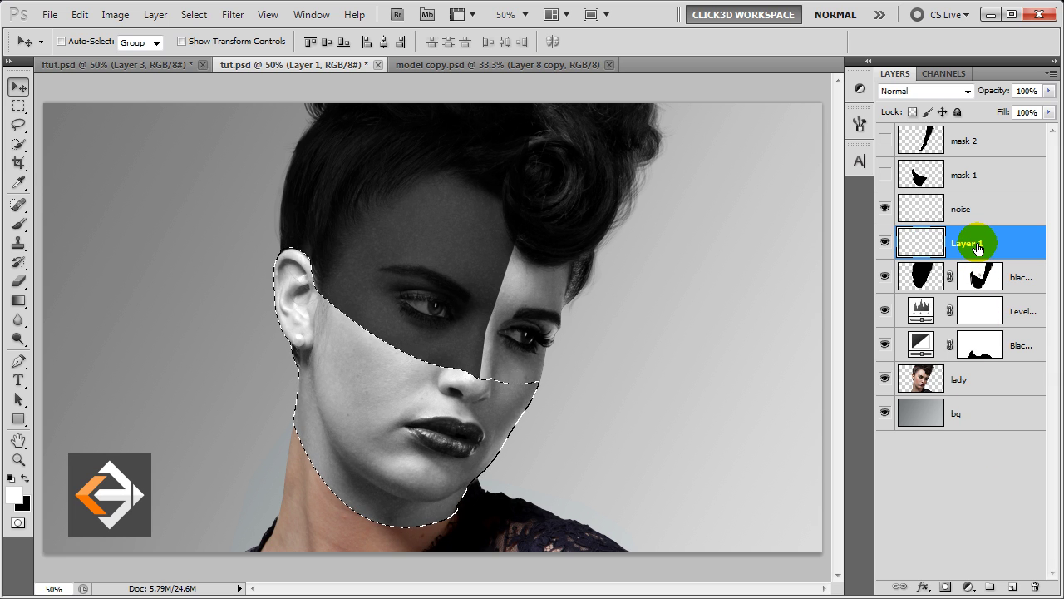
double_click(977, 246)
type("bl")
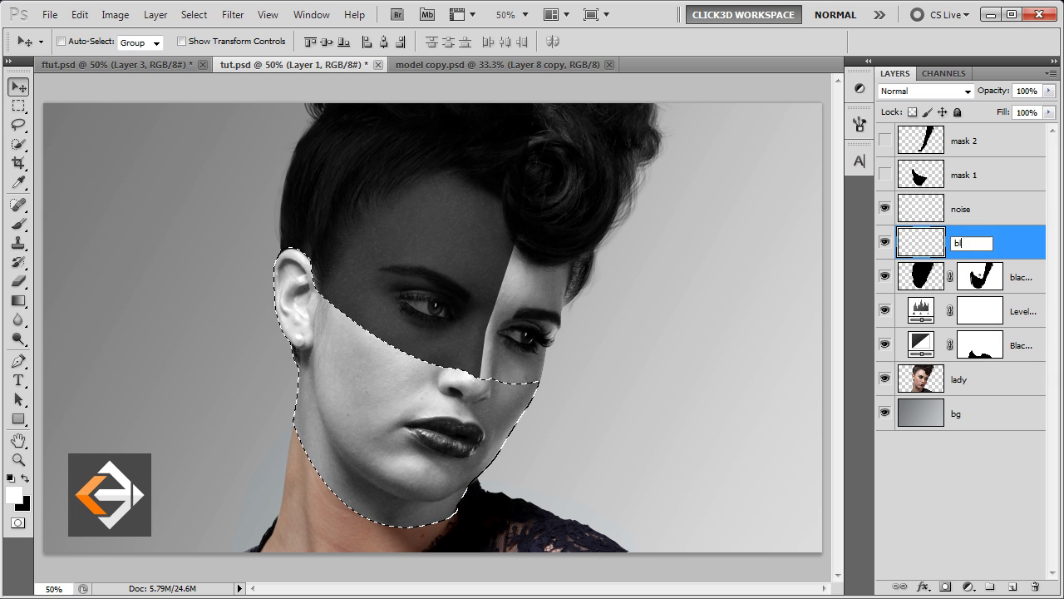
type("ack skin 2")
key("Return")
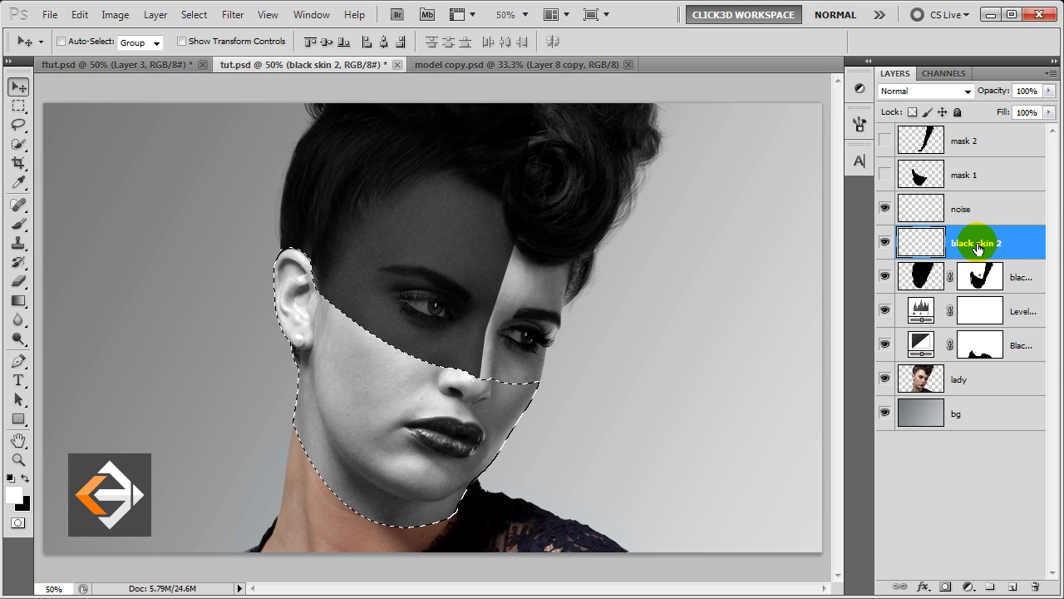
key("ctrl+BackSpace")
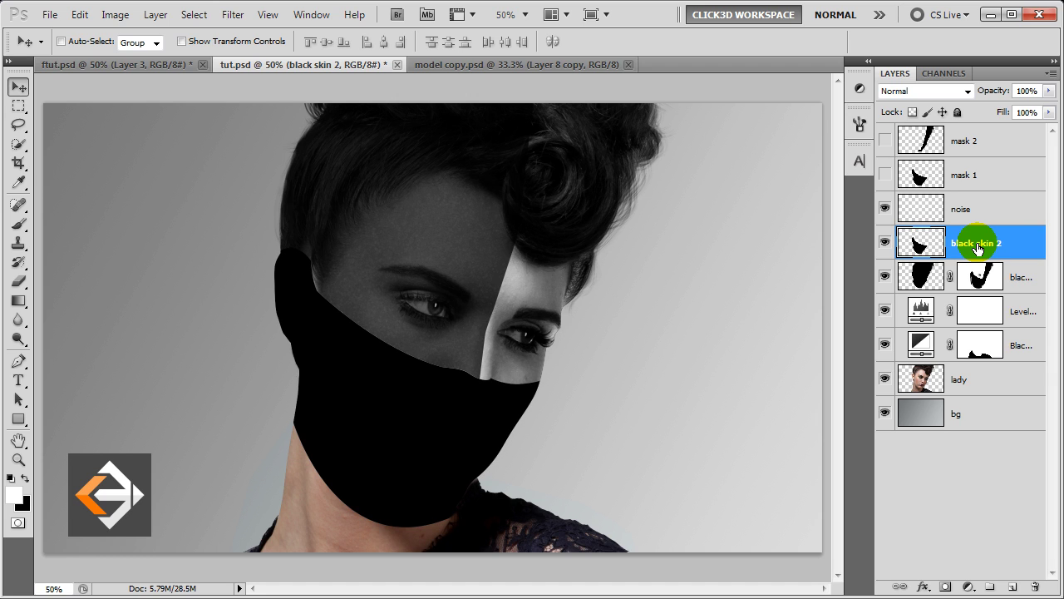
Set black skin 2 to 75% opacity and delete its black outside the mask 2 shape
left_click(1031, 93)
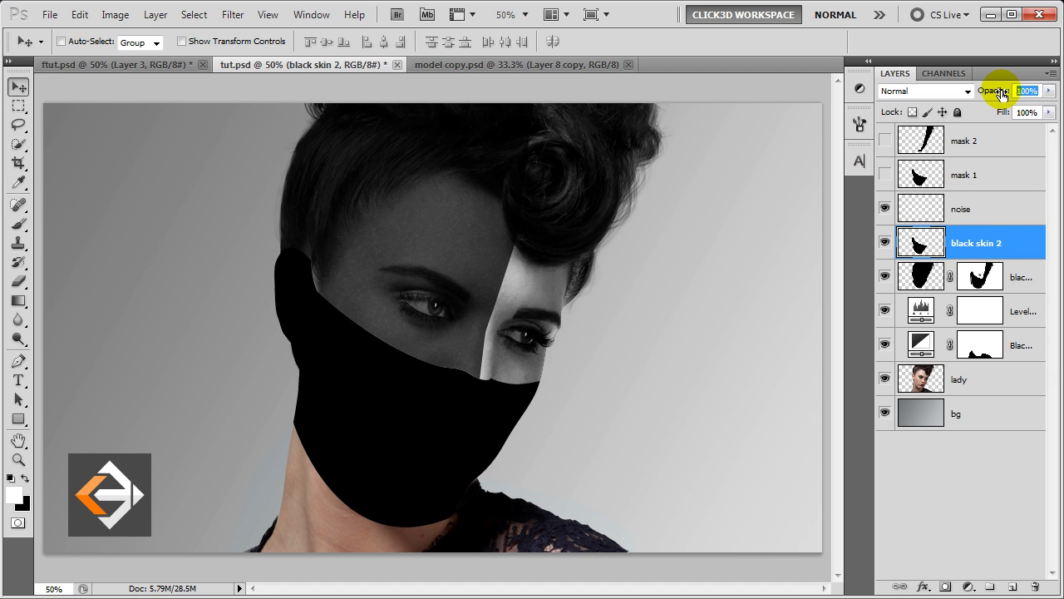
type("75")
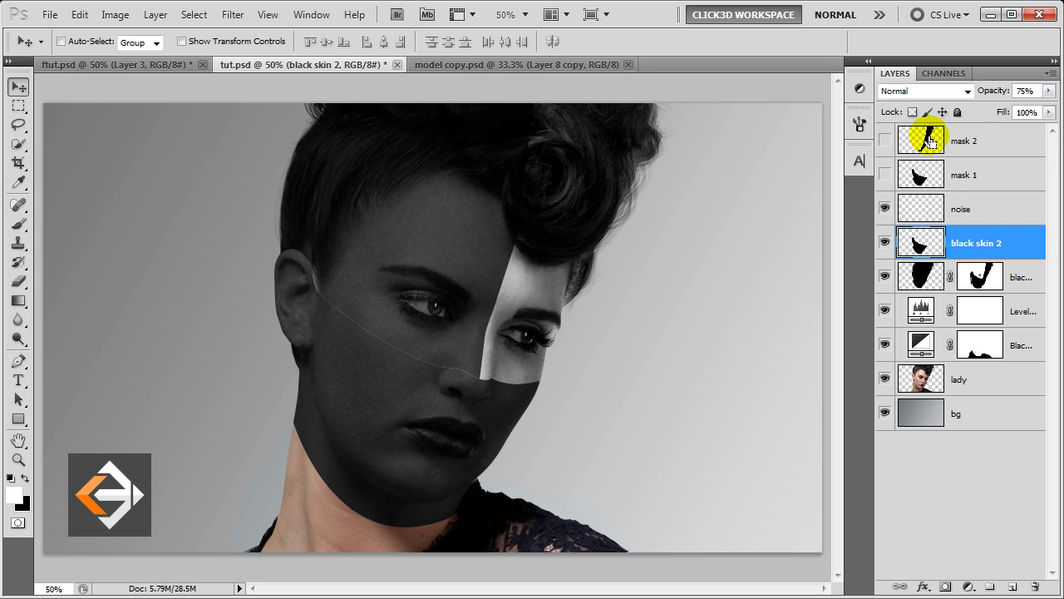
left_click(931, 142, "ctrl")
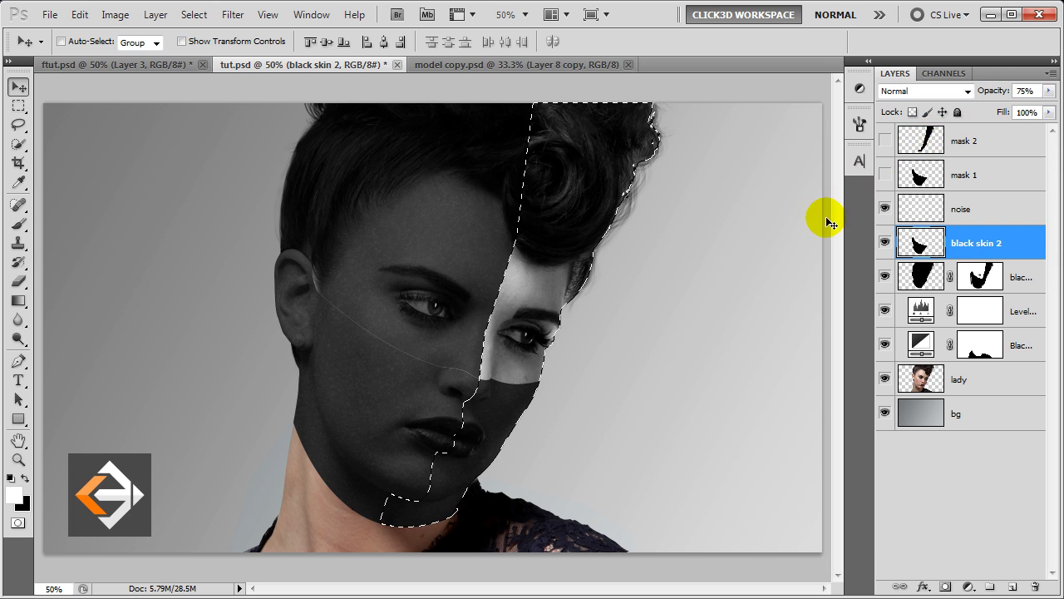
key("ctrl+shift+i")
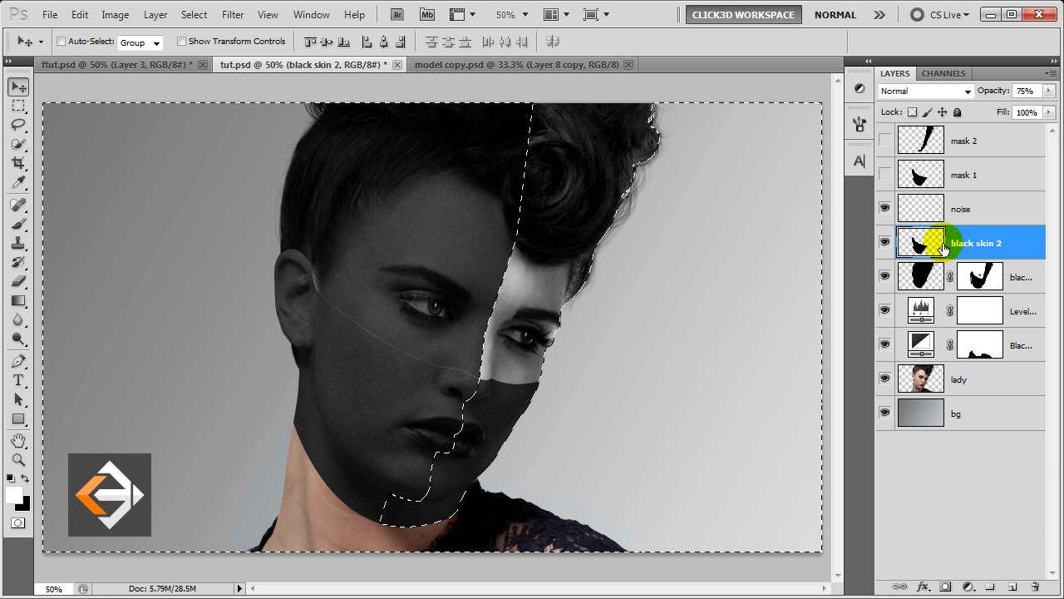
key("Delete")
key("ctrl+d")
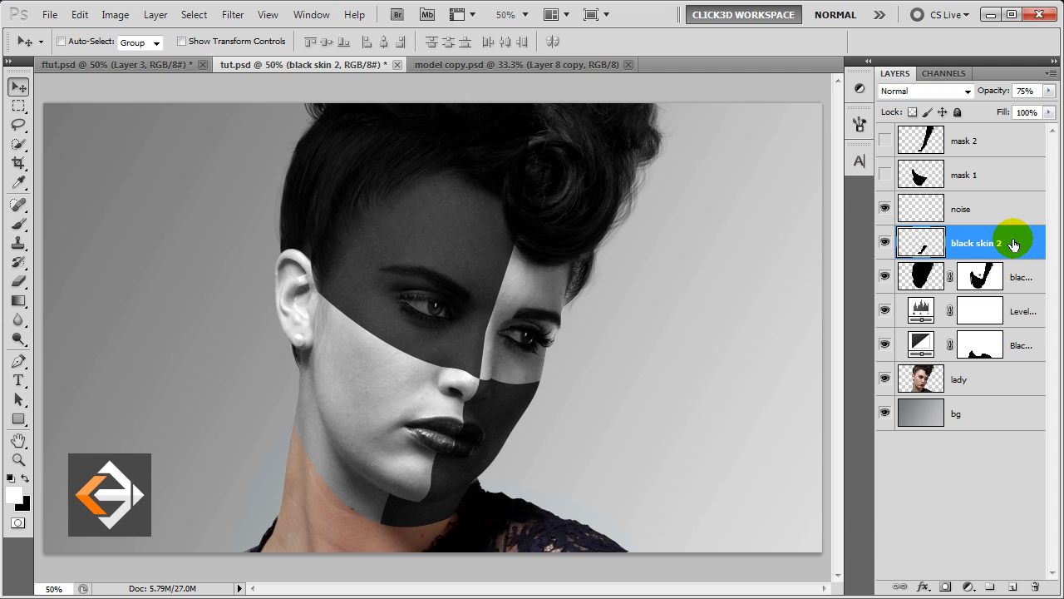
left_click(1026, 210)
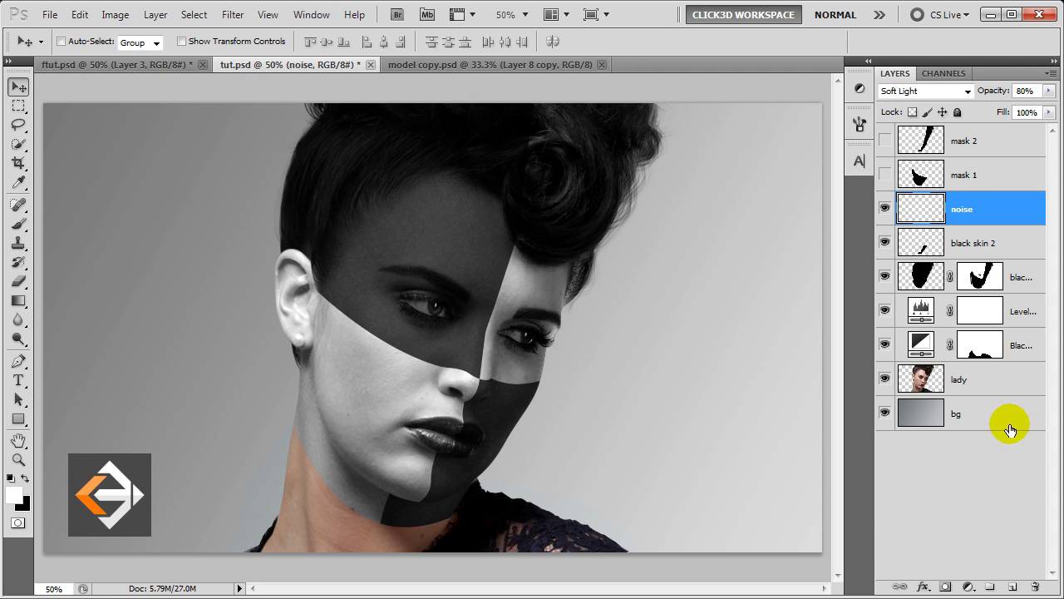
Reset the default colours and add a new layer named 'overlay' above noise
key("d")
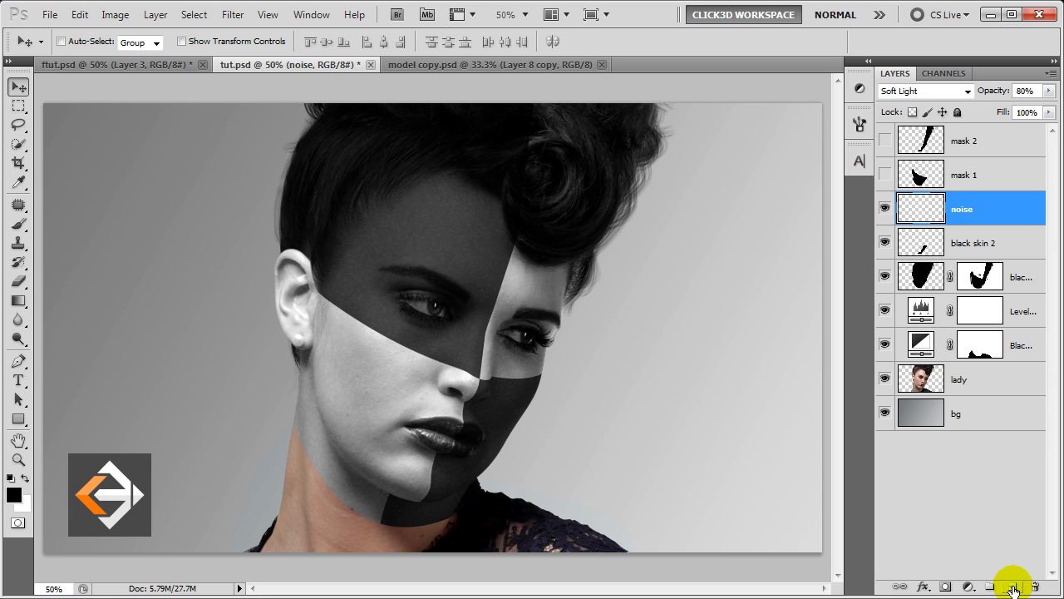
left_click(1012, 586)
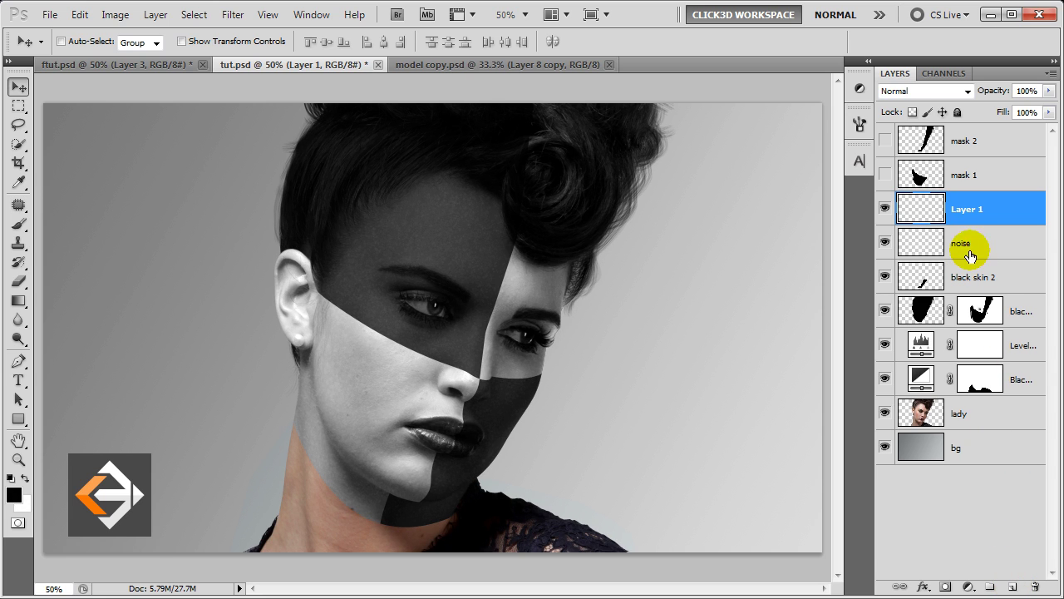
double_click(970, 209)
type("c")
type("lay")
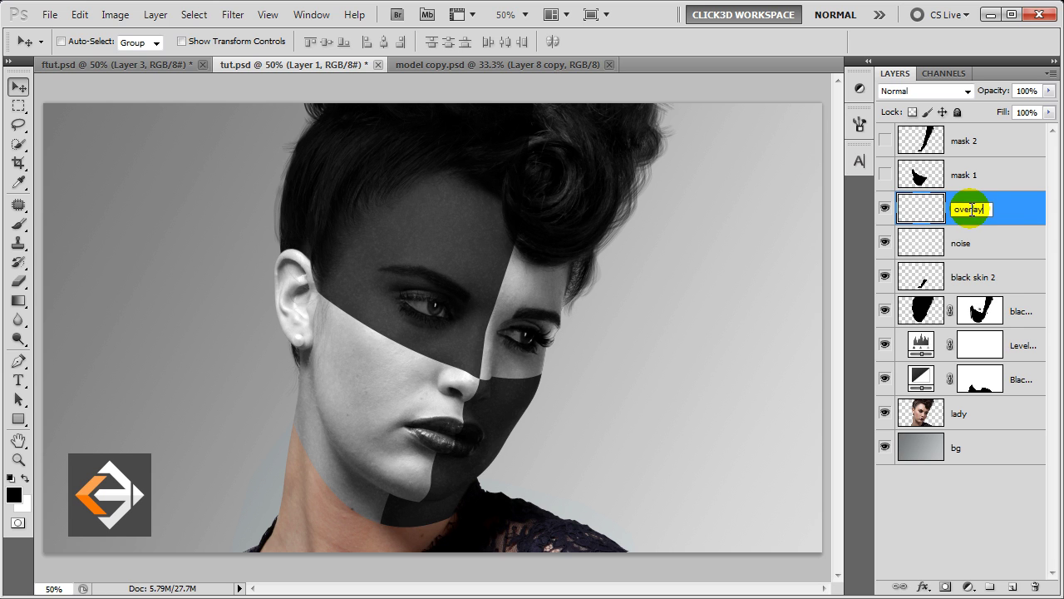
key("Return")
Fill the overlay layer with 50% Gray and set its blend mode to Overlay
key("shift+F5")
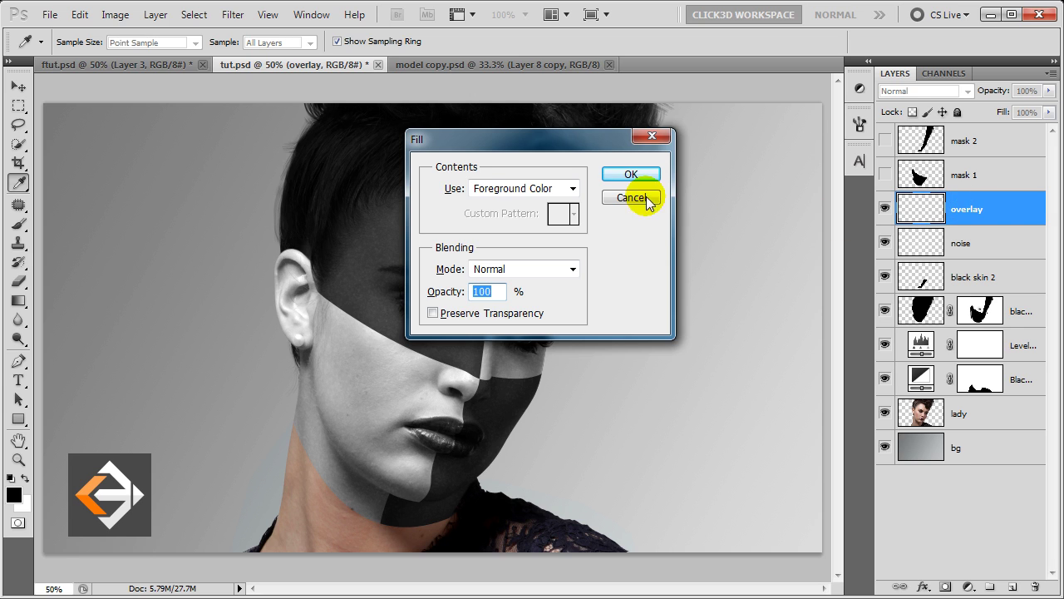
left_click(570, 190)
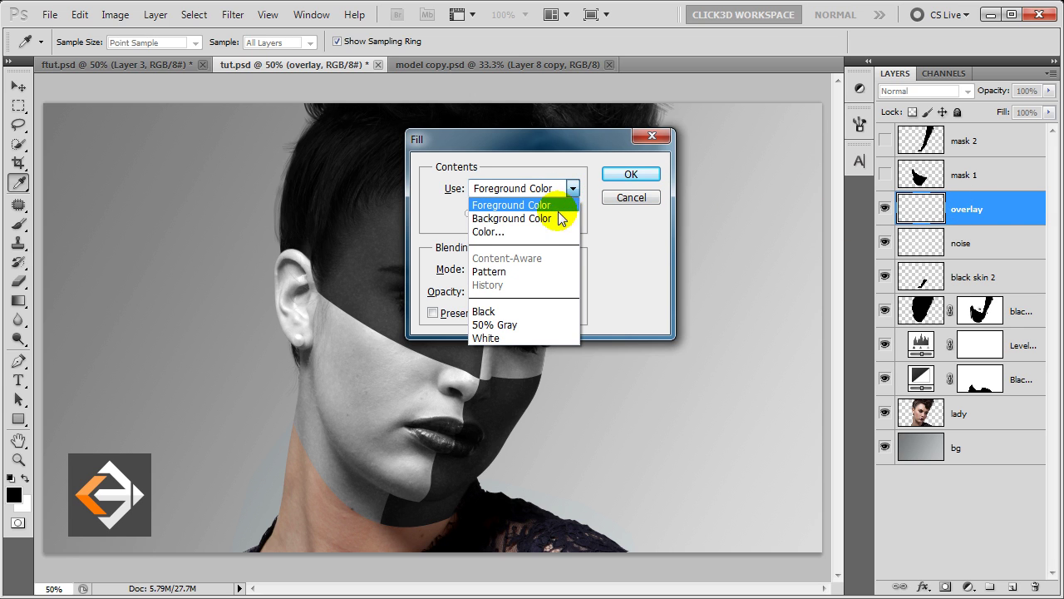
left_click(539, 323)
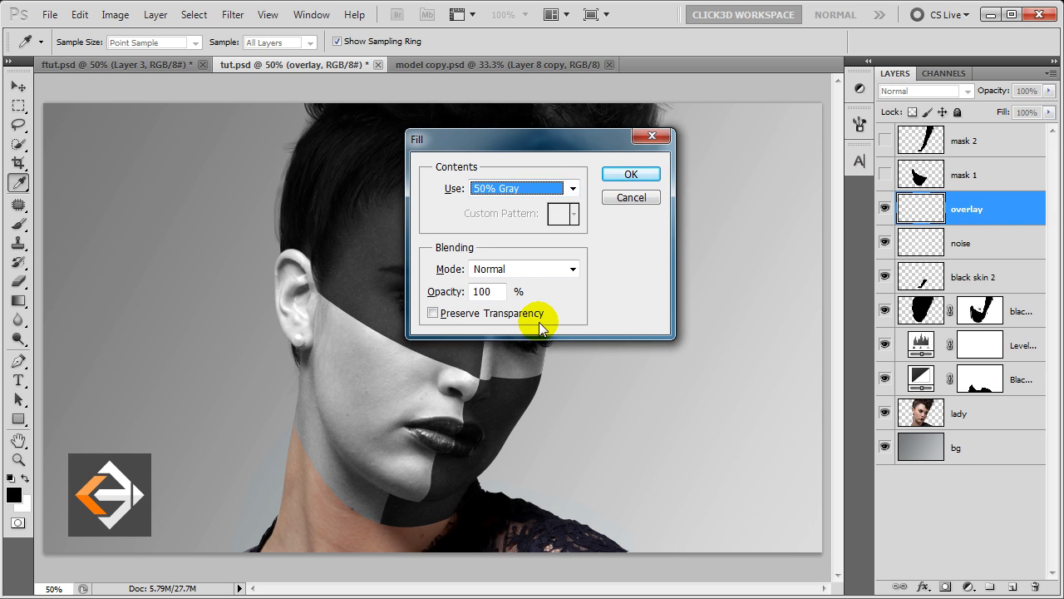
left_click(629, 176)
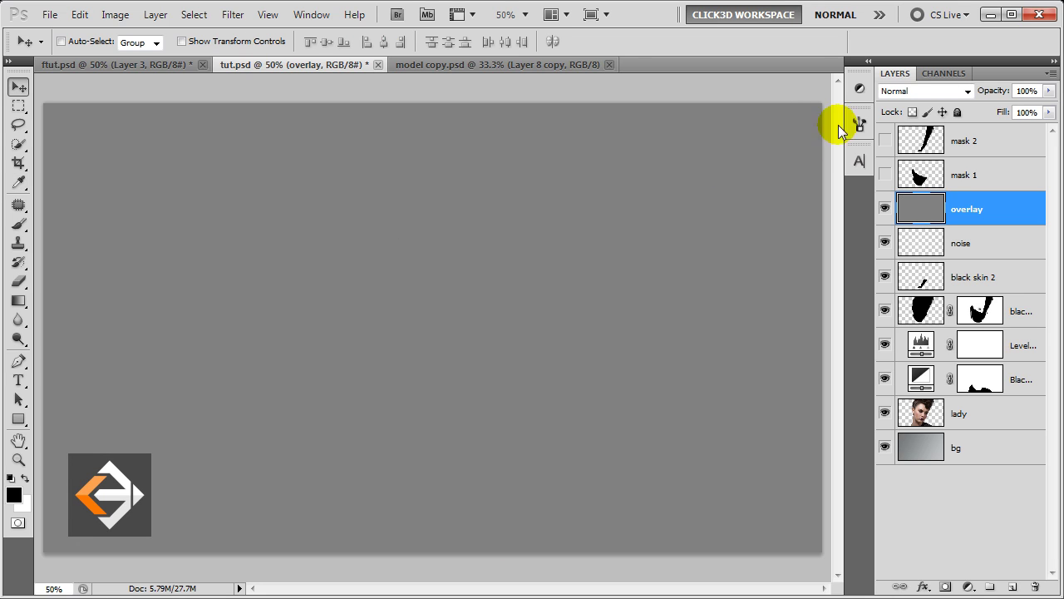
left_click(900, 91)
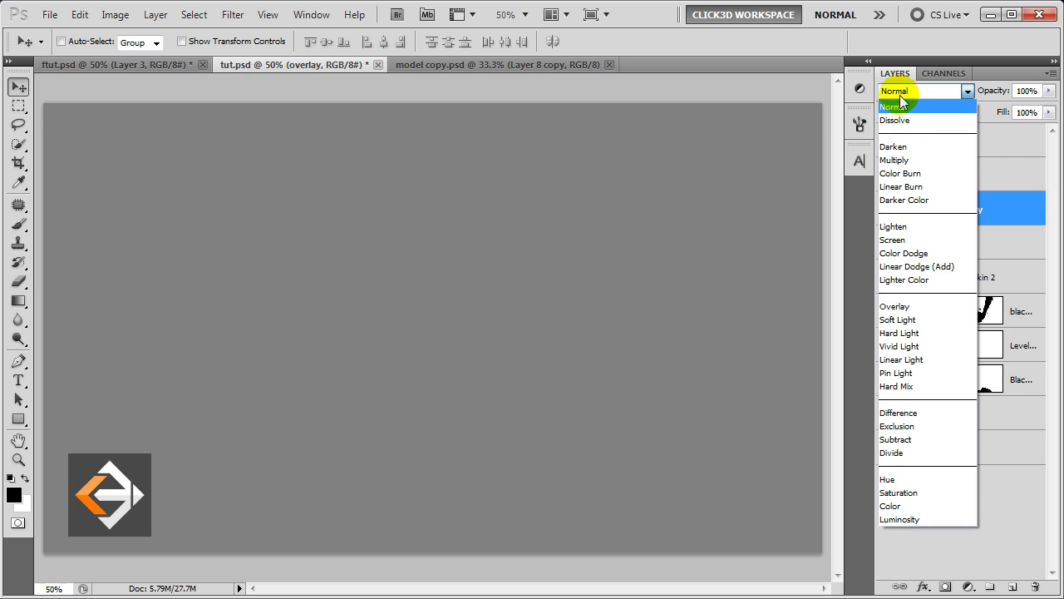
left_click(909, 308)
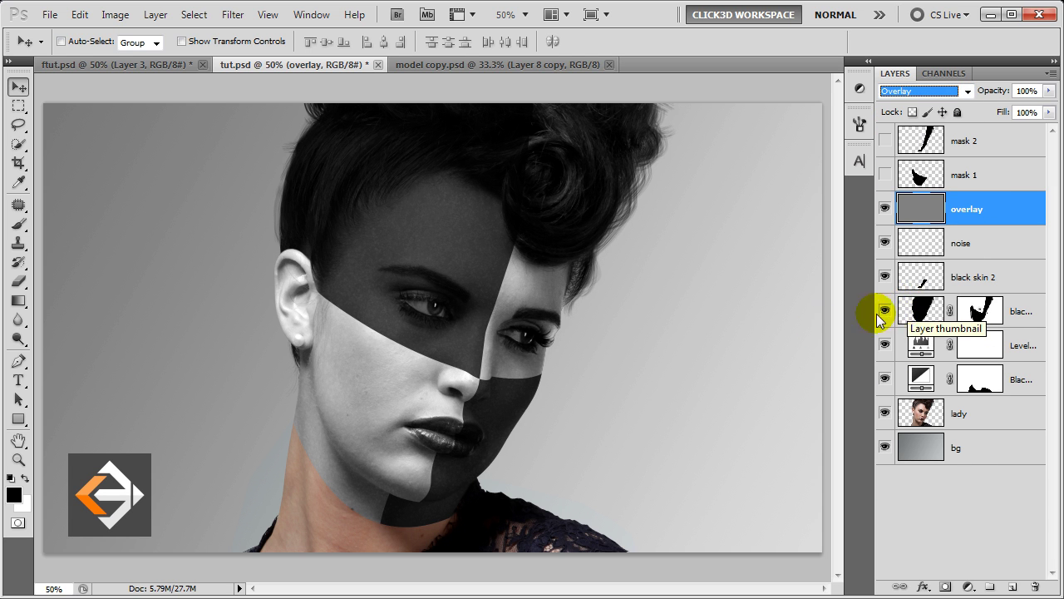
left_click(18, 340)
left_click(66, 338)
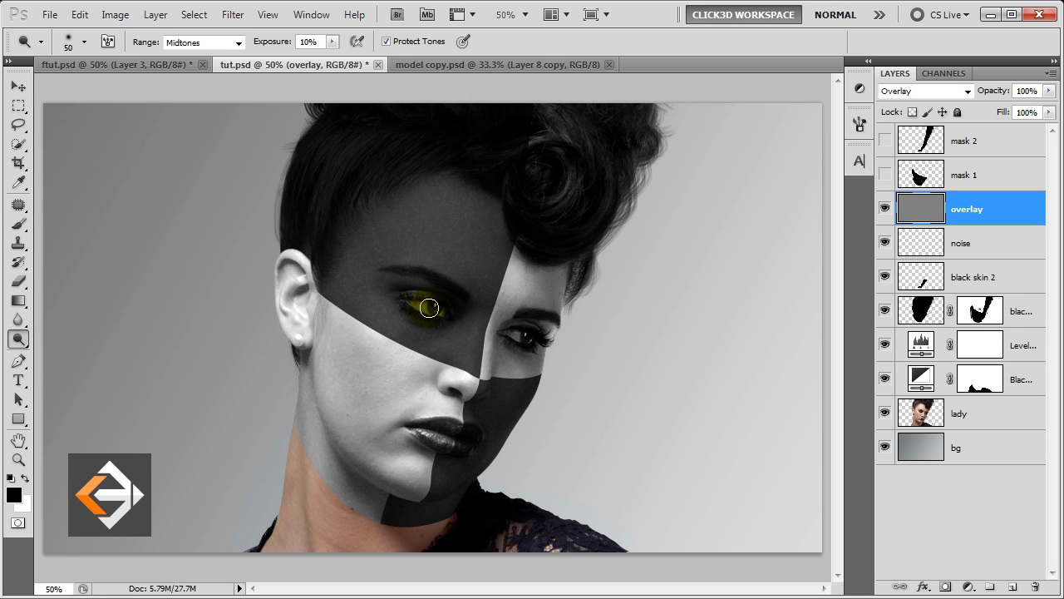
Dodge both eyes and the right eyelid on the overlay layer at 46% exposure
key("bracketleft")
mouse_move(332, 41)
left_mouse_down()
mouse_move(346, 65)
mouse_move(364, 58)
left_mouse_up()
mouse_move(420, 306)
left_mouse_down()
mouse_move(439, 312)
mouse_move(416, 304)
left_mouse_up()
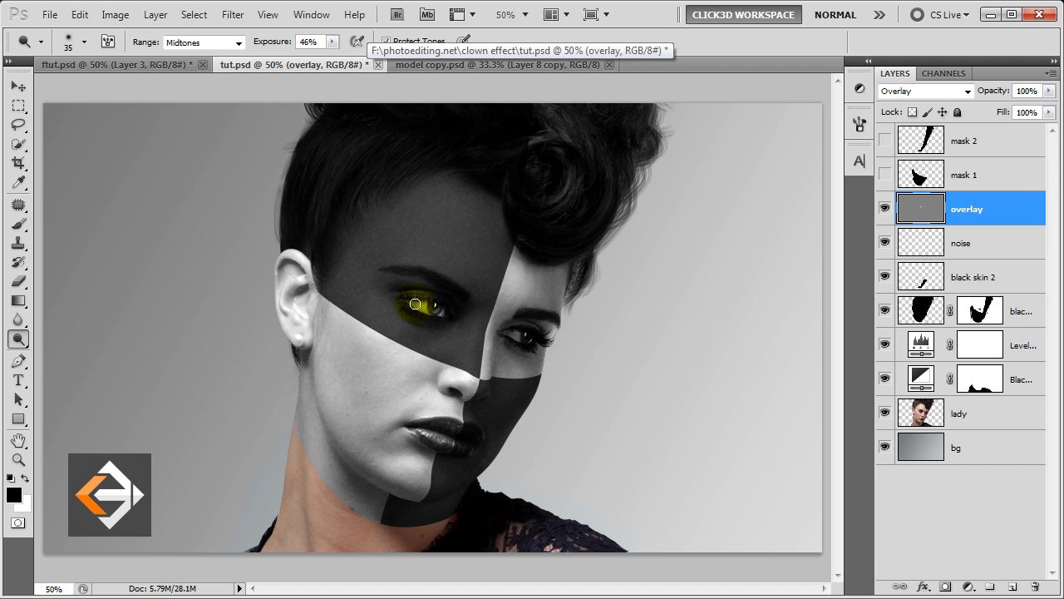
left_click_drag(501, 339, 519, 333)
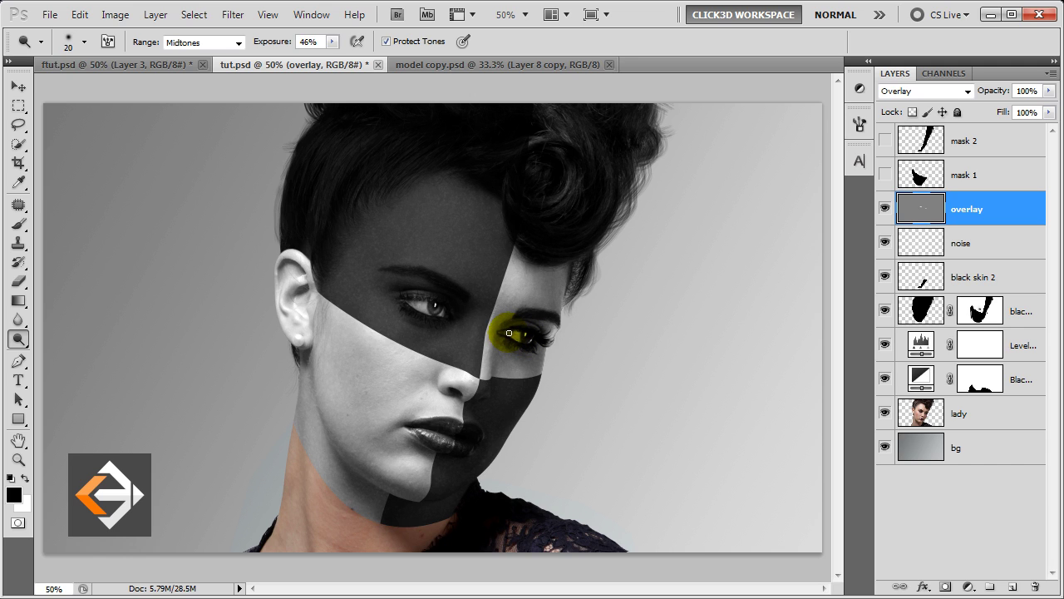
left_click_drag(501, 333, 519, 336)
left_click_drag(434, 307, 444, 309)
Lower dodge exposure to 26% and gently lighten around both eyes again
key("bracketright")
left_click_drag(422, 306, 434, 311)
left_click_drag(337, 50, 314, 60)
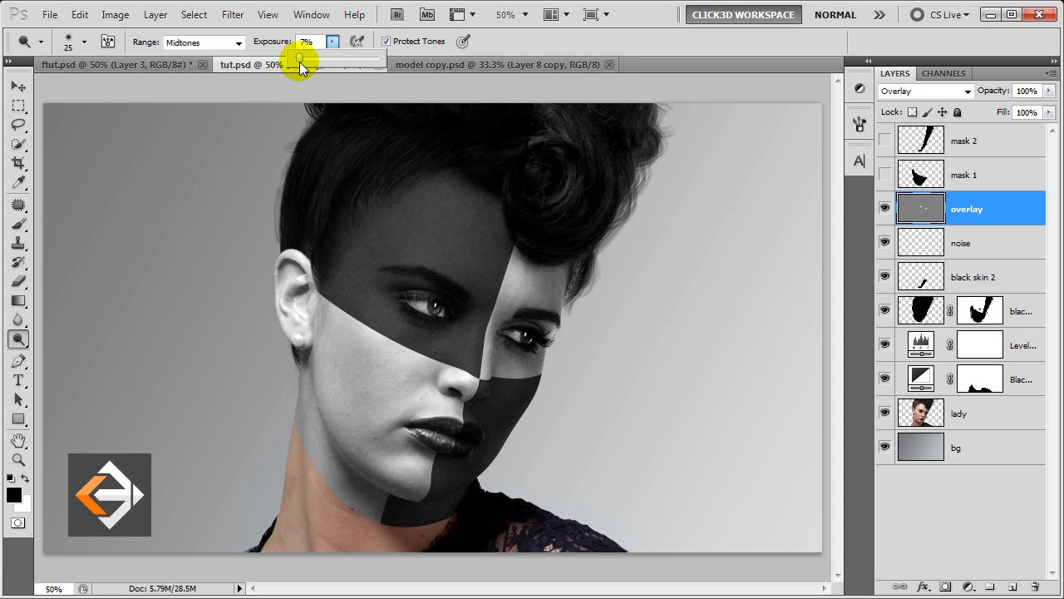
key("bracketright")
key("bracketright")
key("bracketright")
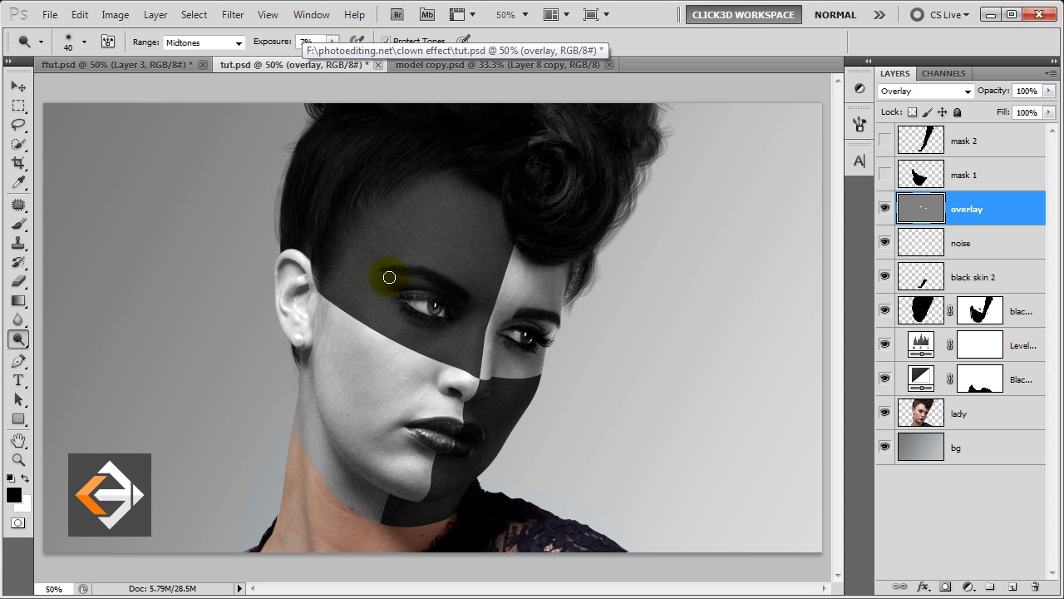
key("bracketleft")
left_click_drag(421, 298, 428, 304)
mouse_move(428, 303)
left_mouse_down()
mouse_move(547, 331)
mouse_move(475, 333)
mouse_move(487, 339)
mouse_move(471, 379)
mouse_move(482, 308)
left_mouse_up()
key("bracketright")
key("bracketleft")
key("v")
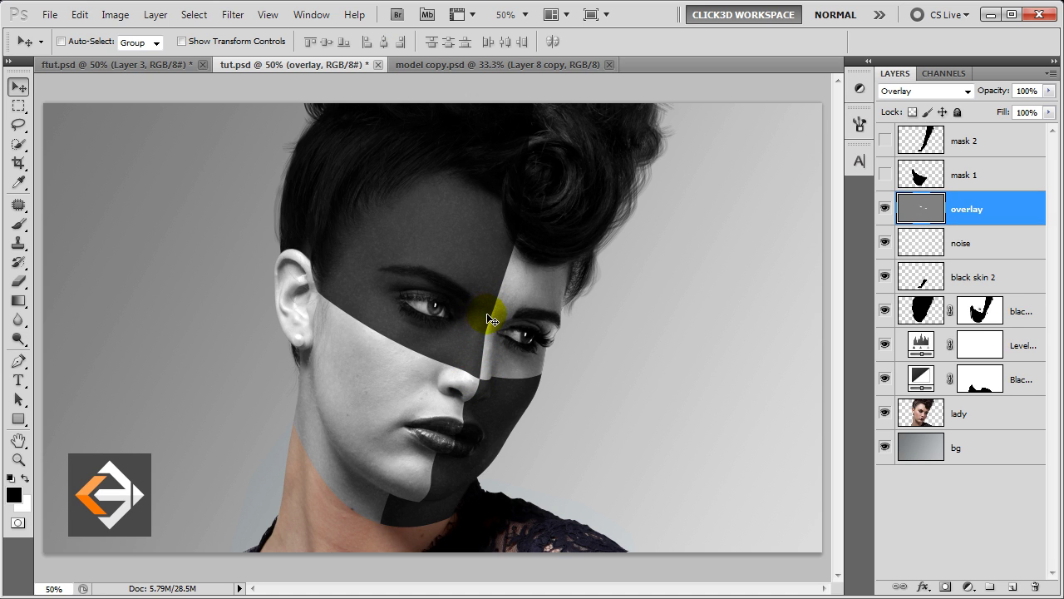
left_click(1002, 212)
Target the black skin mask with a 200 px soft brush at about 44% flow
left_click(979, 311)
left_click(424, 296)
left_click(18, 223)
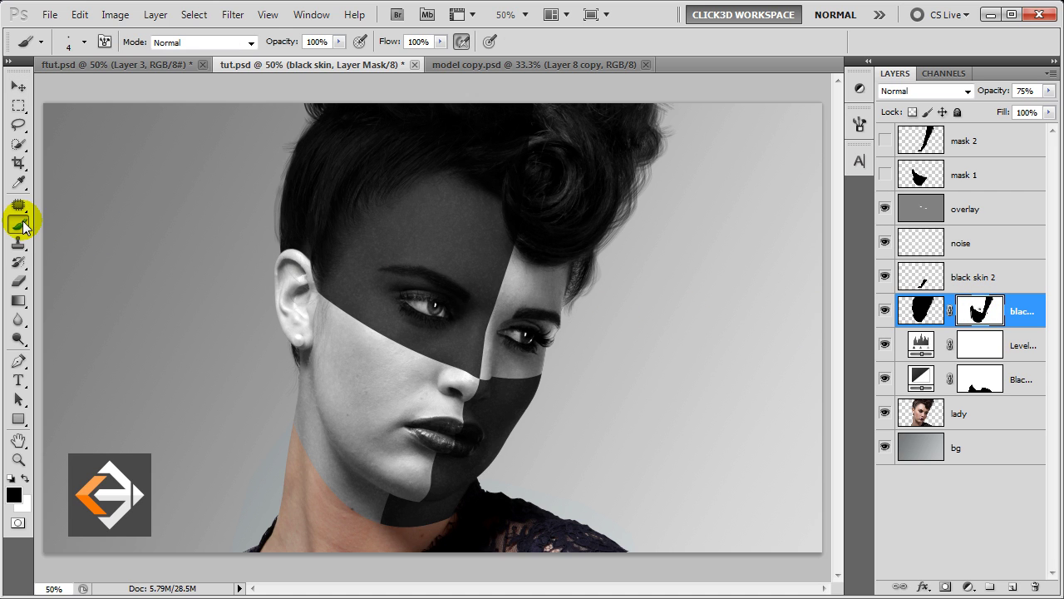
right_click(196, 152)
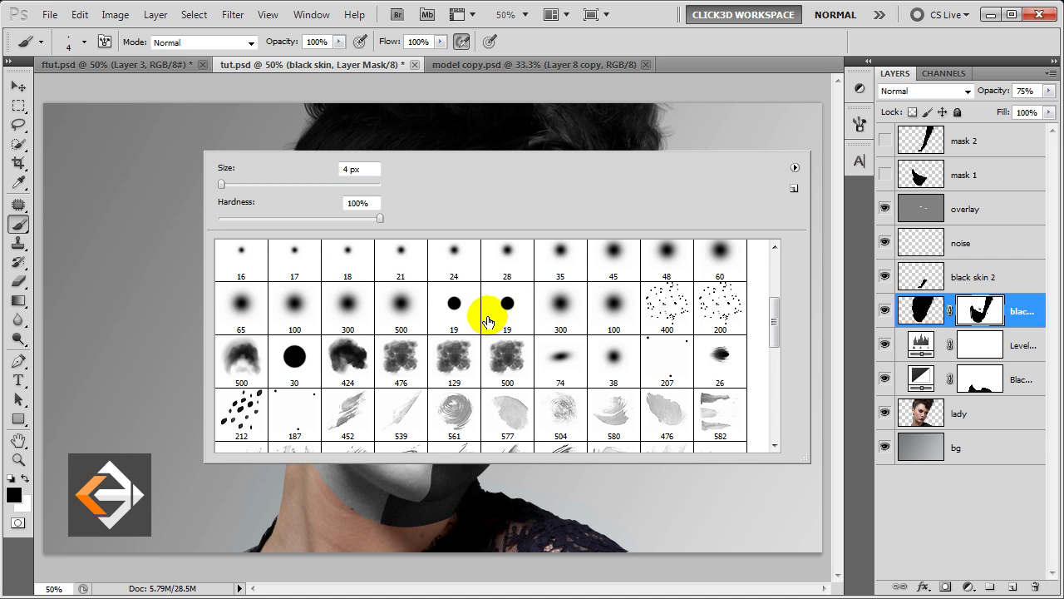
double_click(409, 321)
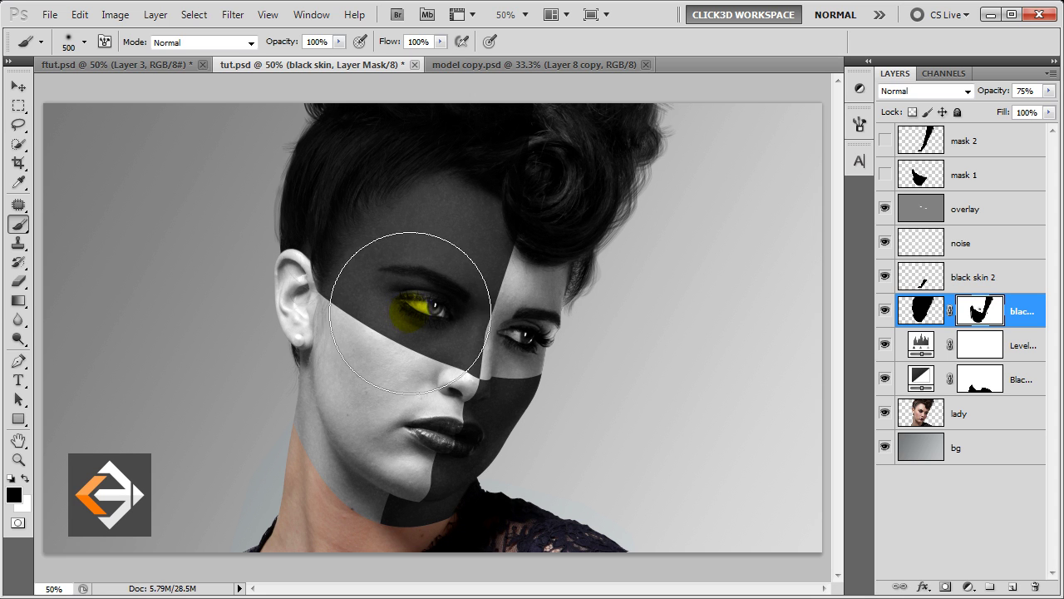
key("bracketleft")
key("bracketleft")
key("bracketleft")
key("bracketleft")
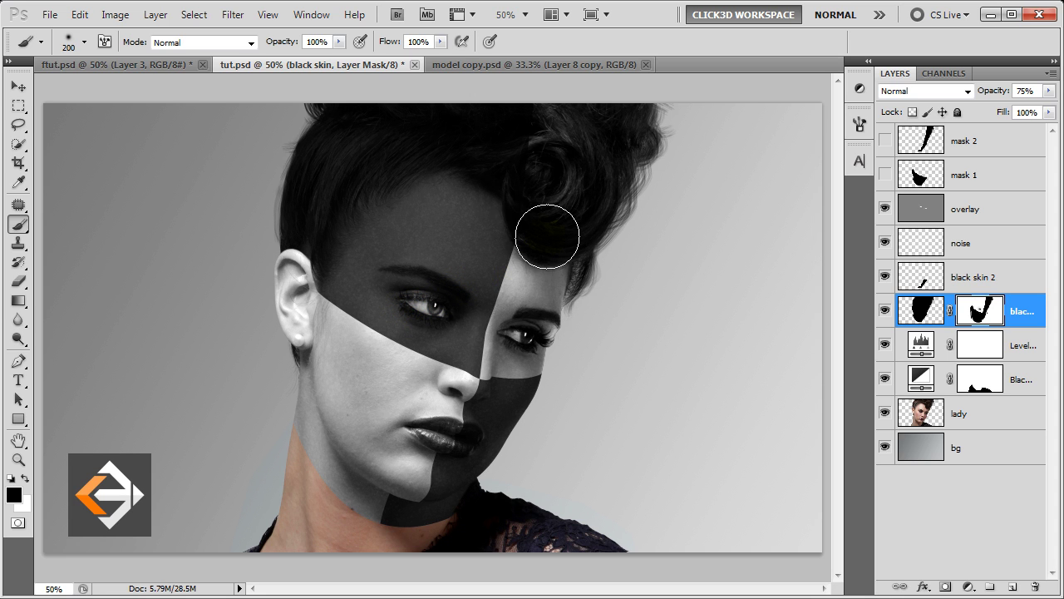
left_click(440, 41)
left_click_drag(438, 57, 375, 63)
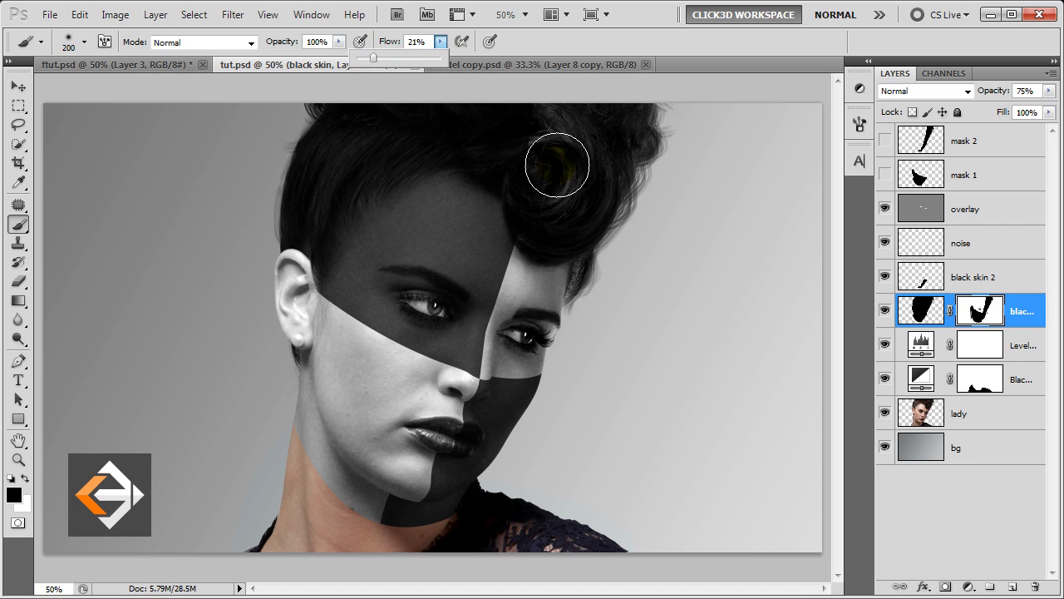
Paint the mask along the right and left hair edges and the ear edge
mouse_move(518, 136)
left_mouse_down()
mouse_move(585, 176)
mouse_move(483, 107)
mouse_move(513, 112)
mouse_move(245, 142)
left_mouse_up()
mouse_move(335, 135)
left_mouse_down()
mouse_move(279, 178)
mouse_move(277, 235)
mouse_move(292, 202)
mouse_move(285, 238)
mouse_move(330, 174)
left_mouse_up()
key("bracketleft")
key("bracketleft")
key("bracketleft")
left_click(287, 244)
key("bracketleft")
key("bracketleft")
At about 10% flow, softly paint the mask over the hair and near the ear
left_click_drag(439, 42, 432, 64)
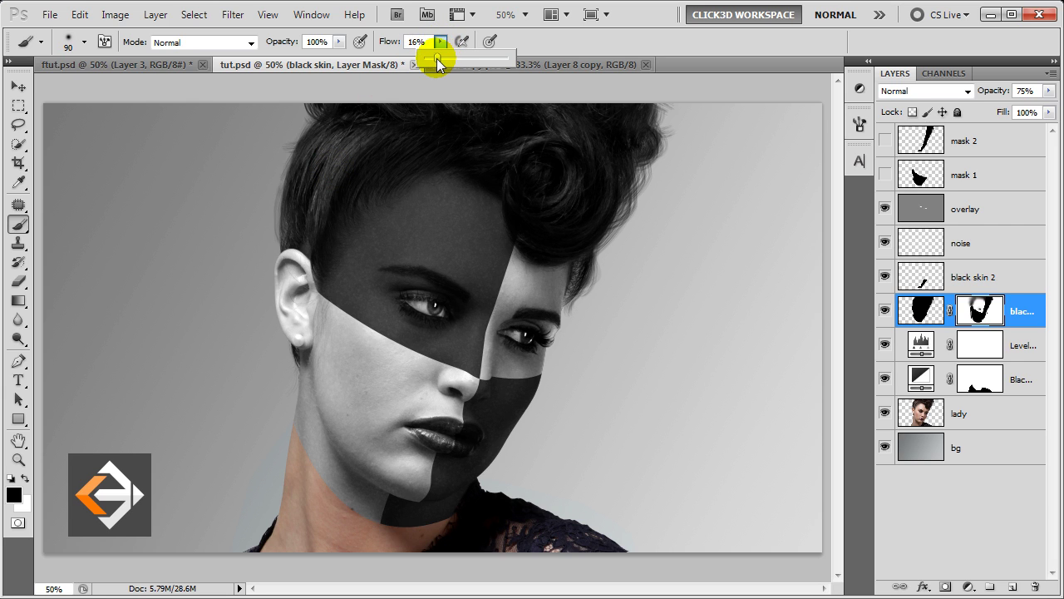
key("bracketright")
key("bracketright")
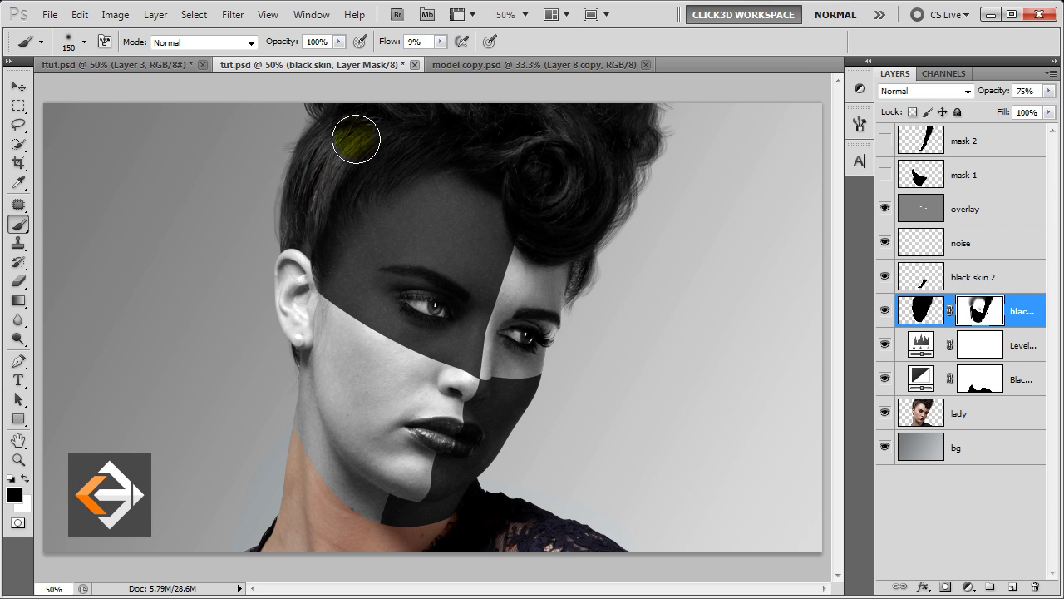
mouse_move(344, 180)
left_mouse_down()
mouse_move(325, 181)
mouse_move(341, 166)
left_mouse_up()
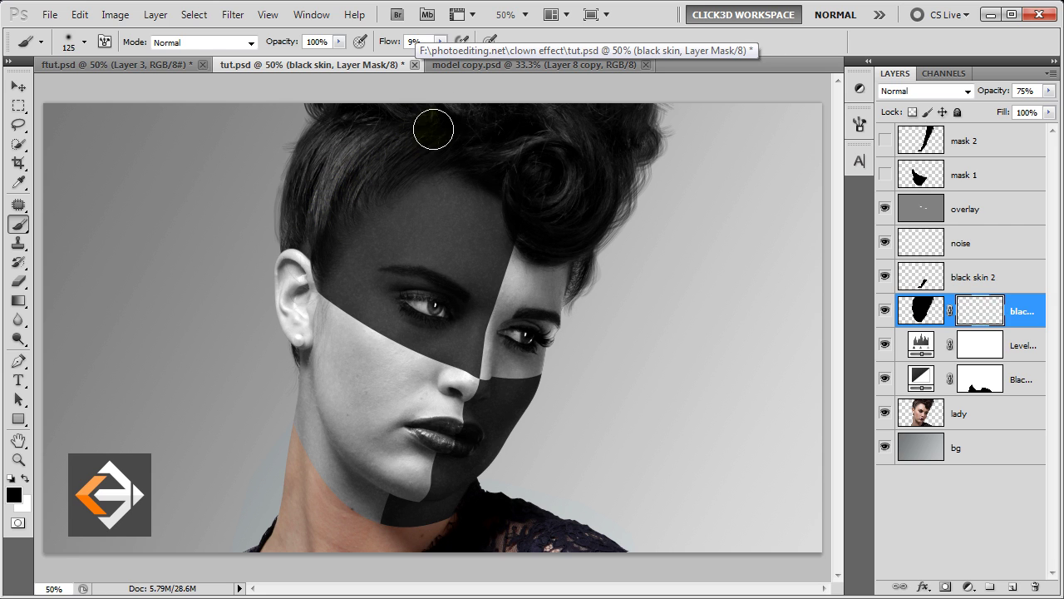
key("bracketleft")
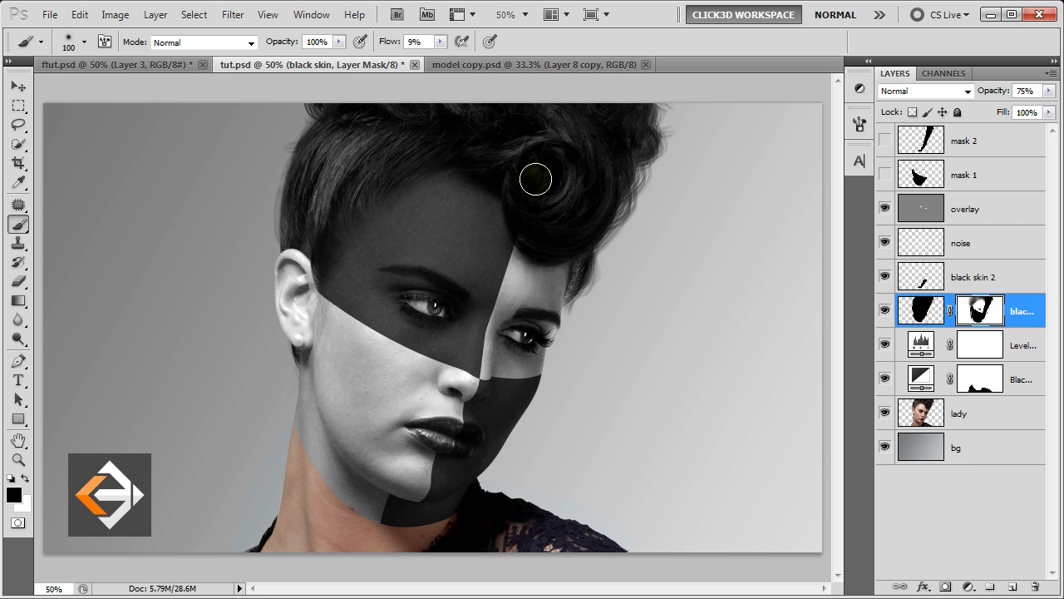
key("bracketleft")
left_click_drag(547, 247, 548, 234)
key("bracketright")
key("bracketright")
key("bracketright")
key("bracketleft")
mouse_move(296, 249)
left_mouse_down()
mouse_move(288, 302)
mouse_move(304, 270)
mouse_move(280, 228)
mouse_move(280, 238)
left_mouse_up()
key("bracketright")
key("bracketleft")
mouse_move(487, 124)
left_mouse_down()
mouse_move(479, 149)
mouse_move(582, 179)
left_mouse_up()
key("bracketright")
Undo the dark blob on the curl and clean up the hair fringe and top
key("ctrl+z")
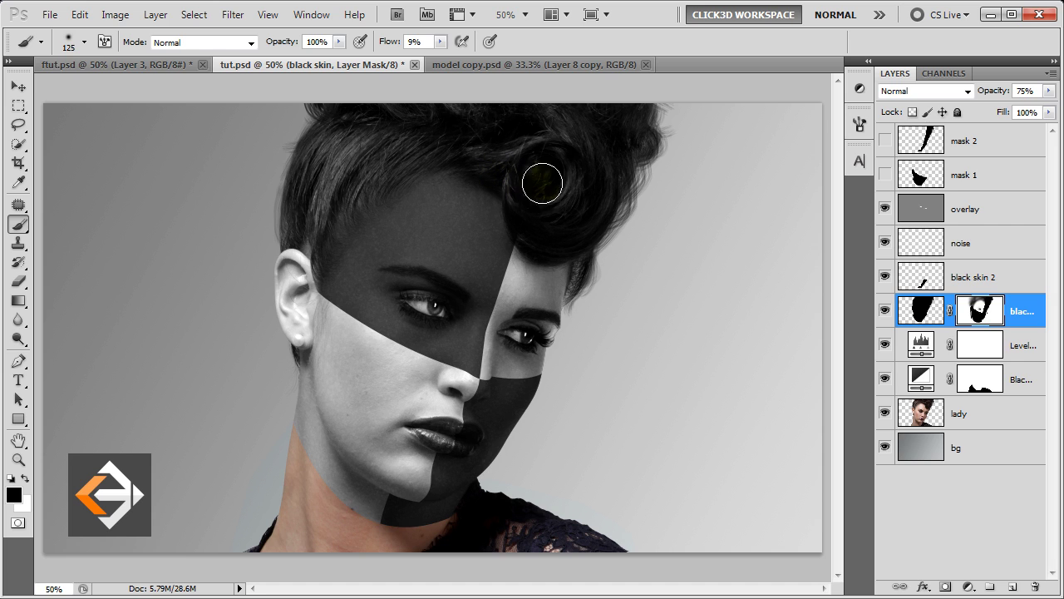
key("bracketleft")
key("bracketleft")
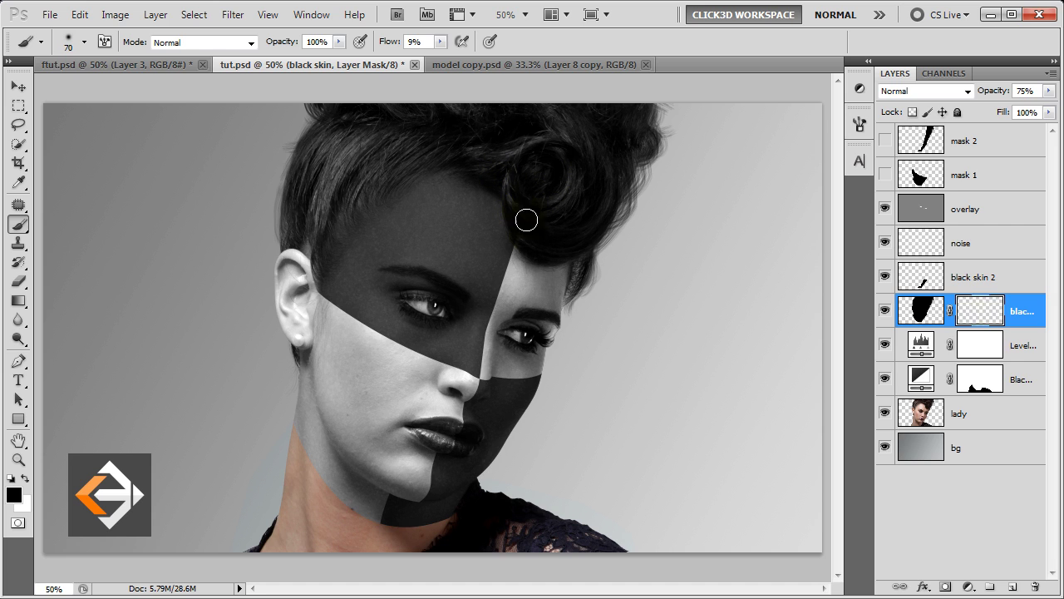
left_click_drag(534, 249, 577, 241)
key("bracketright")
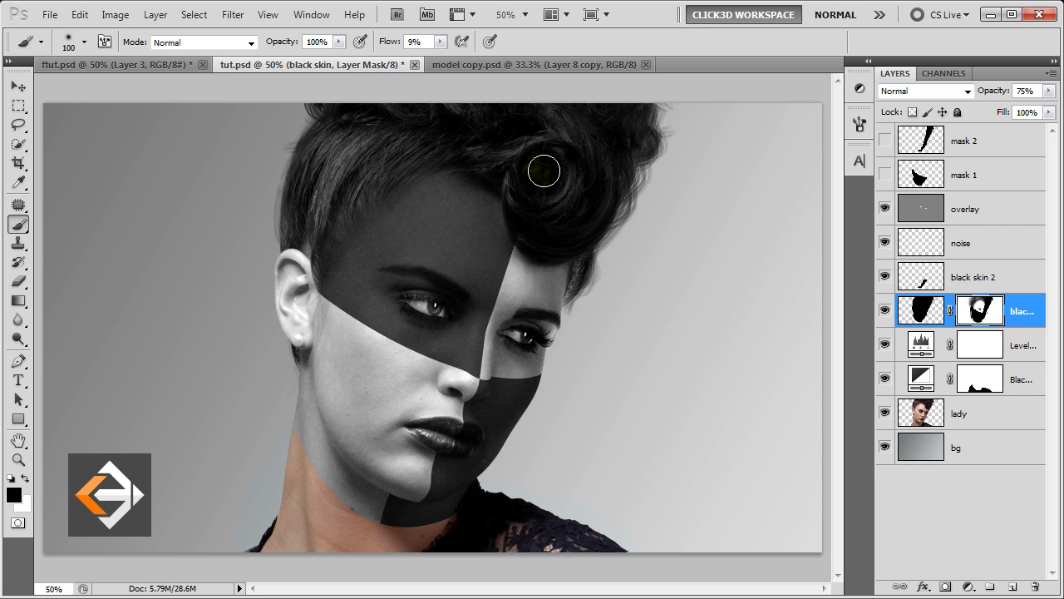
key("bracketright")
left_click_drag(634, 124, 584, 183)
key("bracketleft")
key("bracketleft")
key("v")
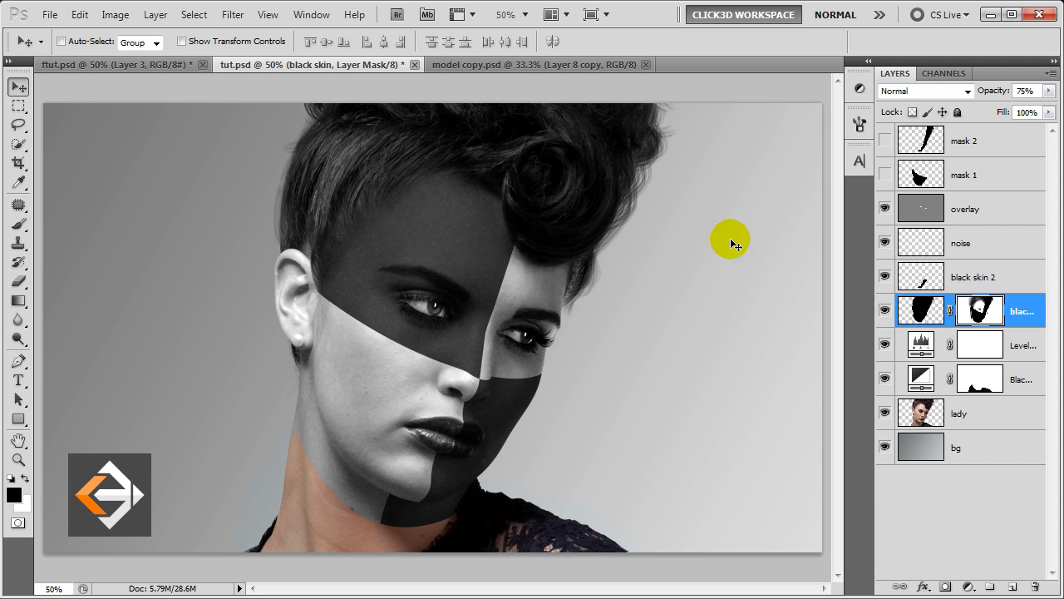
left_click(1003, 248)
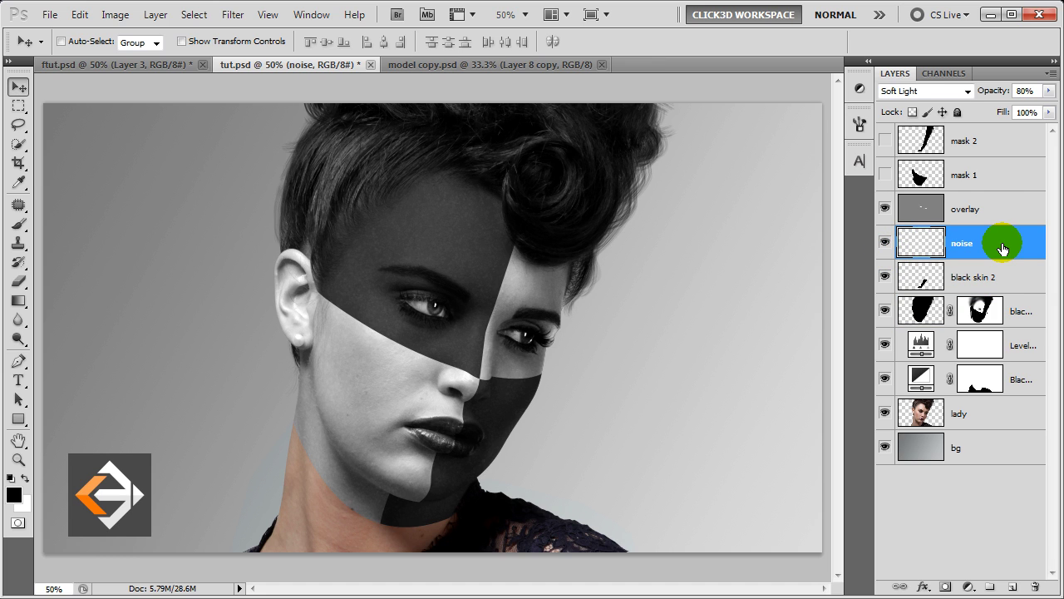
Create a new layer named 'particles' above noise at 75% opacity
left_click(1013, 587)
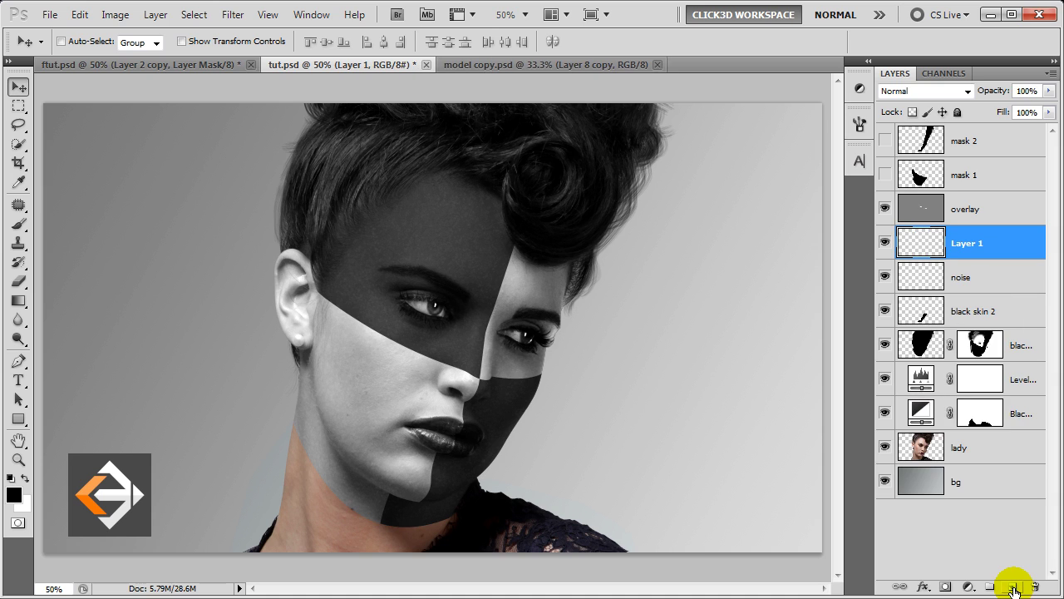
double_click(968, 243)
type("ar")
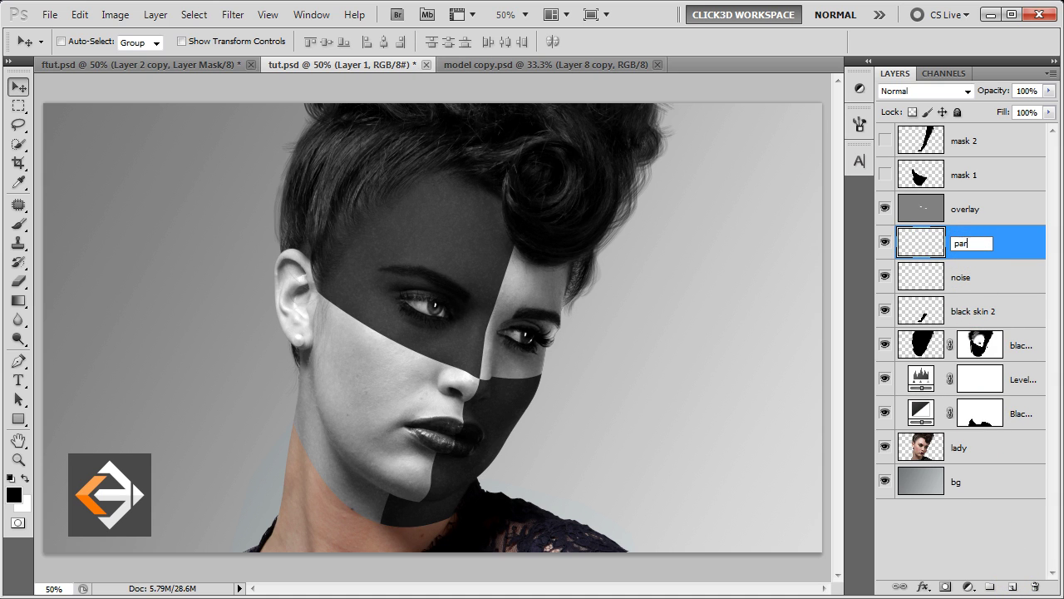
type("ticle")
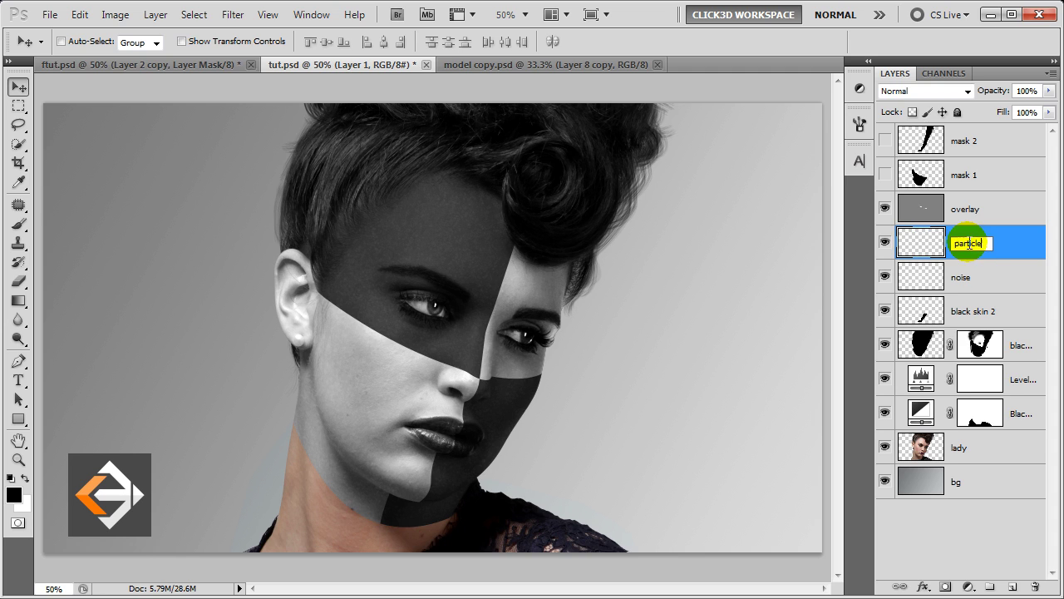
type("s")
key("Return")
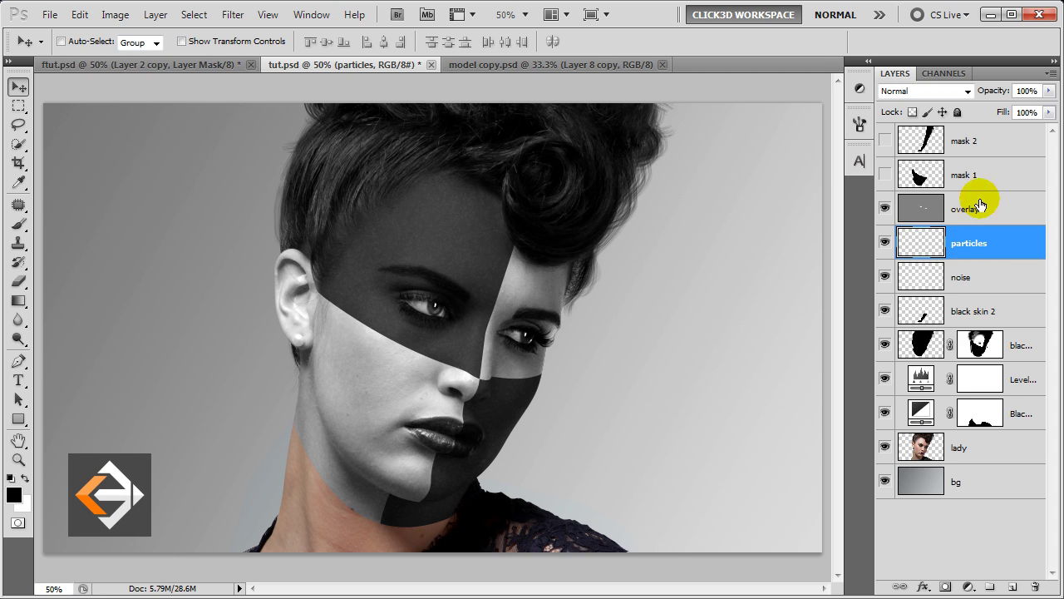
left_click(1022, 91)
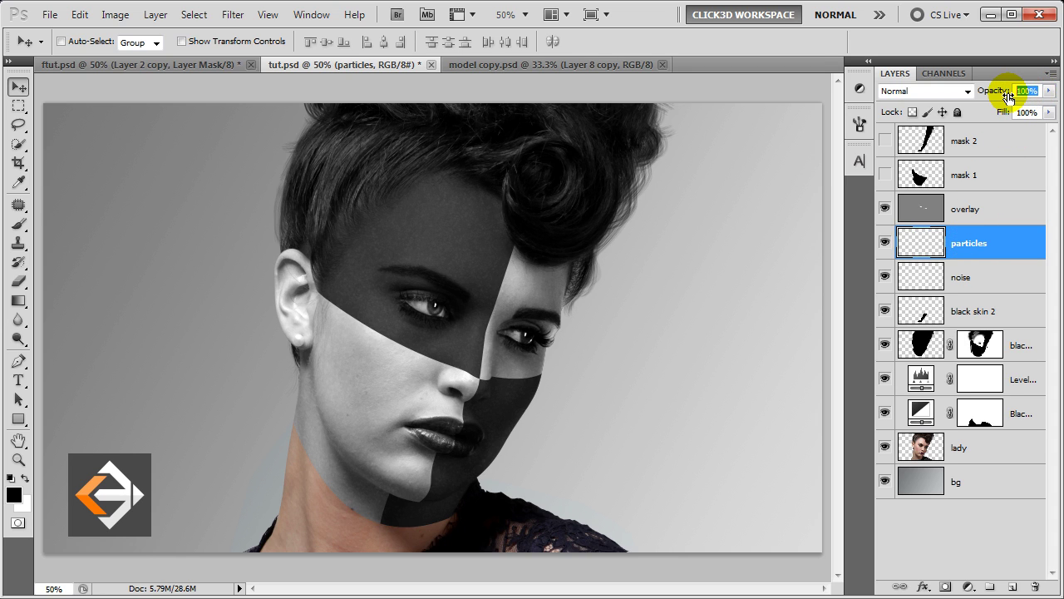
type("75")
left_click(1009, 240)
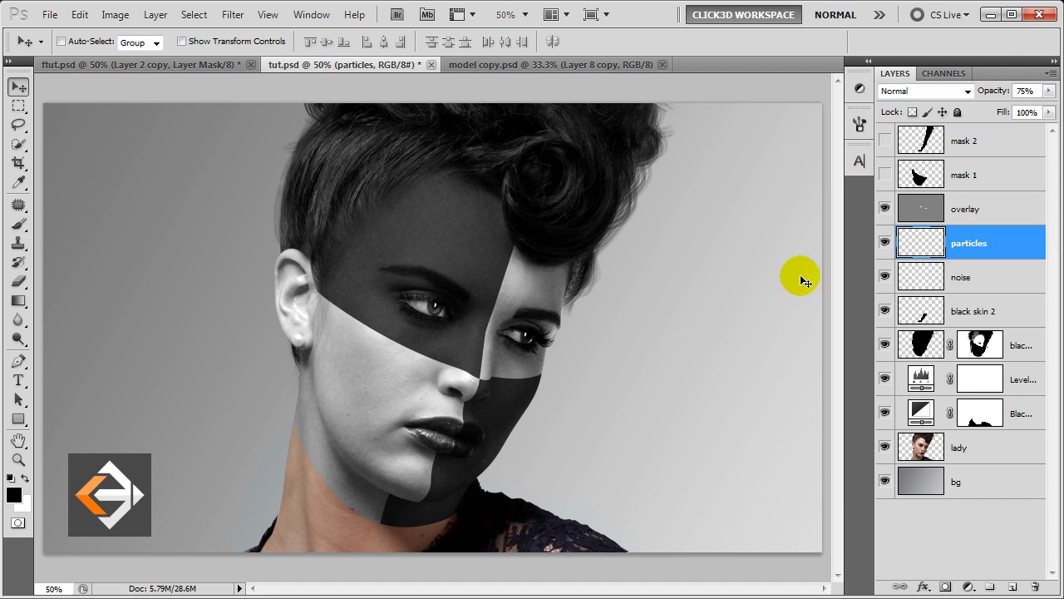
left_click(18, 223)
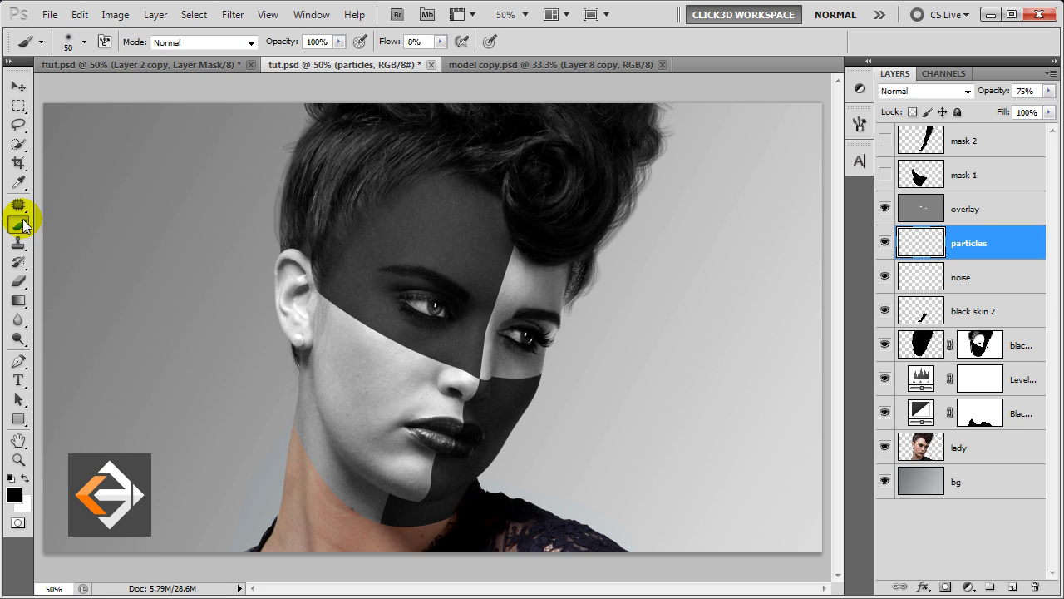
Choose a 19 px hard round brush at 100% flow
right_click(192, 158)
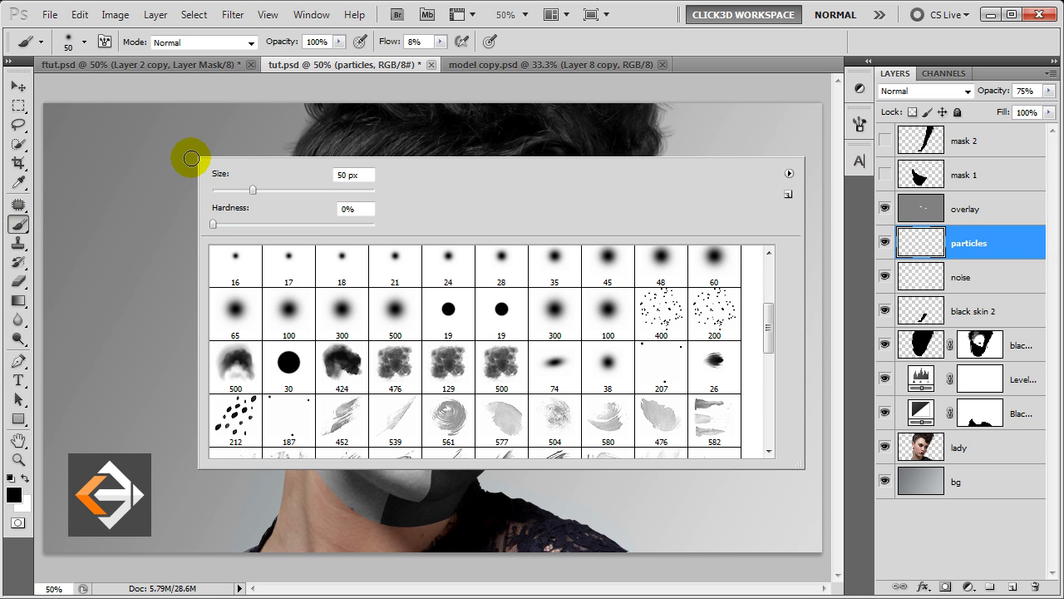
double_click(499, 312)
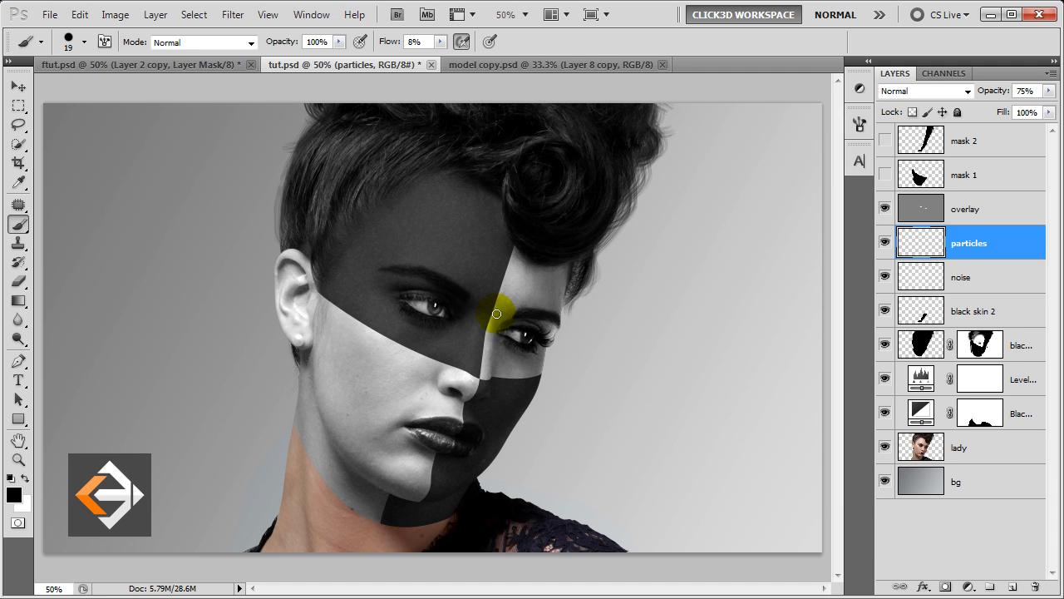
key("bracketright")
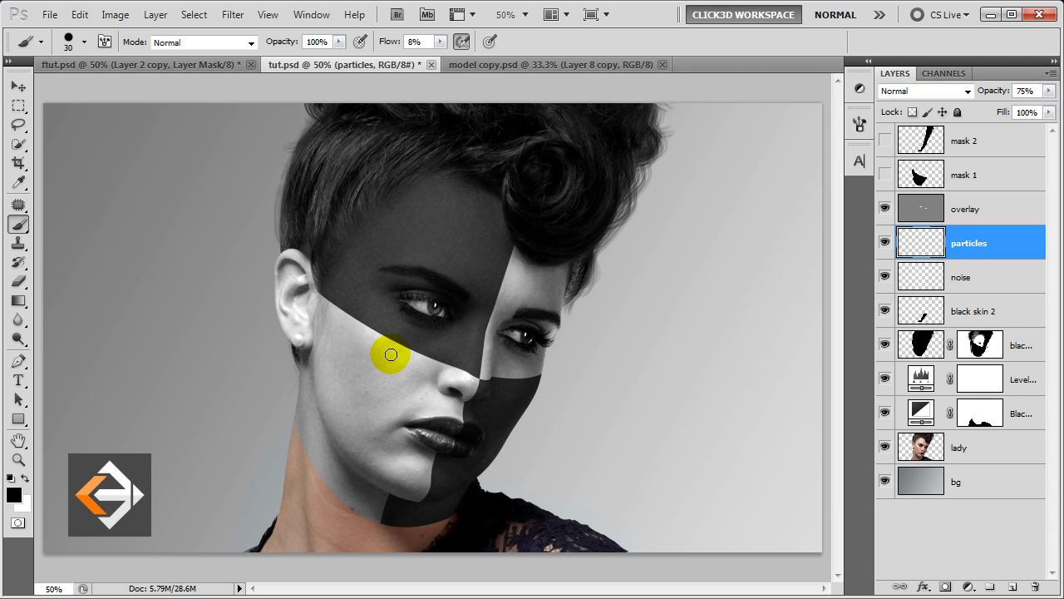
key("0")
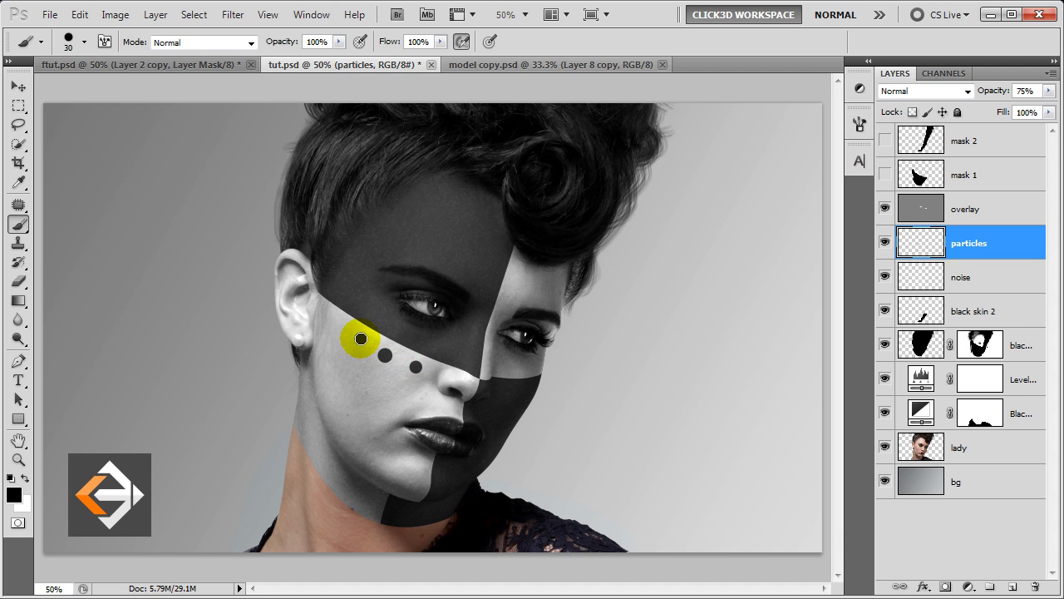
key("bracketleft")
Paint rows of small black dots across the cheek and under the right eye
key("bracketleft")
key("bracketleft")
key("bracketleft")
left_click_drag(392, 380, 325, 369)
key("bracketleft")
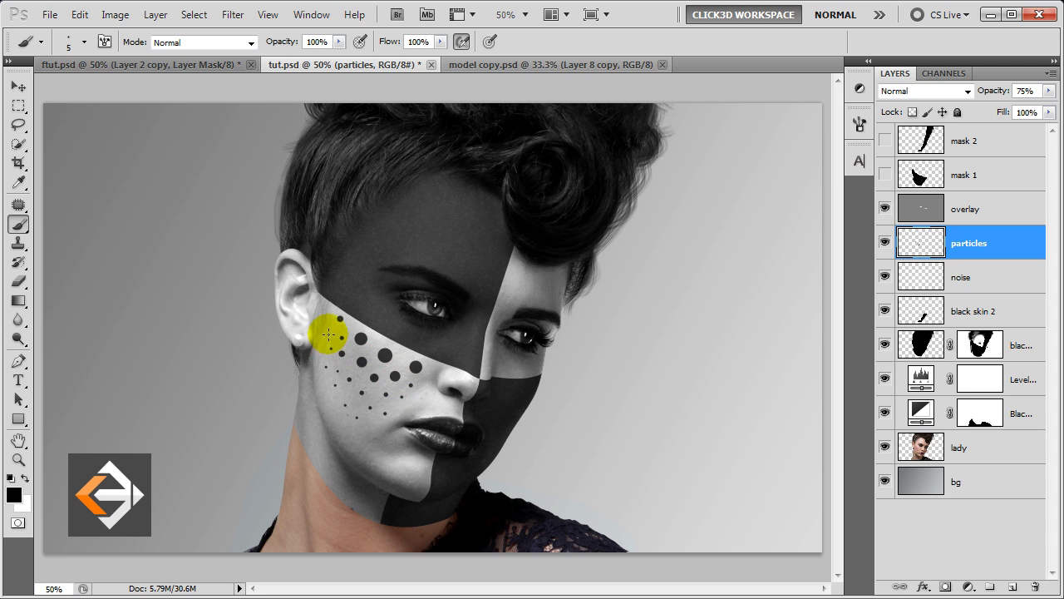
key("bracketleft")
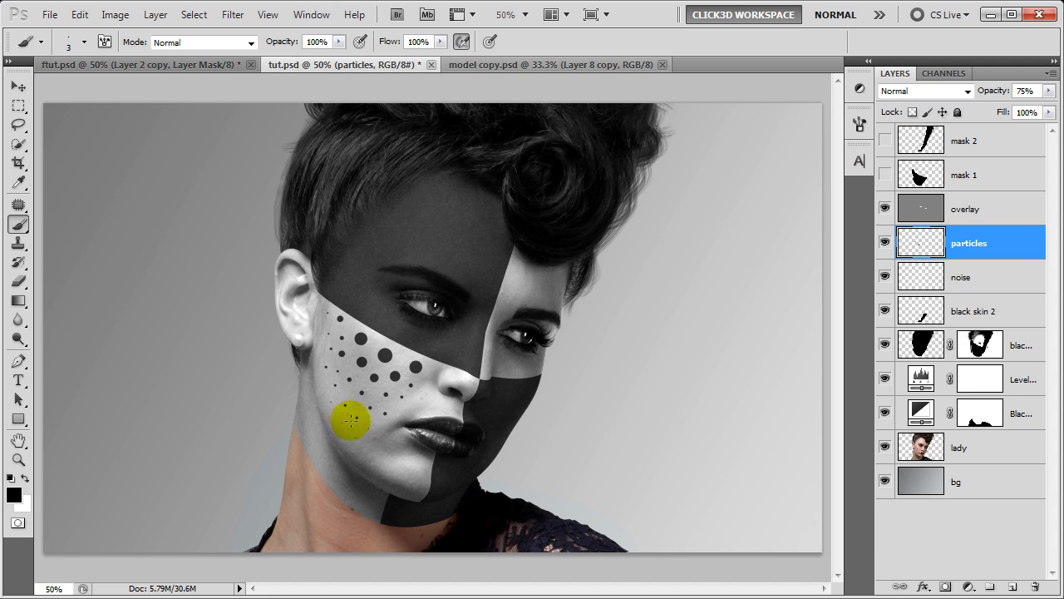
key("bracketright")
key("bracketright")
key("bracketright")
key("bracketright")
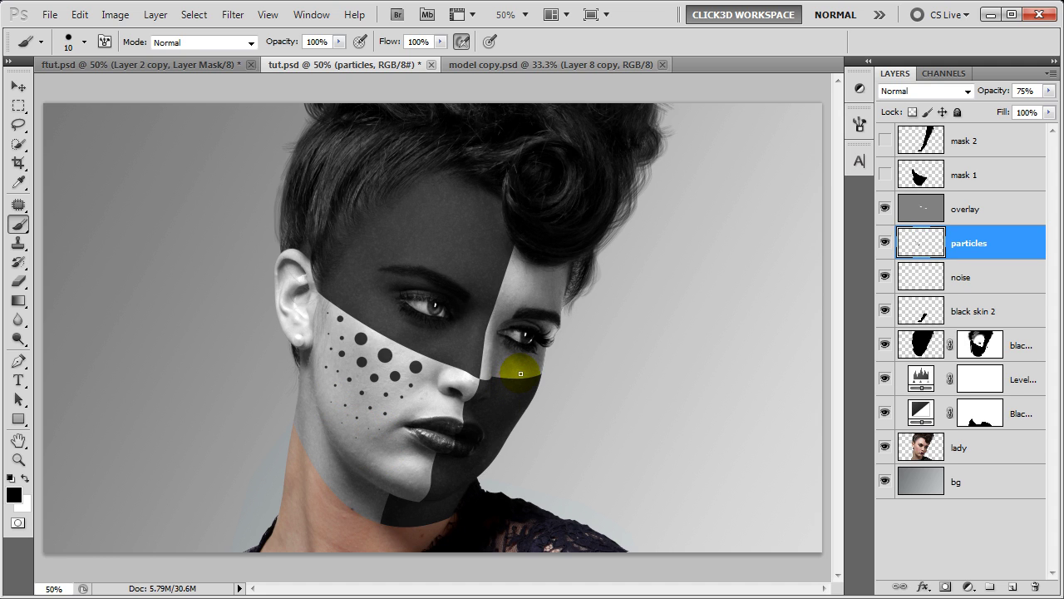
key("bracketleft")
left_click(504, 373)
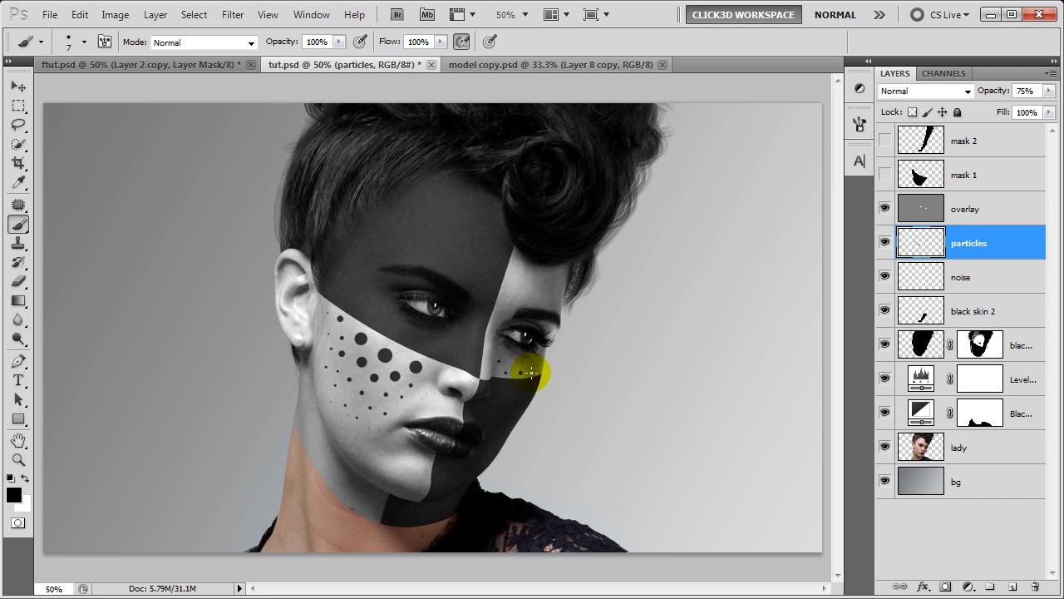
key("bracketleft")
key("bracketleft")
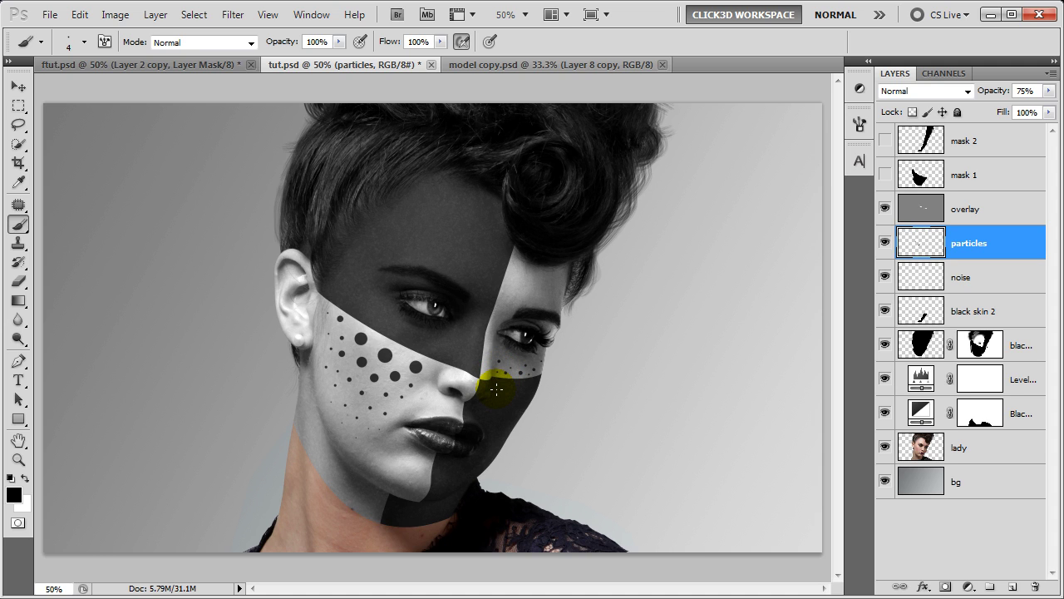
key("v")
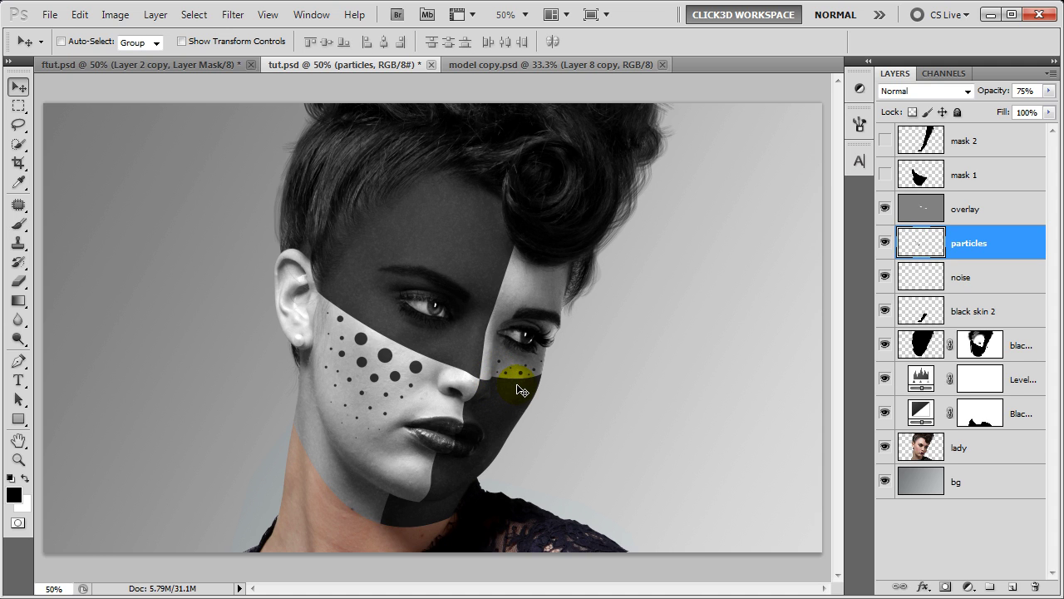
left_click(966, 345)
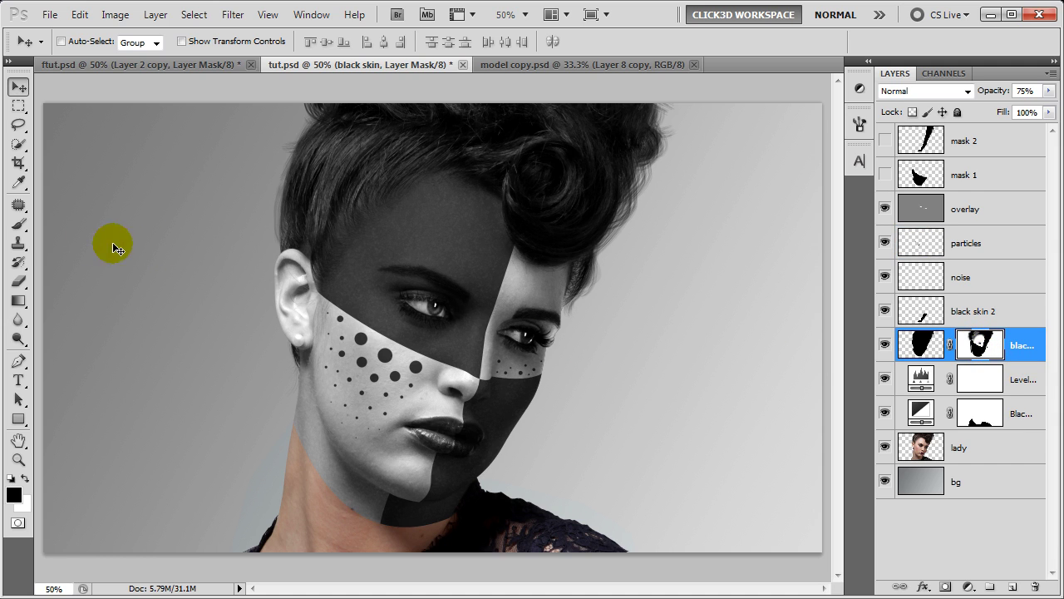
Punch two light dots into the dark cheek band on the black skin mask
left_click(18, 225)
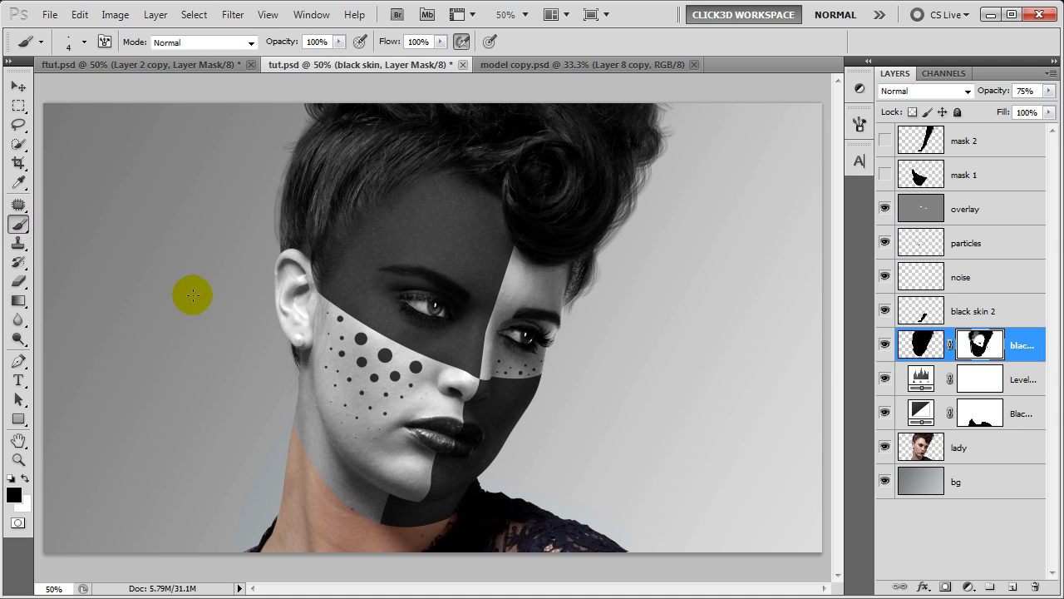
key("bracketright")
key("bracketright")
key("bracketright")
key("bracketright")
key("bracketright")
key("bracketright")
key("bracketright")
left_click(407, 346)
key("bracketleft")
key("bracketright")
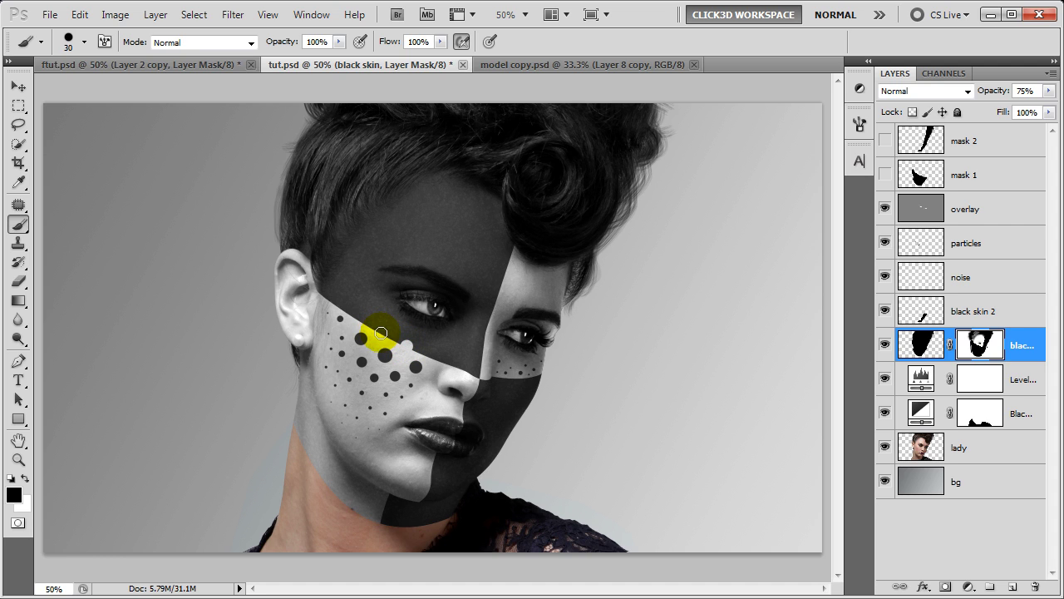
key("bracketleft")
left_click(381, 332)
Add a trail of smaller dots near and around the left eye
key("bracketleft")
key("bracketleft")
key("bracketleft")
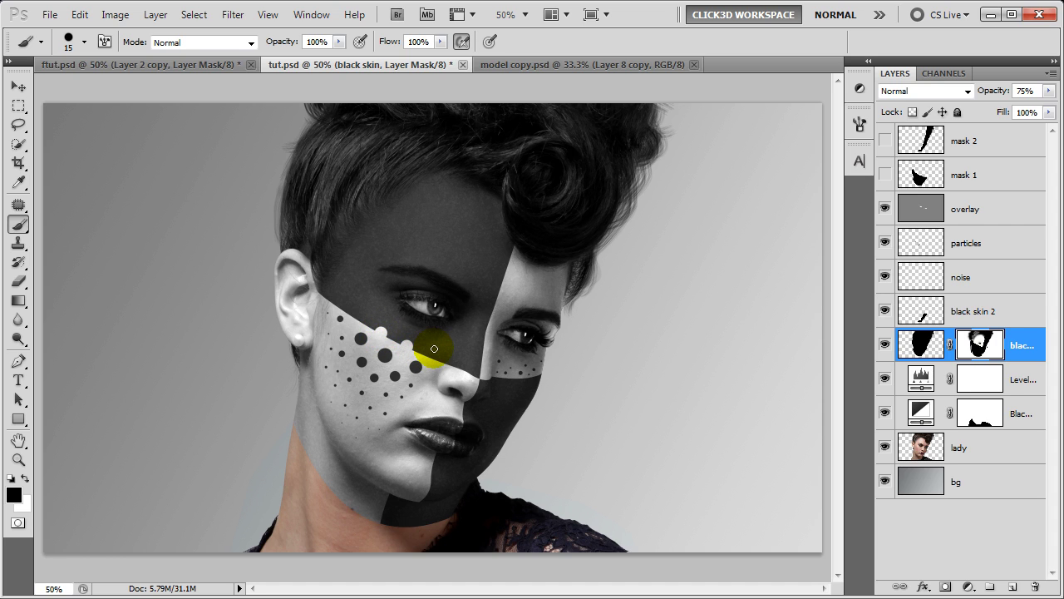
key("bracketleft")
key("bracketleft")
key("bracketleft")
key("bracketleft")
key("bracketleft")
key("bracketleft")
key("bracketleft")
left_click(316, 281)
left_click_drag(421, 353, 464, 384)
key("bracketright")
key("bracketright")
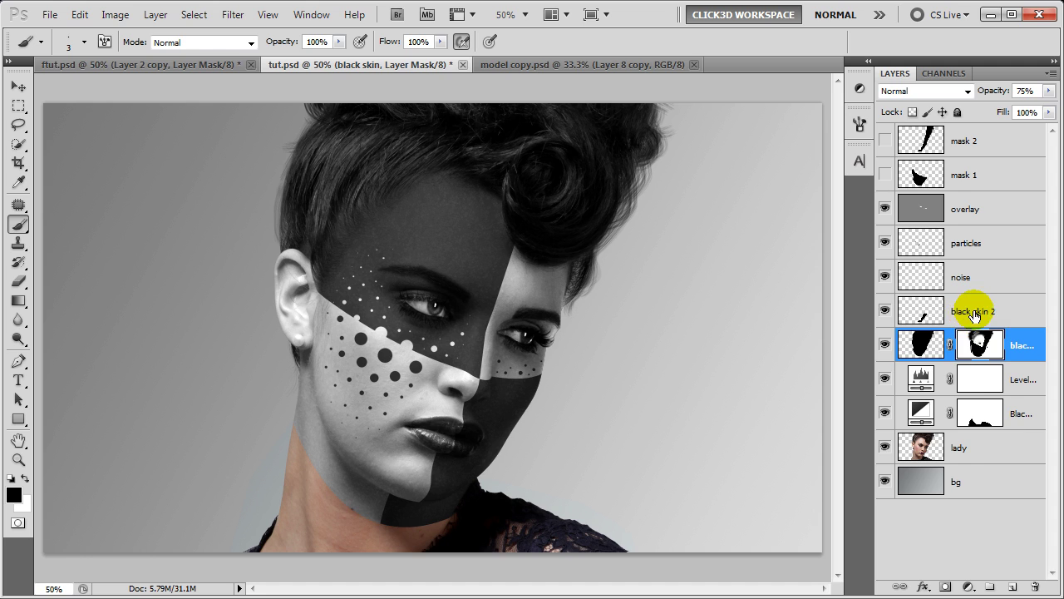
left_click(974, 316)
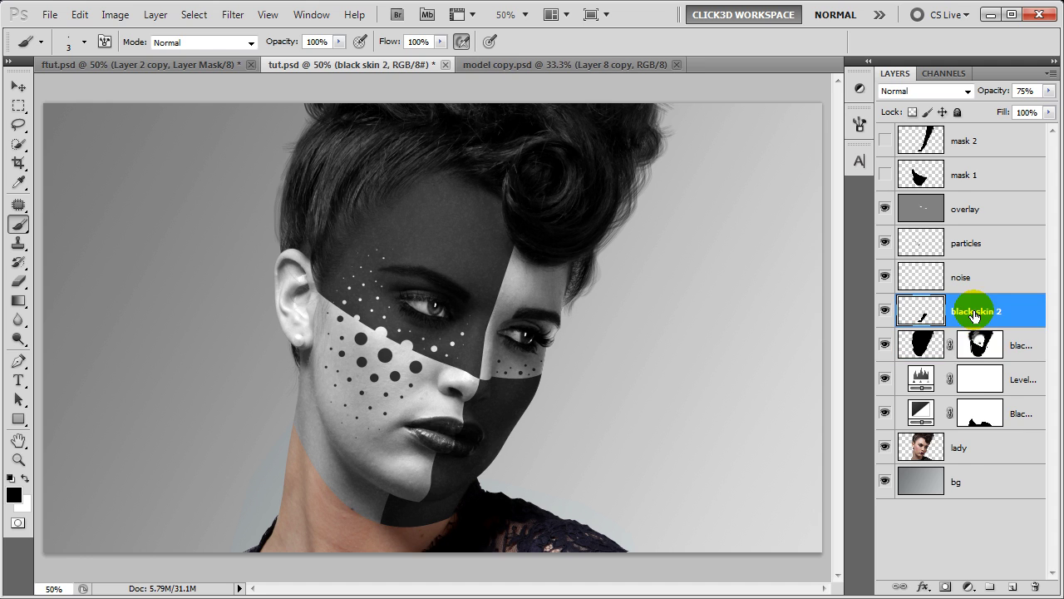
Add a layer mask to black skin 2 and mask out part of the right cheek
left_click(945, 588)
key("bracketright")
key("bracketright")
key("bracketright")
key("bracketright")
key("bracketright")
left_click_drag(521, 386, 522, 387)
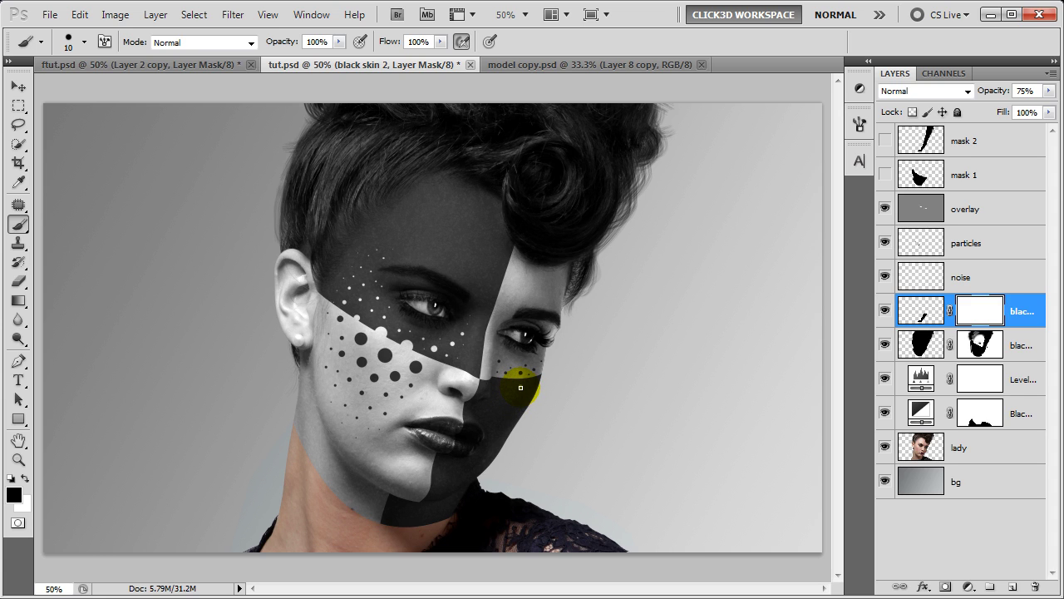
key("bracketleft")
mouse_move(508, 385)
left_mouse_down()
mouse_move(494, 406)
mouse_move(526, 400)
left_mouse_up()
key("bracketleft")
Touch up the cheek mask lower down and nudge black skin 2 up and right
key("bracketleft")
left_click_drag(532, 389, 500, 396)
key("bracketleft")
key("bracketleft")
left_click(503, 389)
left_click(517, 420)
left_click_drag(512, 427, 495, 415)
key("v")
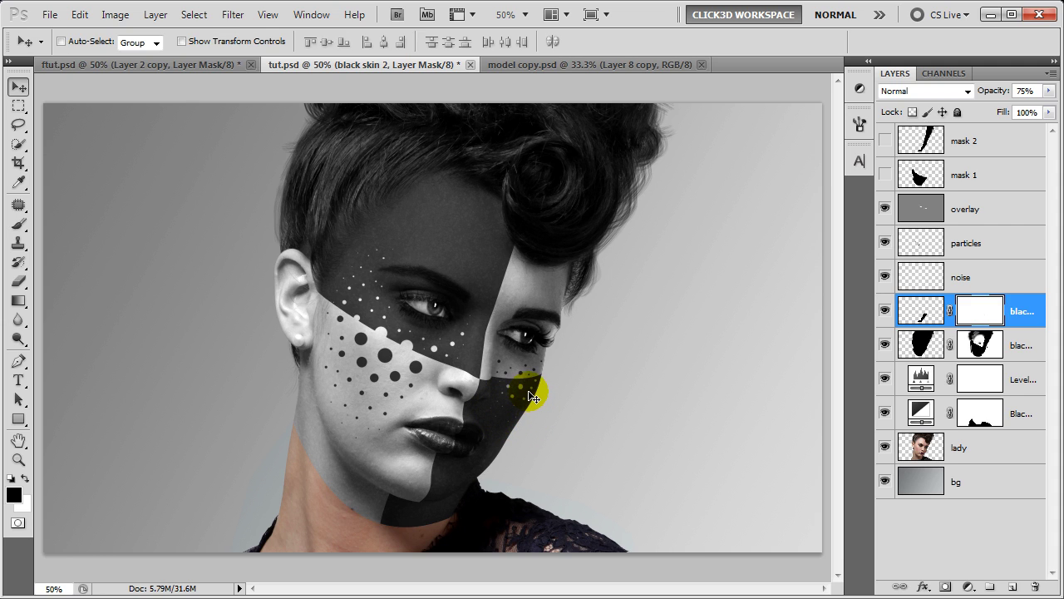
left_click_drag(532, 398, 543, 382)
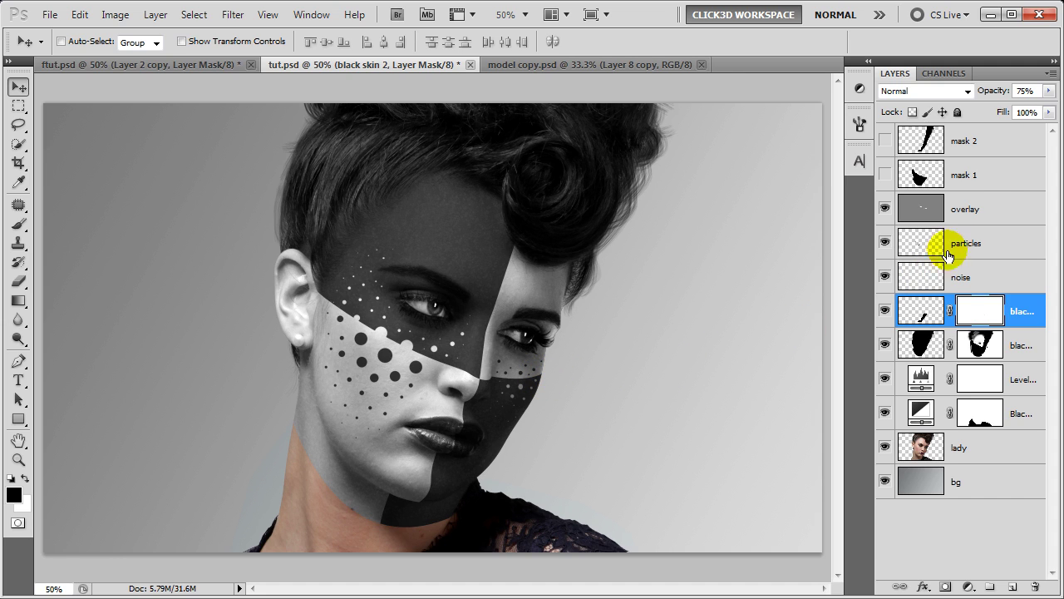
left_click(992, 211)
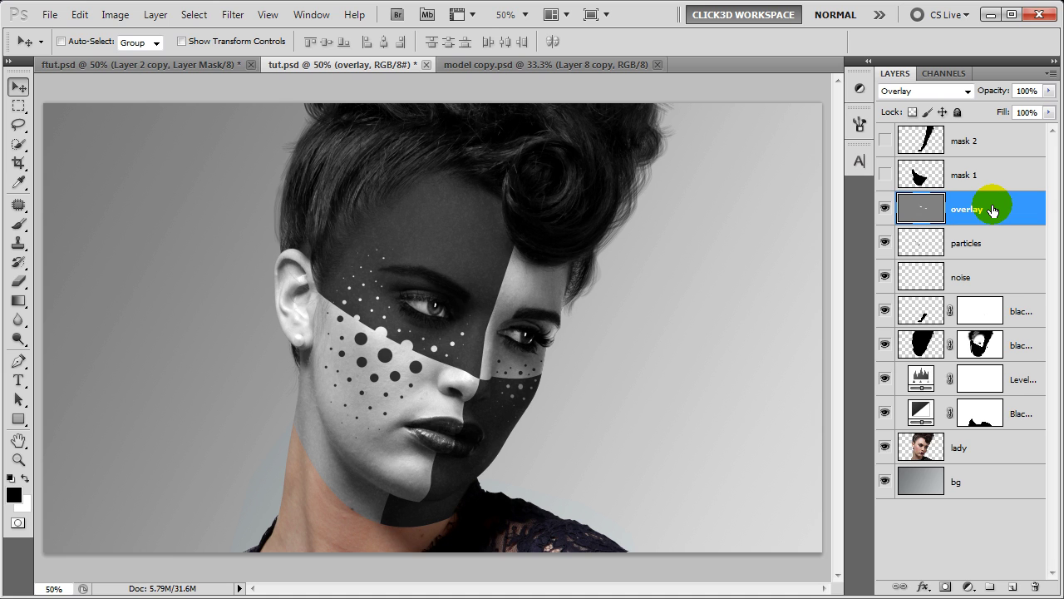
Add a Color Balance adjustment layer with shadows set to -1, 0, 2
left_click(969, 588)
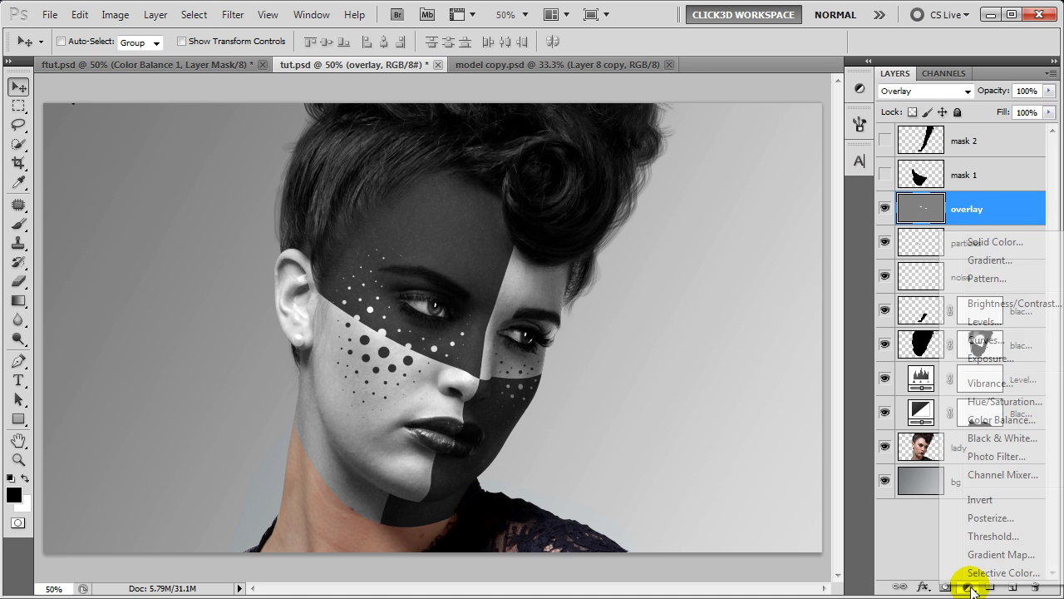
left_click(978, 420)
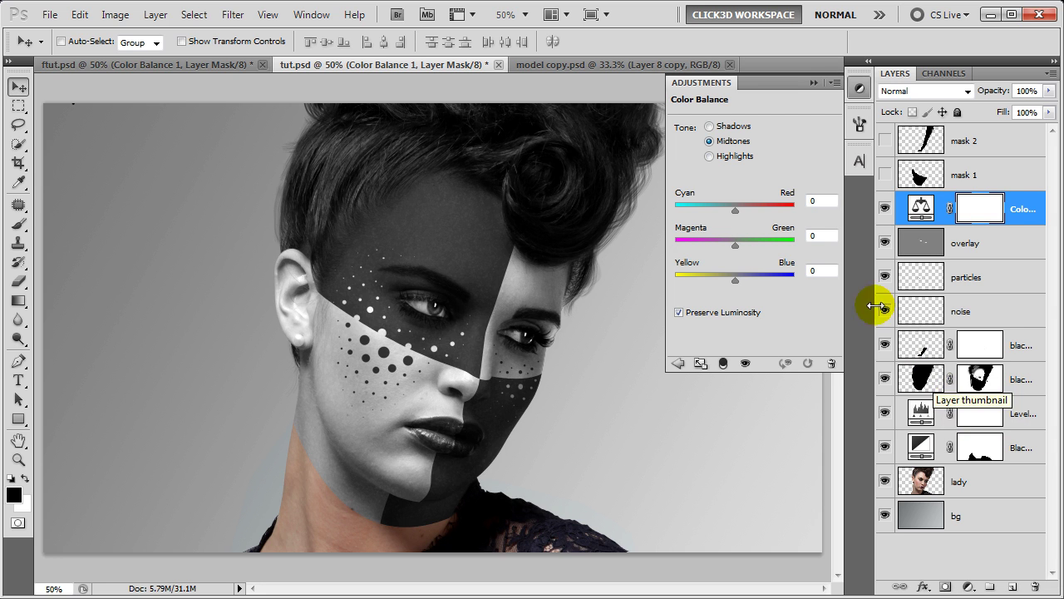
left_click(819, 201)
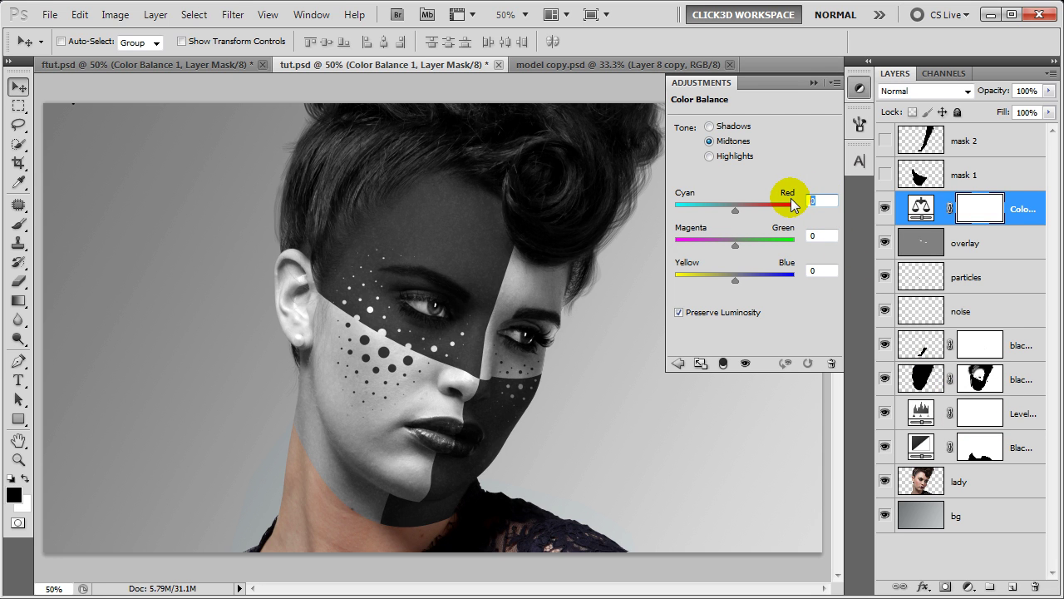
type("-1")
left_click(740, 125)
left_click(819, 201)
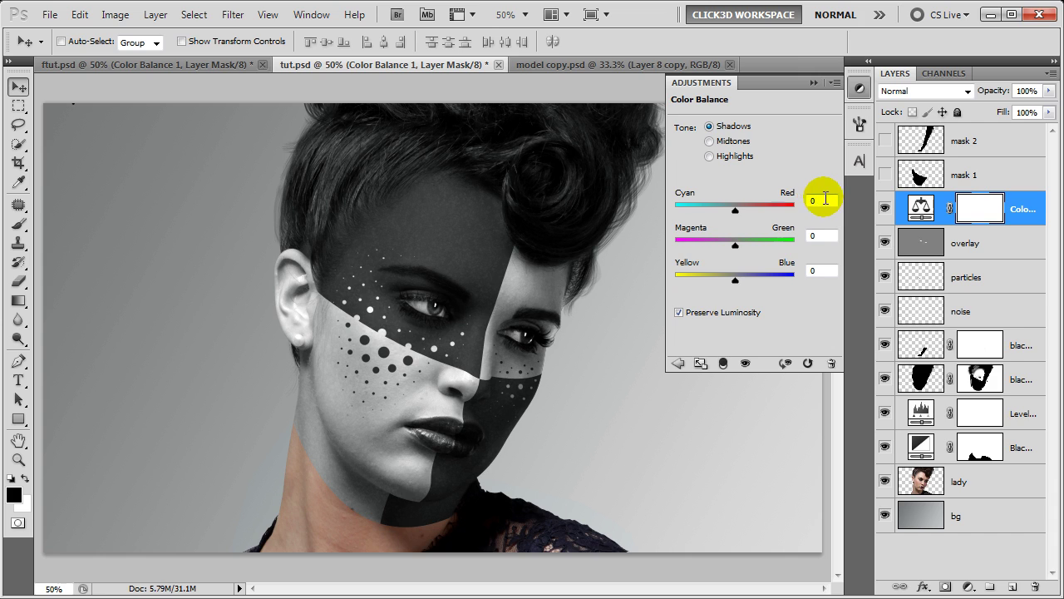
type("-1")
key("Tab")
key("Tab")
type("2")
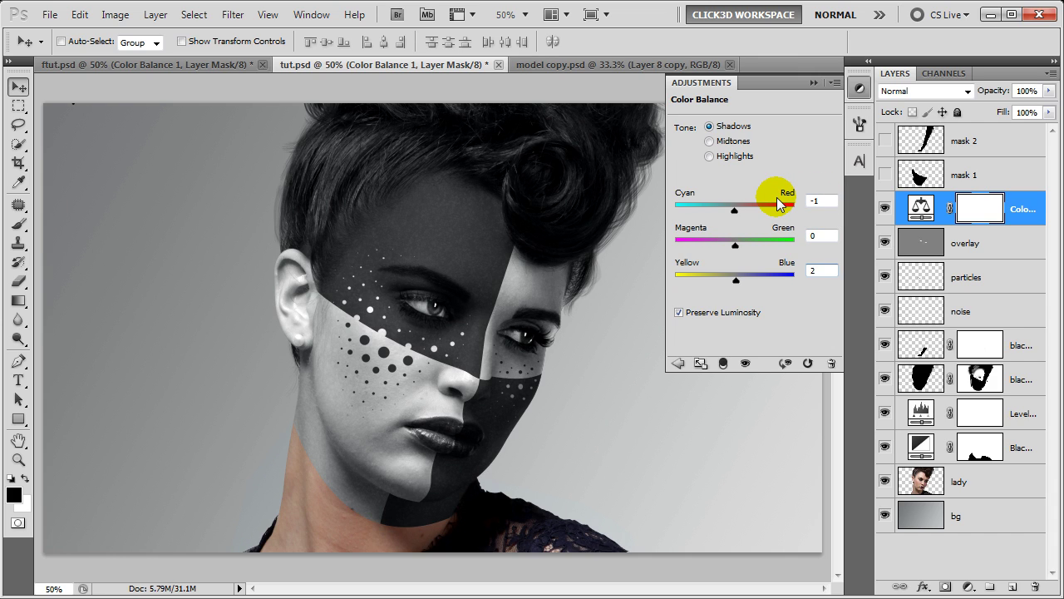
Set the Color Balance highlights to 0, -2, -3
left_click(746, 158)
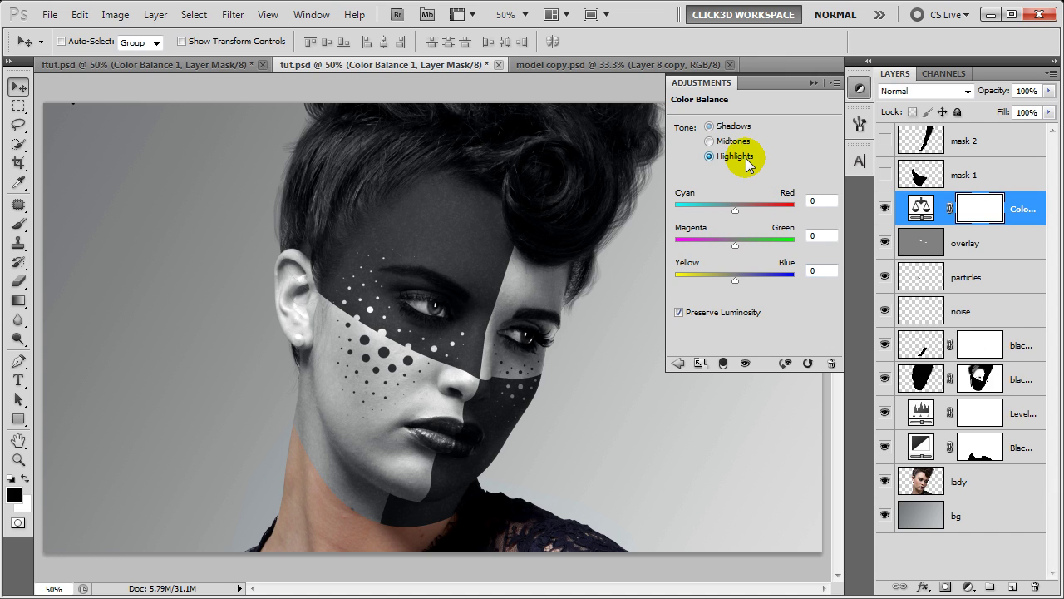
left_click(810, 236)
type("2")
key("Tab")
type("-3")
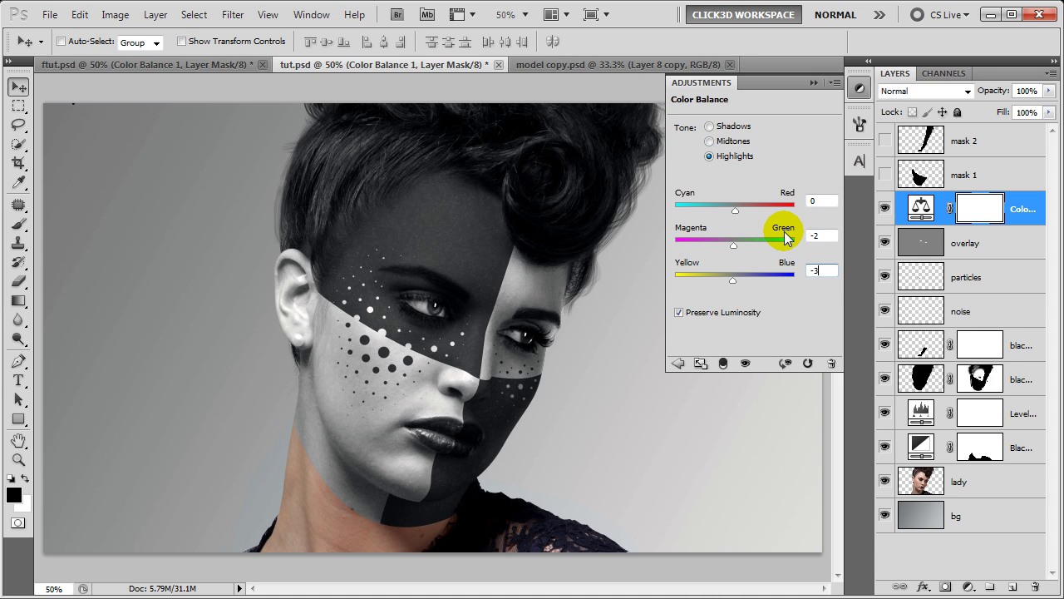
left_click(813, 83)
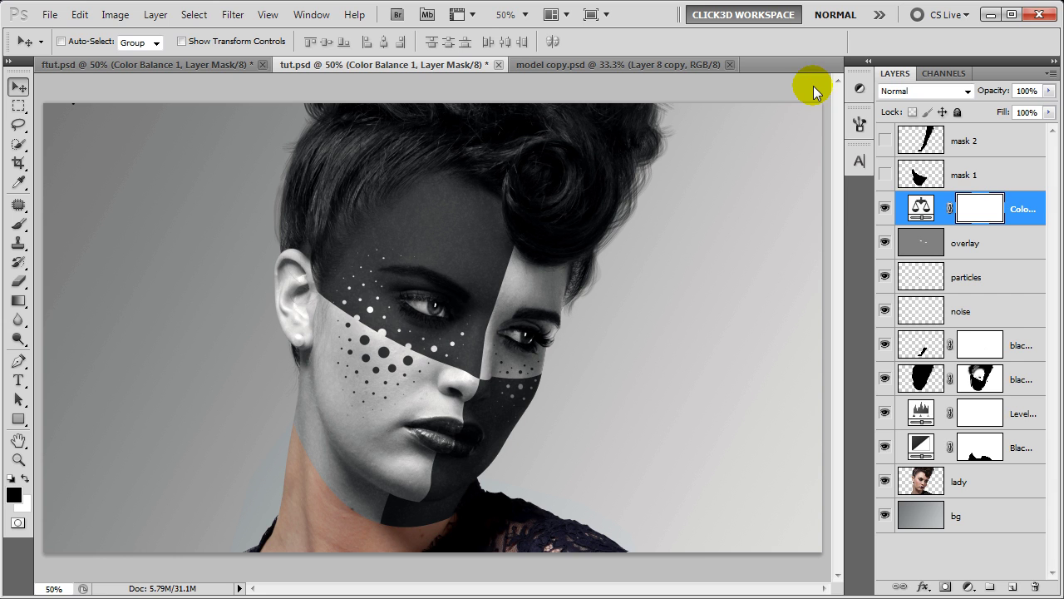
Add a Brightness/Contrast layer on top with brightness 12 and contrast 0
left_click(967, 586)
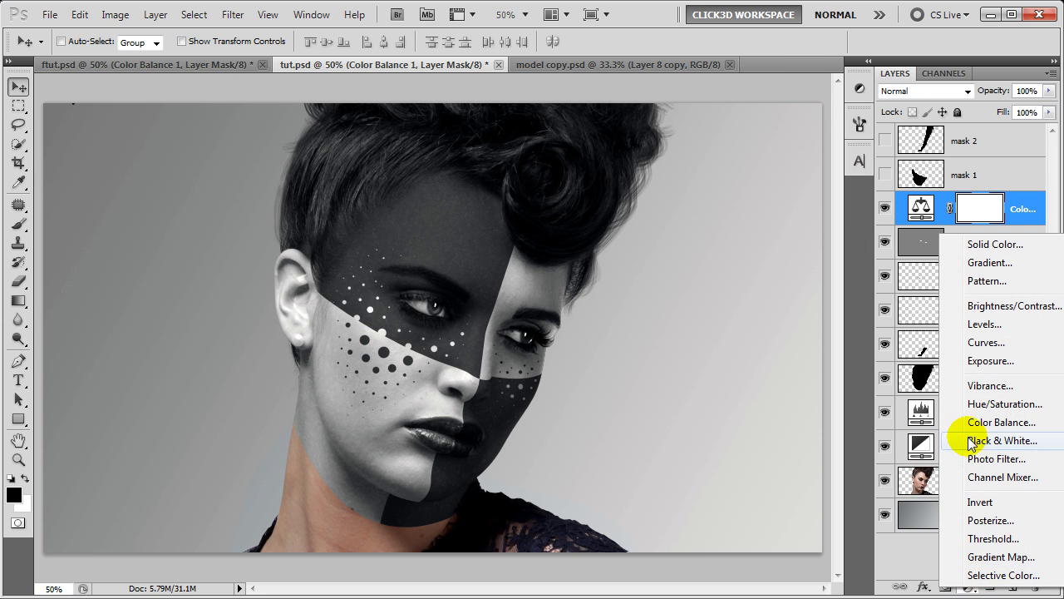
left_click(968, 310)
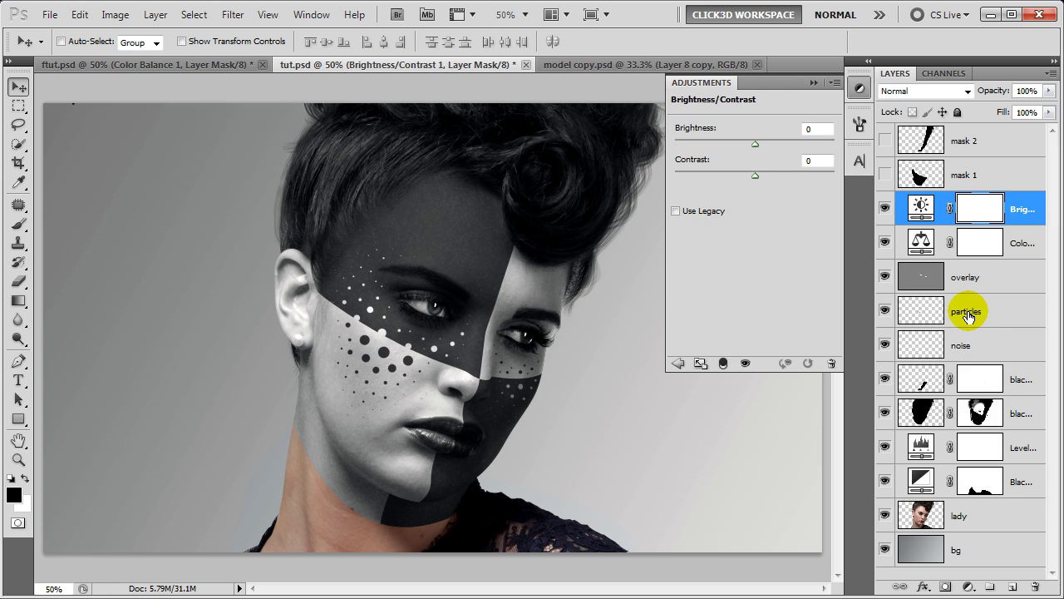
left_click_drag(755, 144, 762, 144)
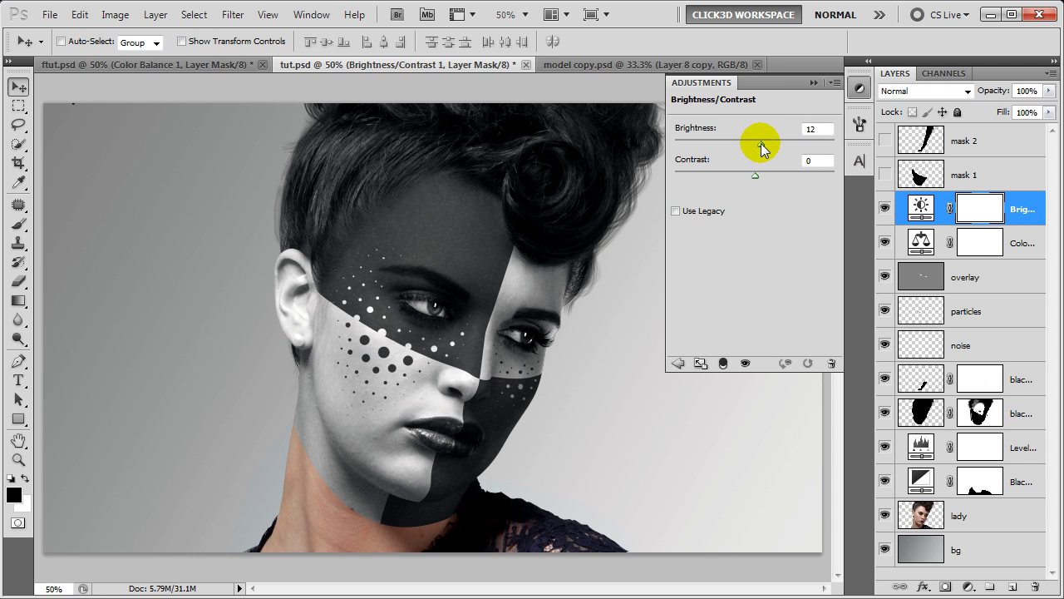
left_click(812, 84)
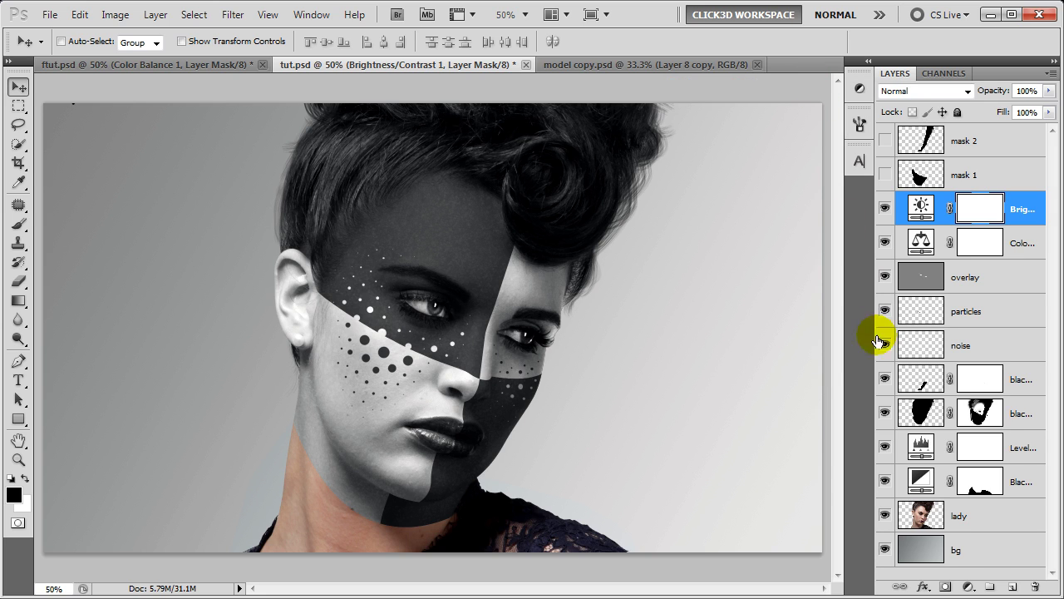
left_click(980, 556)
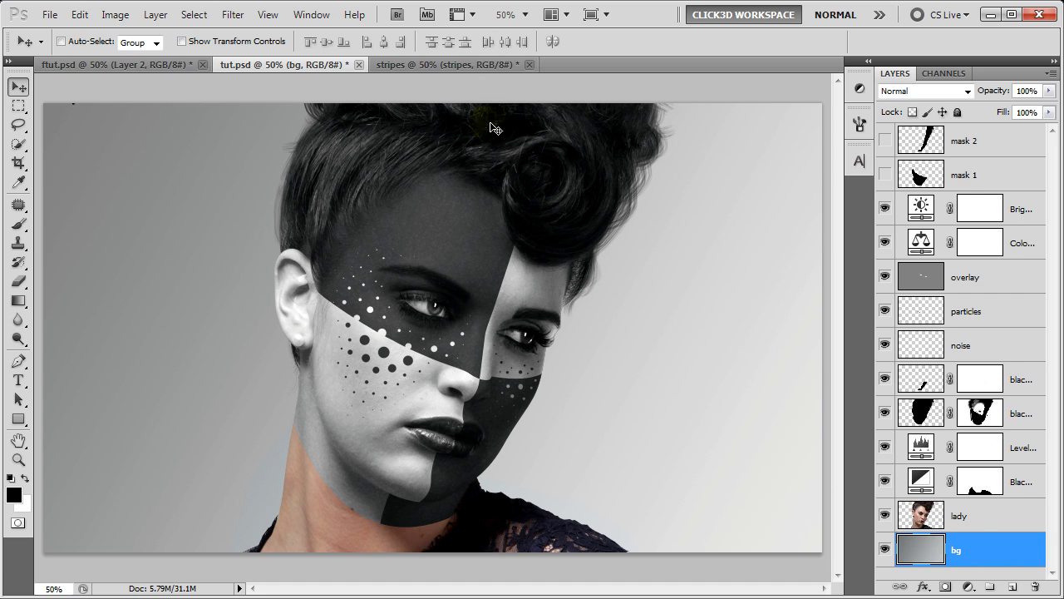
Bring the stripes layer into tut.psd and stamp all visible layers into Layer 1
left_click(468, 72)
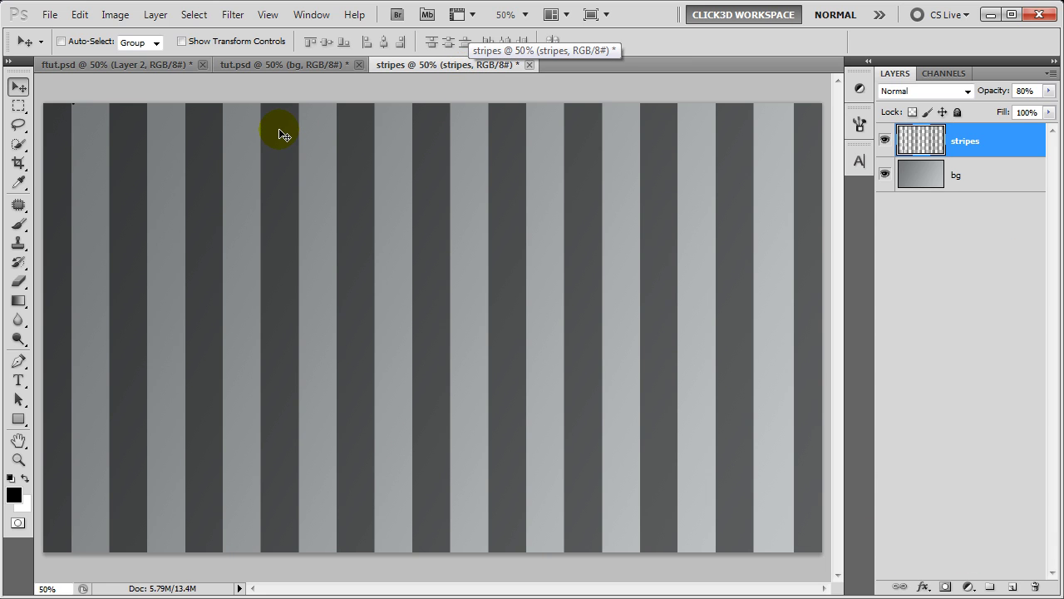
mouse_move(279, 133)
left_mouse_down()
mouse_move(279, 69)
mouse_move(293, 182)
left_mouse_up()
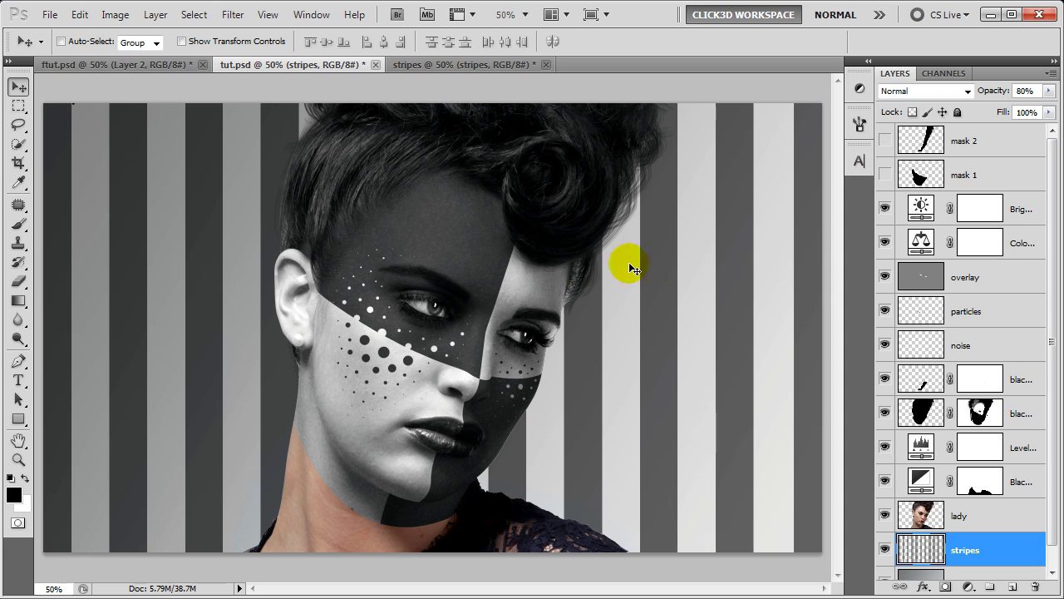
left_click(1017, 213)
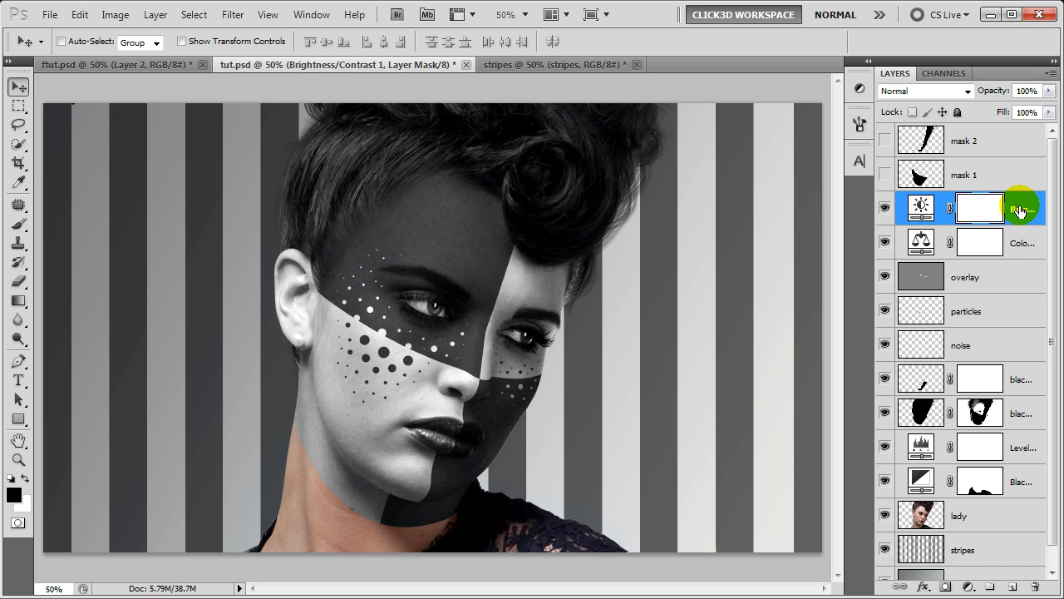
key("ctrl+alt+shift+e")
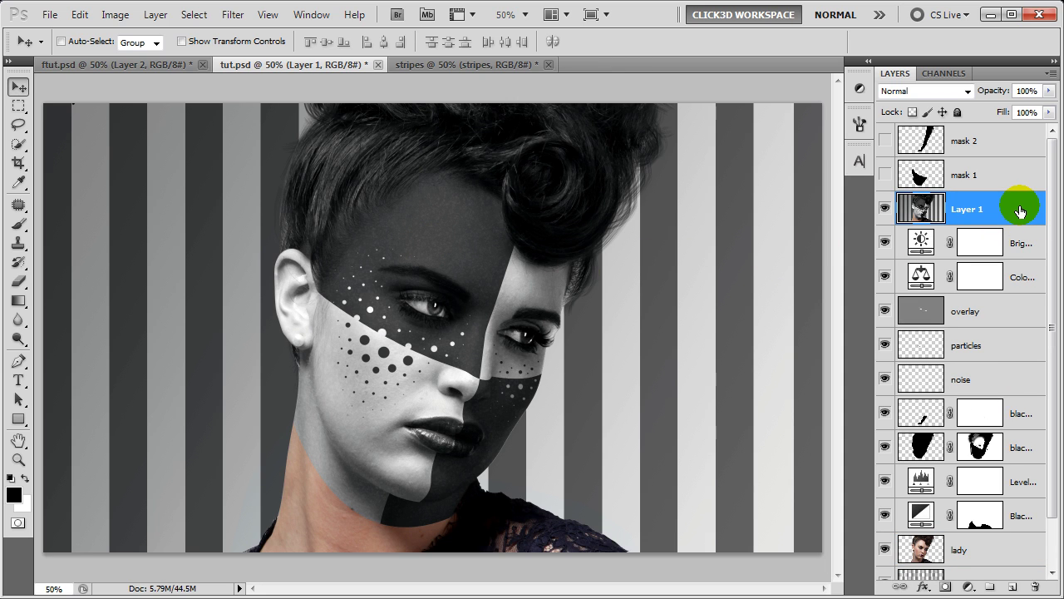
Set Layer 1 to Linear Light and apply High Pass at 1.0 pixel radius
left_click(967, 92)
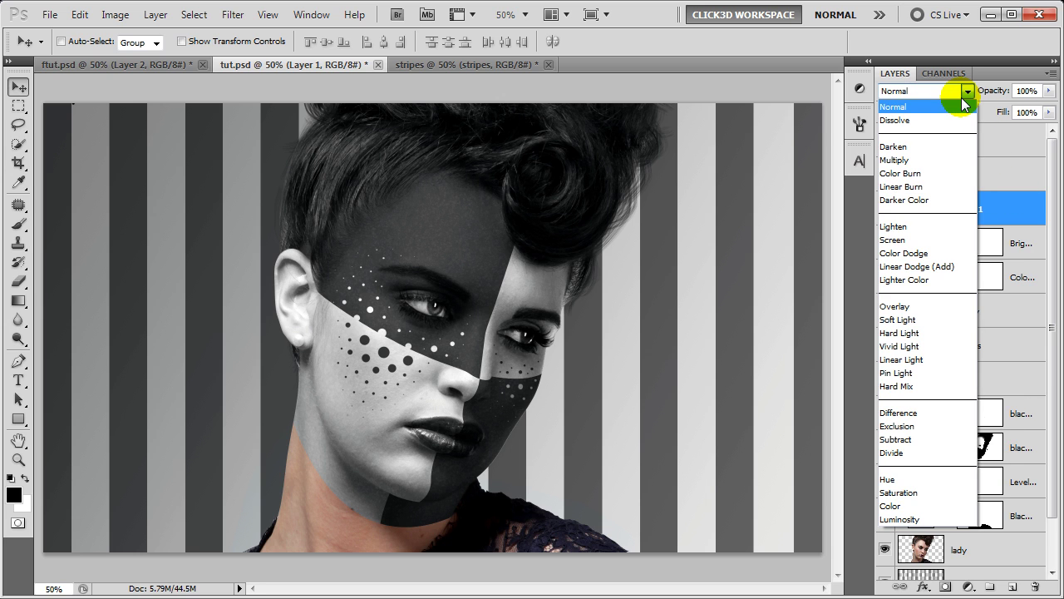
left_click(936, 361)
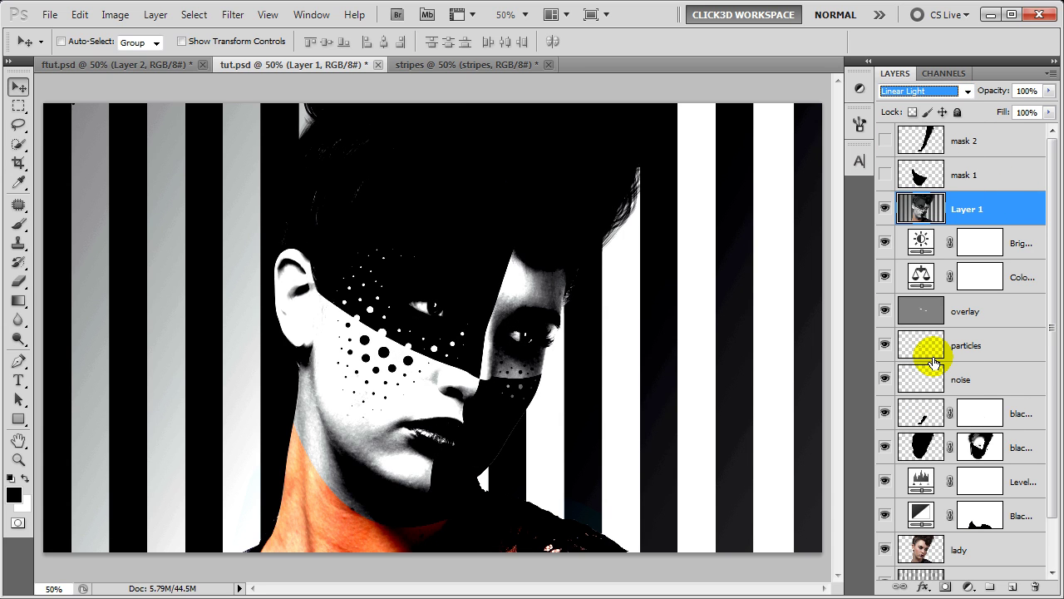
left_click(233, 15)
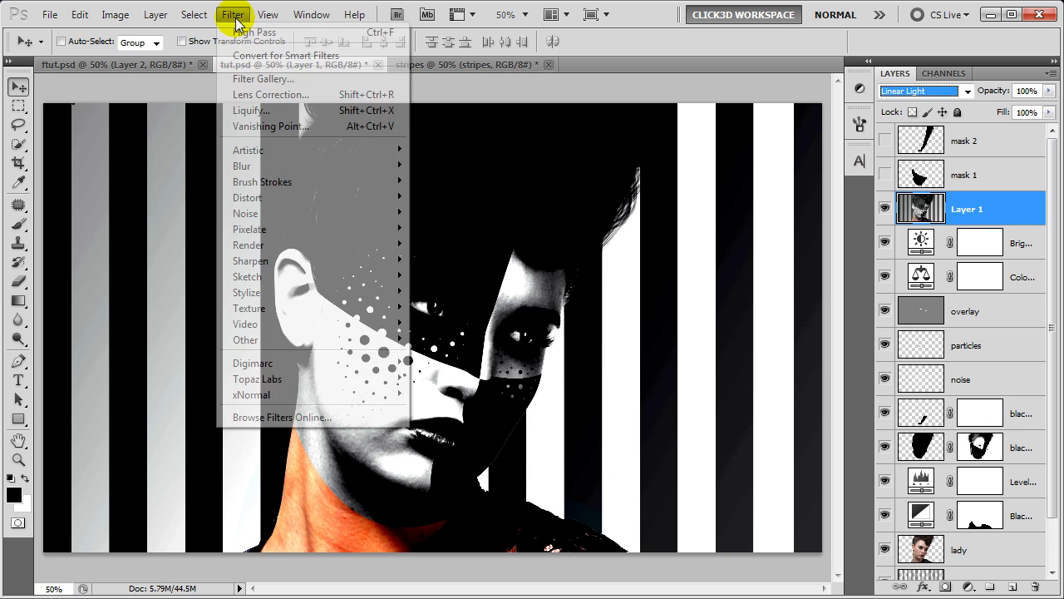
mouse_move(307, 339)
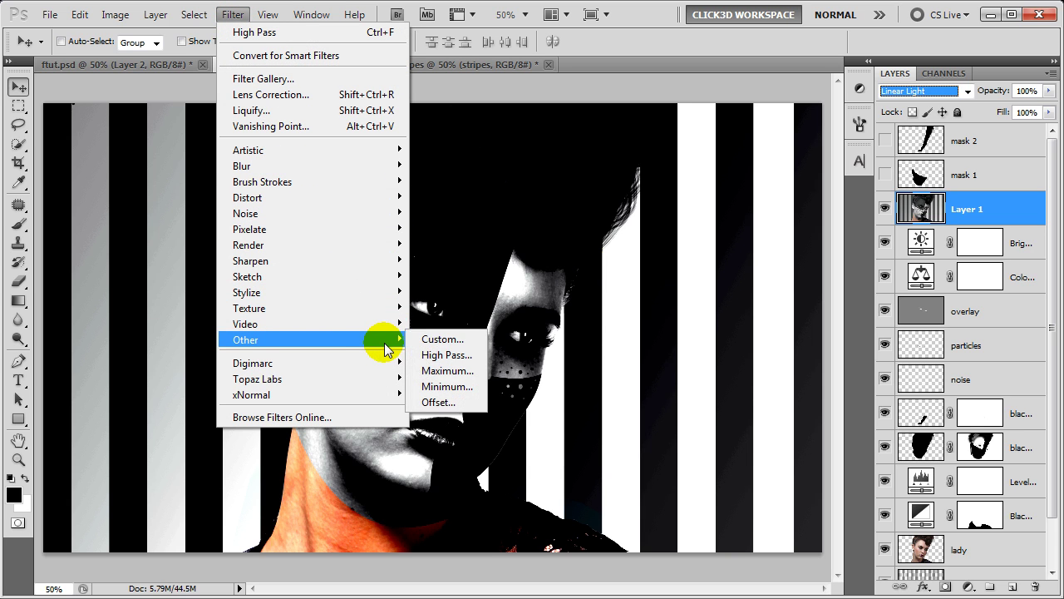
left_click(447, 355)
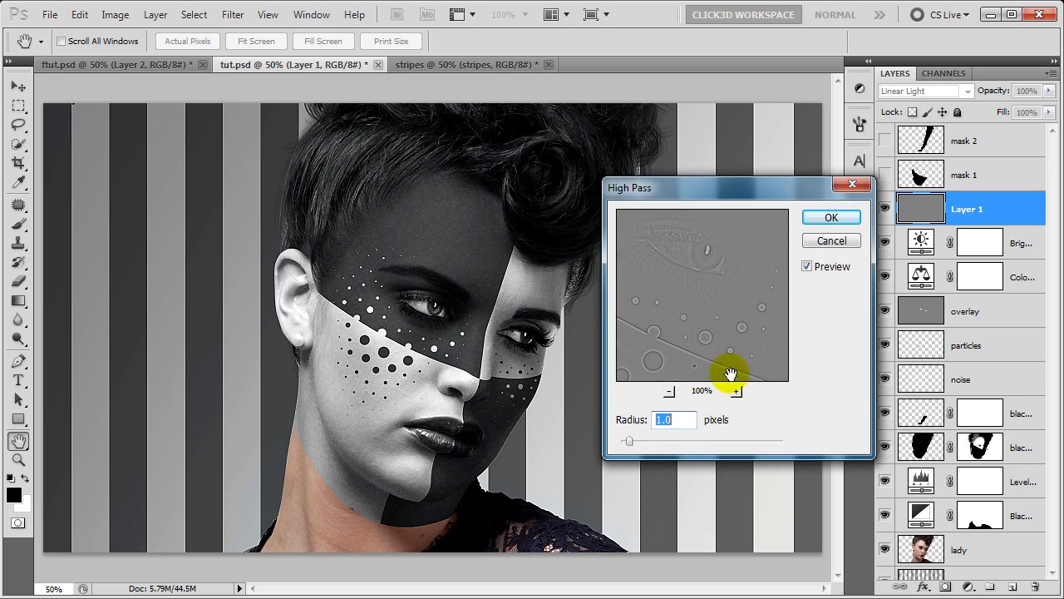
left_click(829, 224)
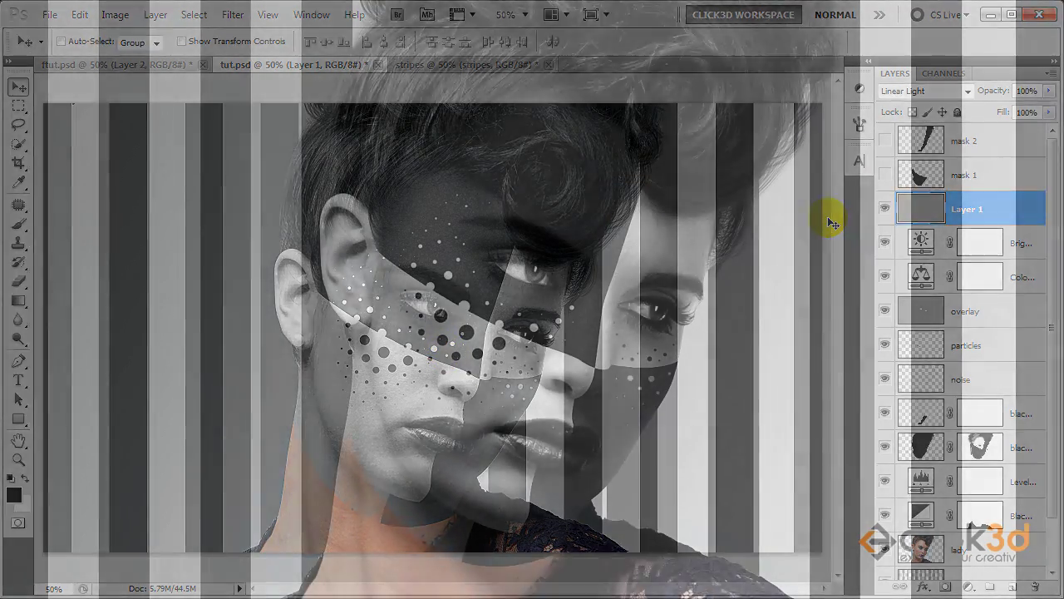